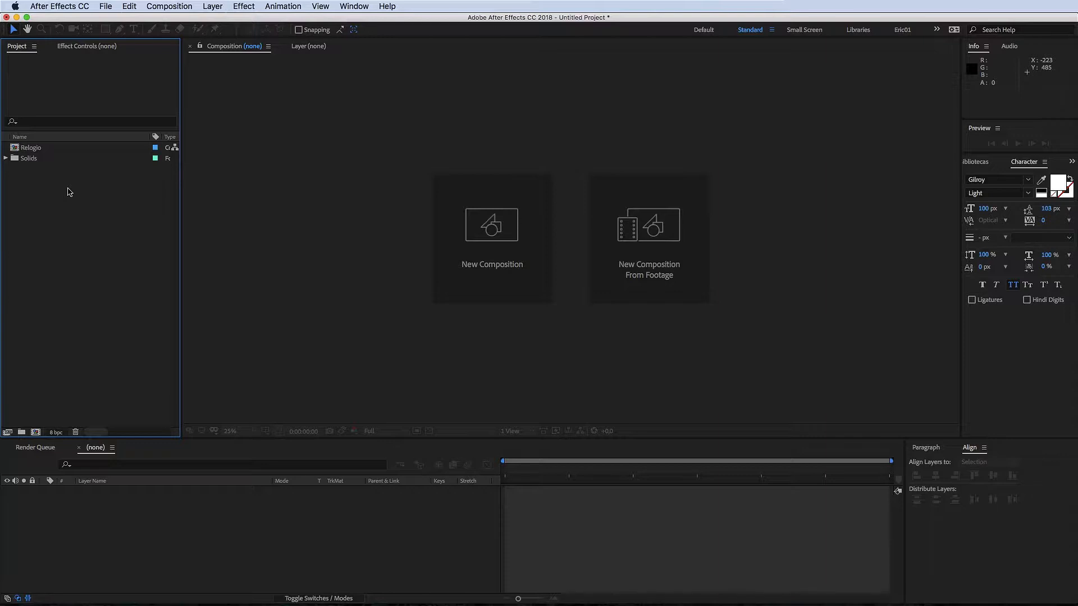
Step: Show the paragraph controls and create a composition named "Relogio v2"
key("super+7")
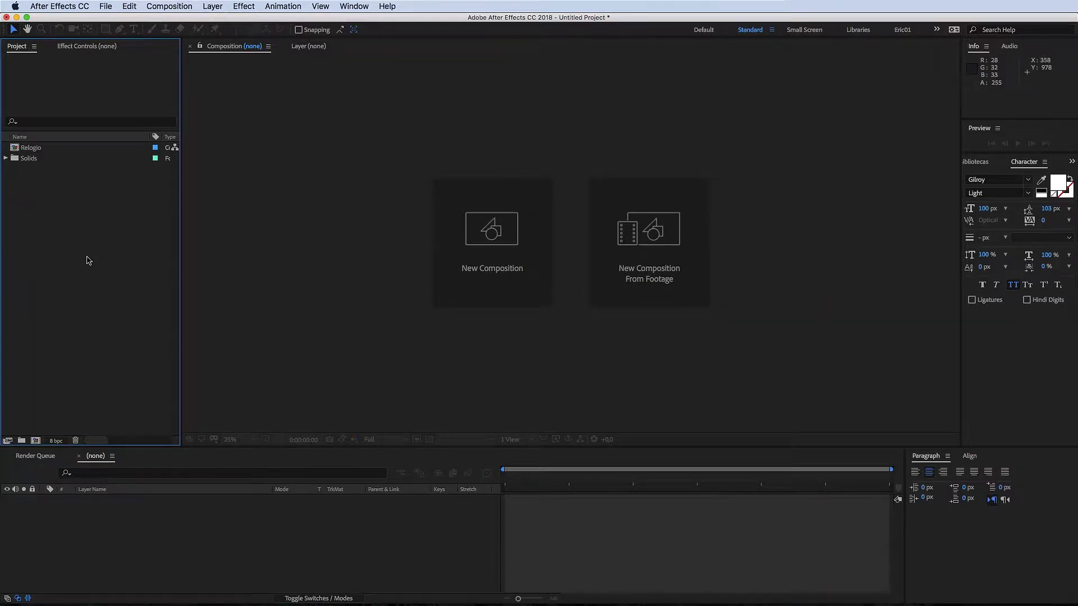
key("super+n")
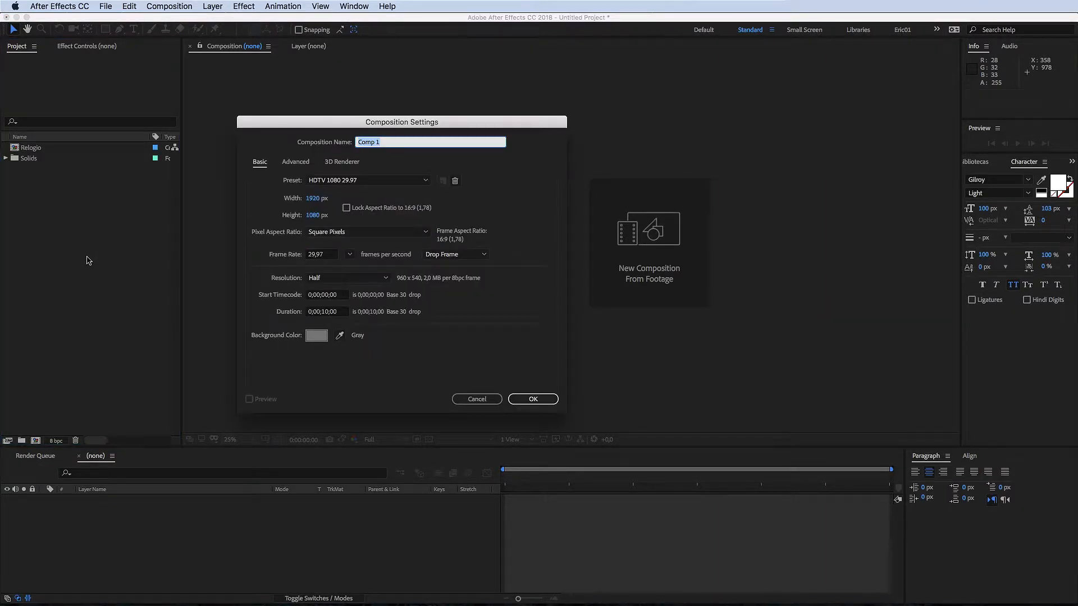
type("Relogio v2")
key("Return")
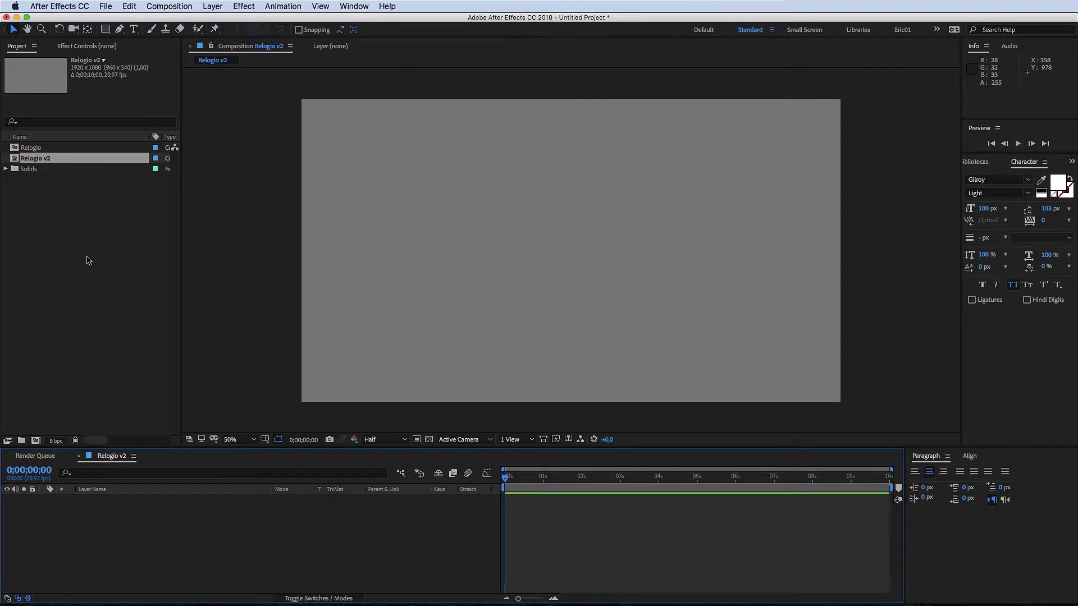
Step: Create a composition-sized solid named "BG" in dark blue, colour 163981
key("super+y")
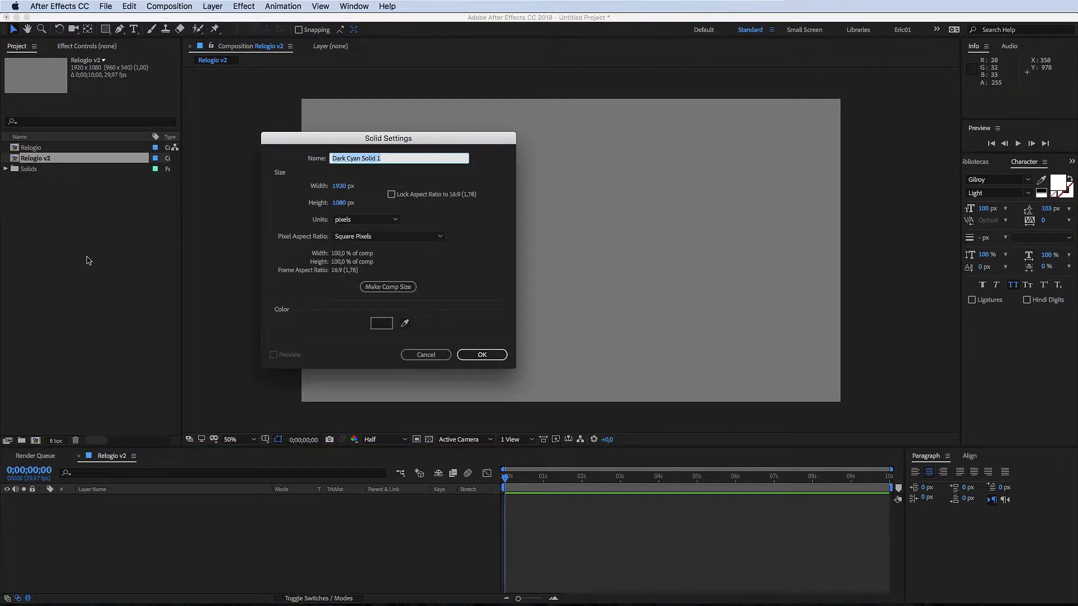
type("BG")
left_click(379, 326)
left_click(299, 252)
left_click(262, 262)
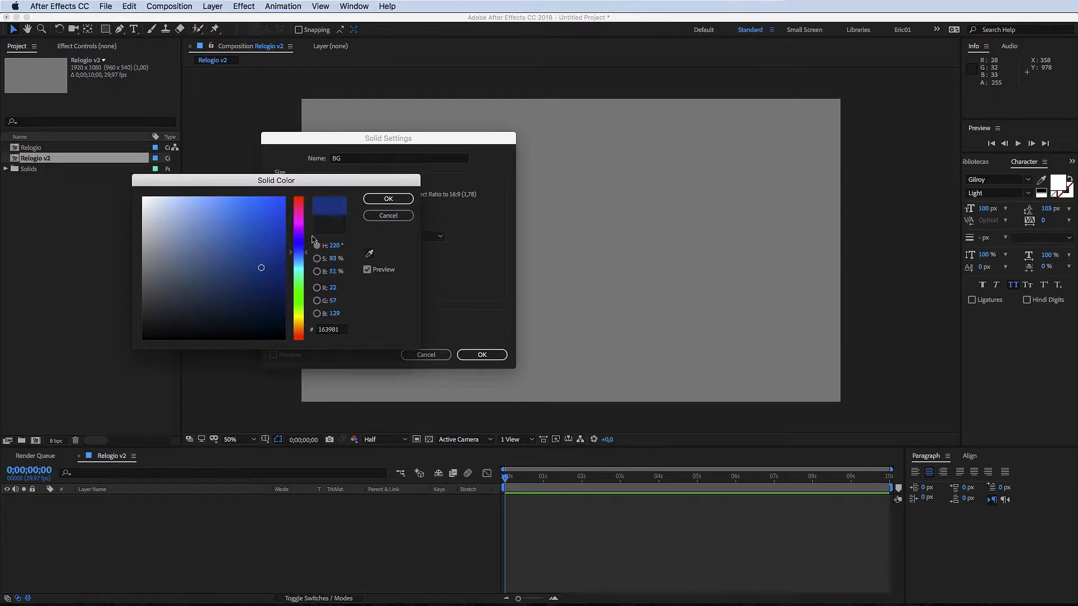
left_click(388, 198)
left_click(482, 355)
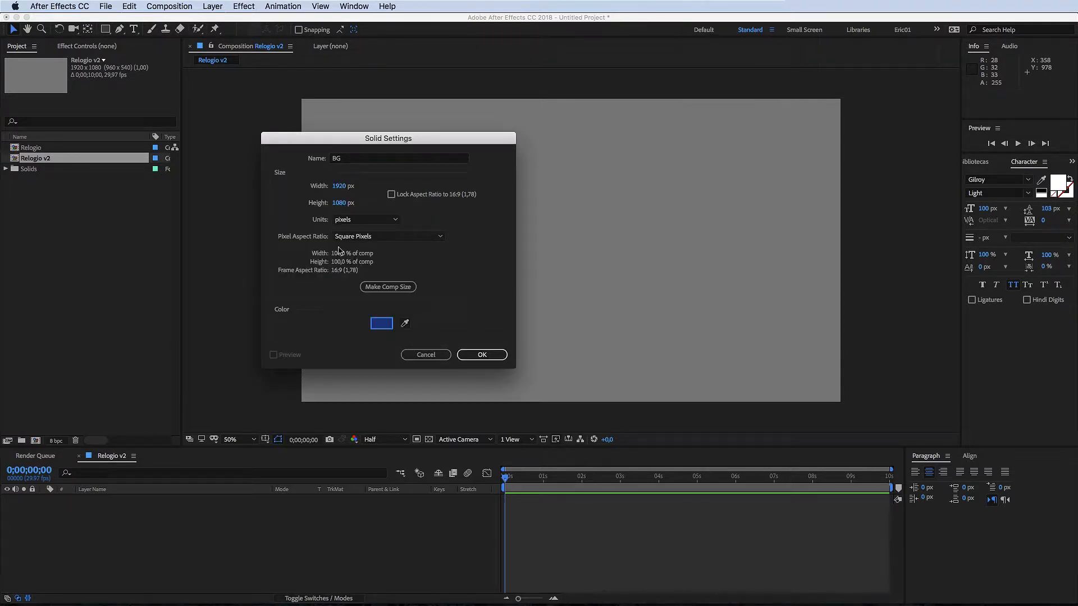
left_click(488, 357)
Step: Lock the BG layer
left_click(594, 534)
left_click(131, 501)
left_click(32, 499)
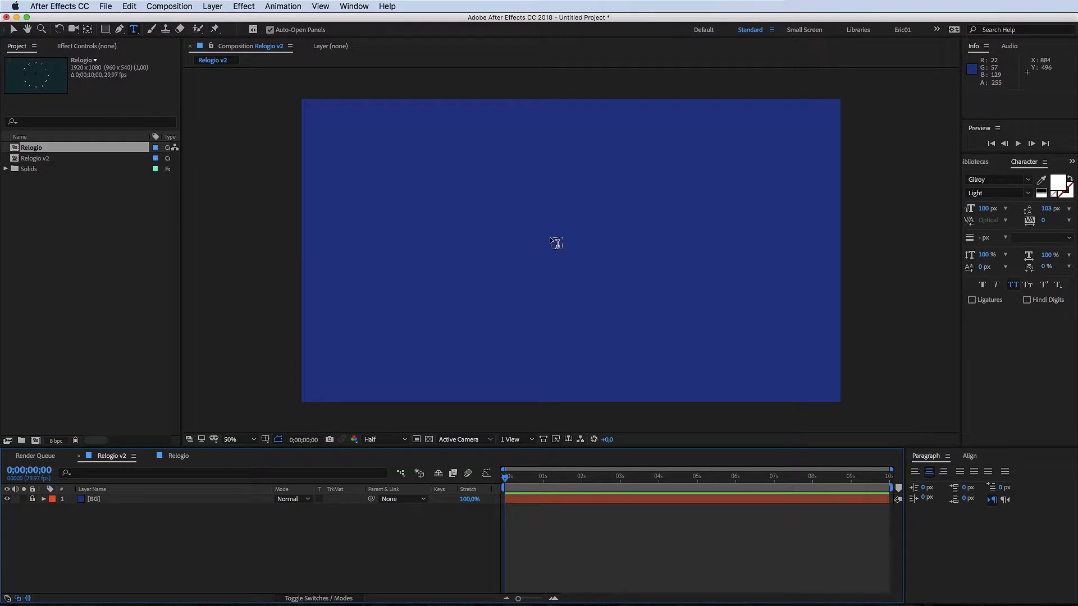
Step: Add a centre-aligned text layer reading "1" in the middle of the composition
left_click(553, 237)
type("1")
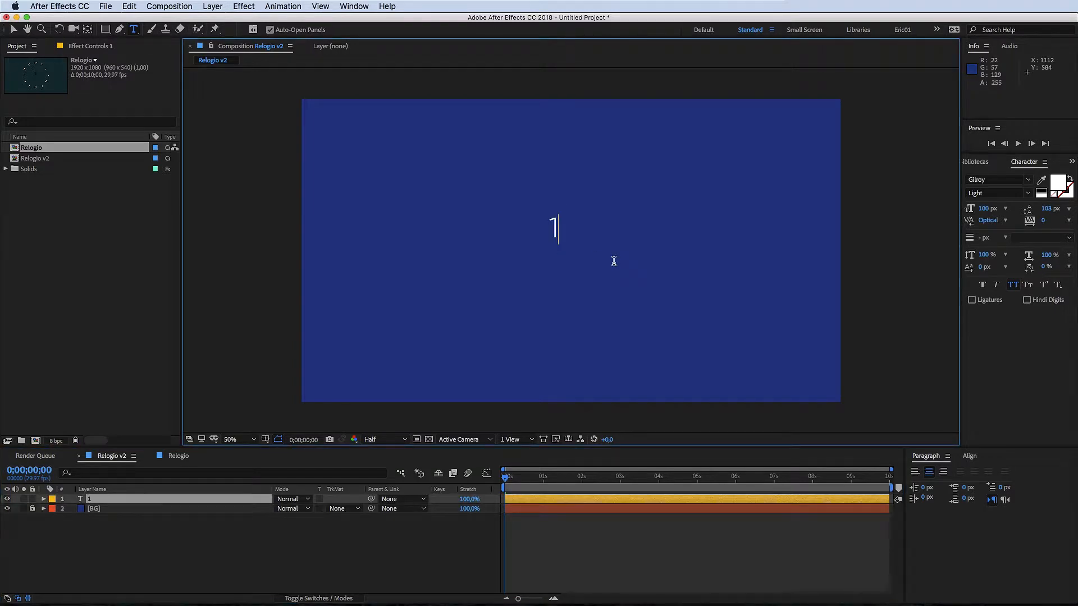
key("KP_Enter")
key("v")
left_click(224, 503)
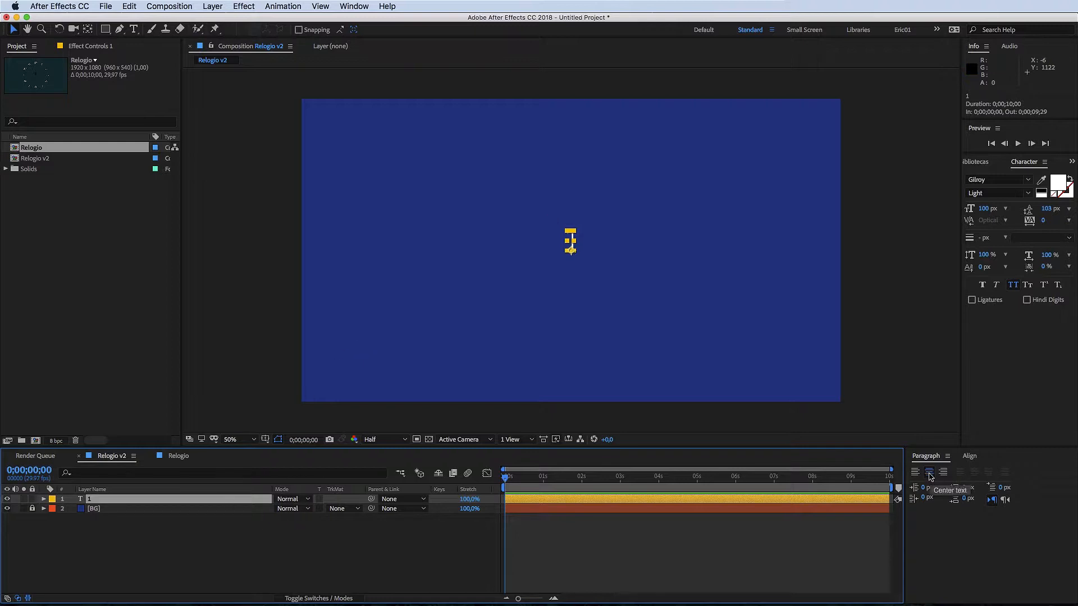
left_click(704, 557)
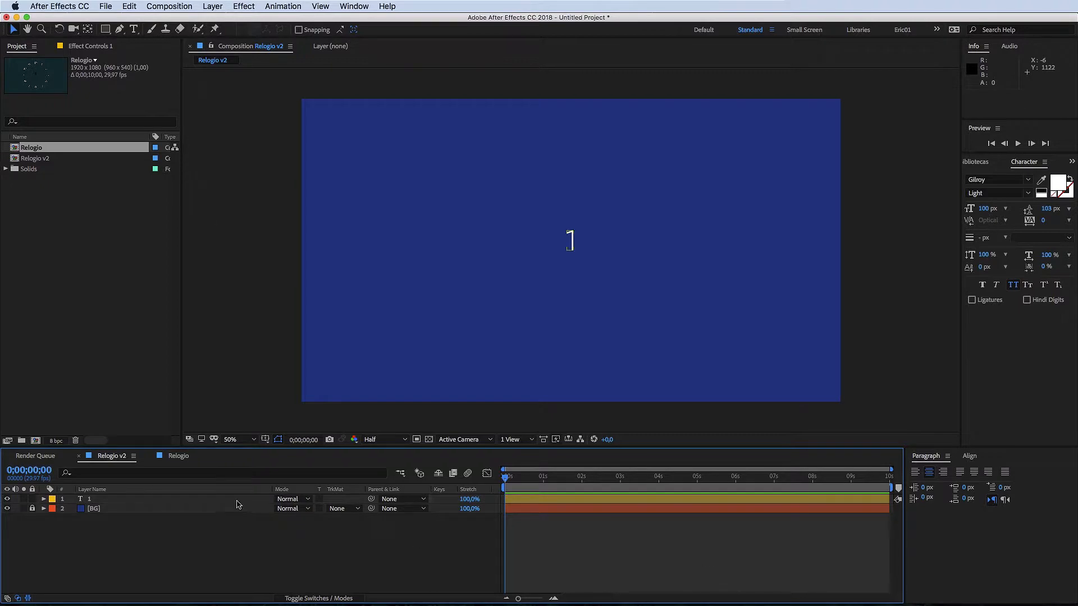
left_click(237, 500)
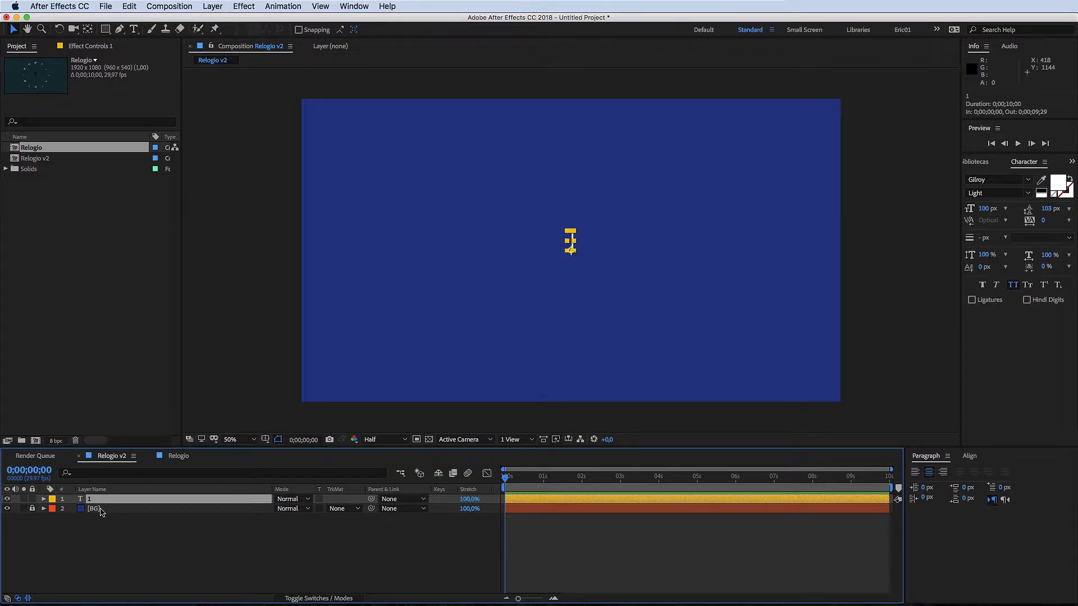
left_click(134, 512)
key("ctrl+a")
left_click(44, 499)
left_click(44, 499)
left_click(43, 499)
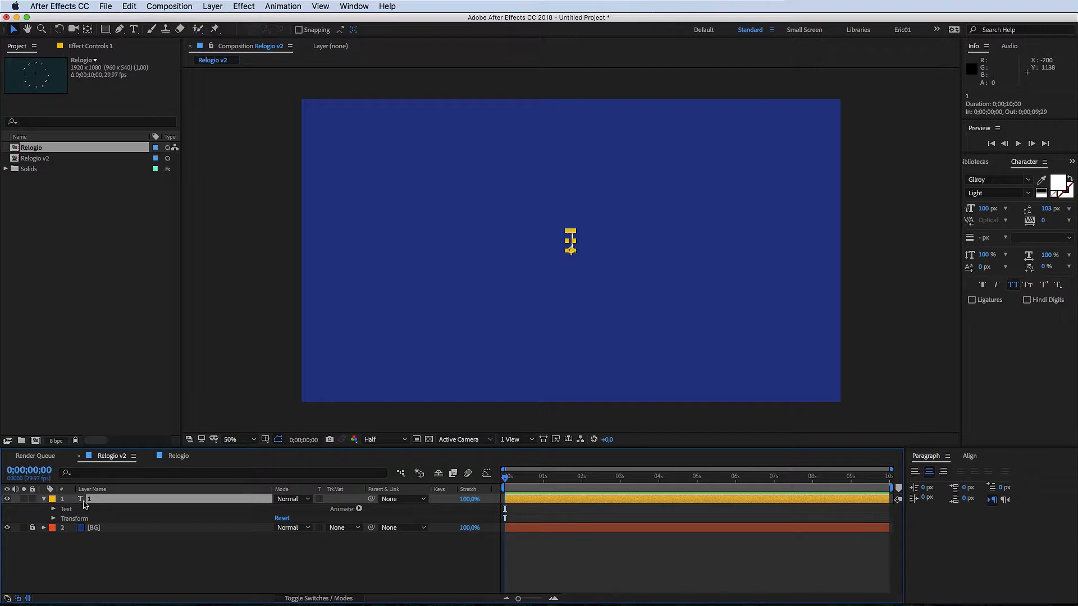
left_click(44, 499)
Step: Add an expression to the text layer's Source Text property and replace the default expression with index
left_click(44, 499)
left_click(53, 509)
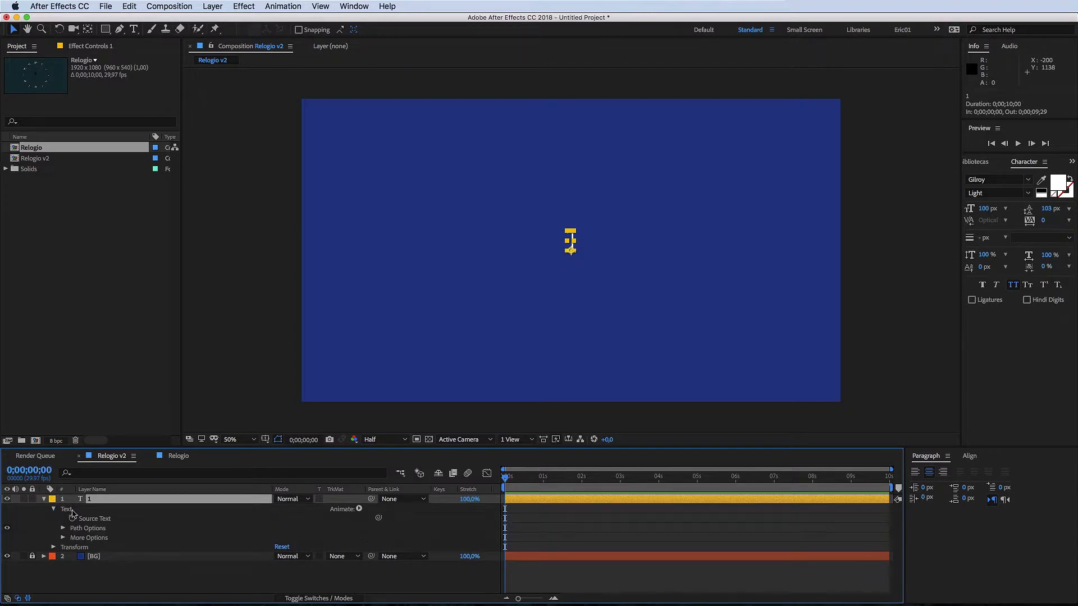
left_click(94, 518)
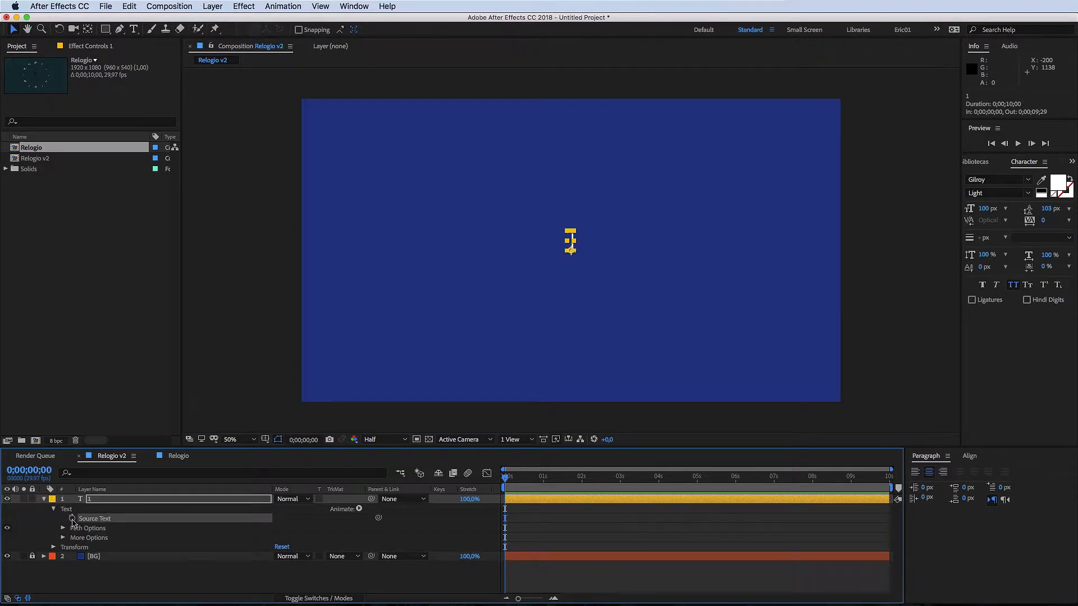
left_click(72, 519, "alt")
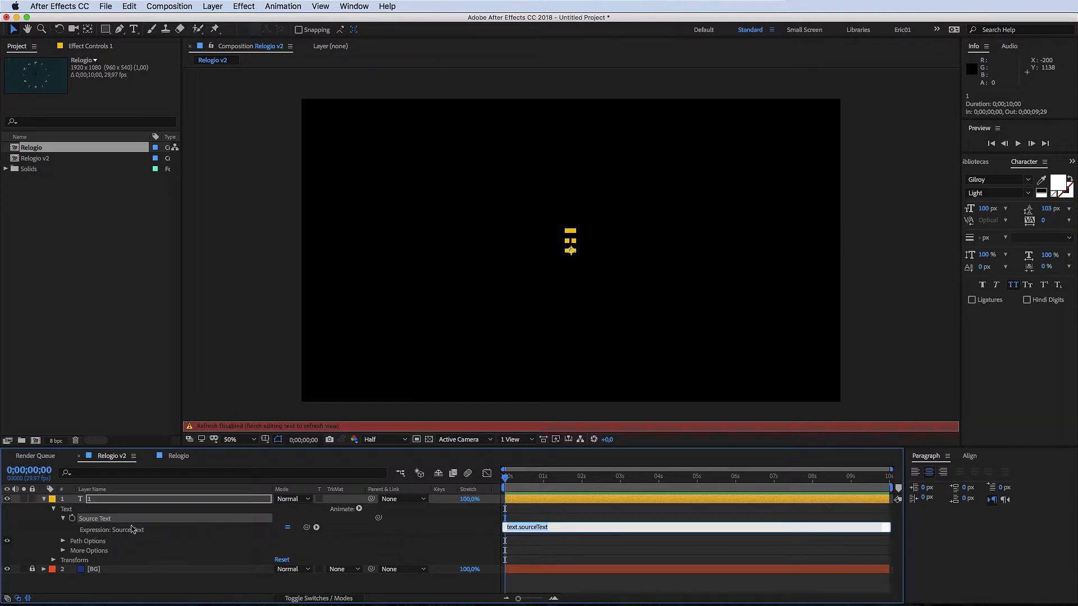
left_click(532, 527)
key("super+a")
key("BackSpace")
key("KP_Enter")
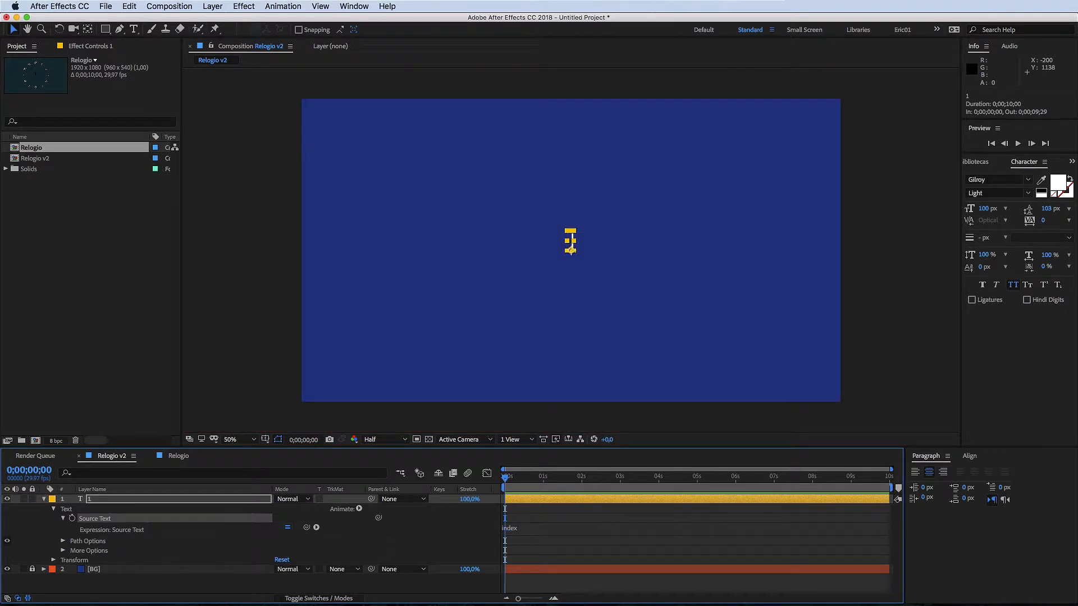
left_click_drag(518, 483, 440, 482)
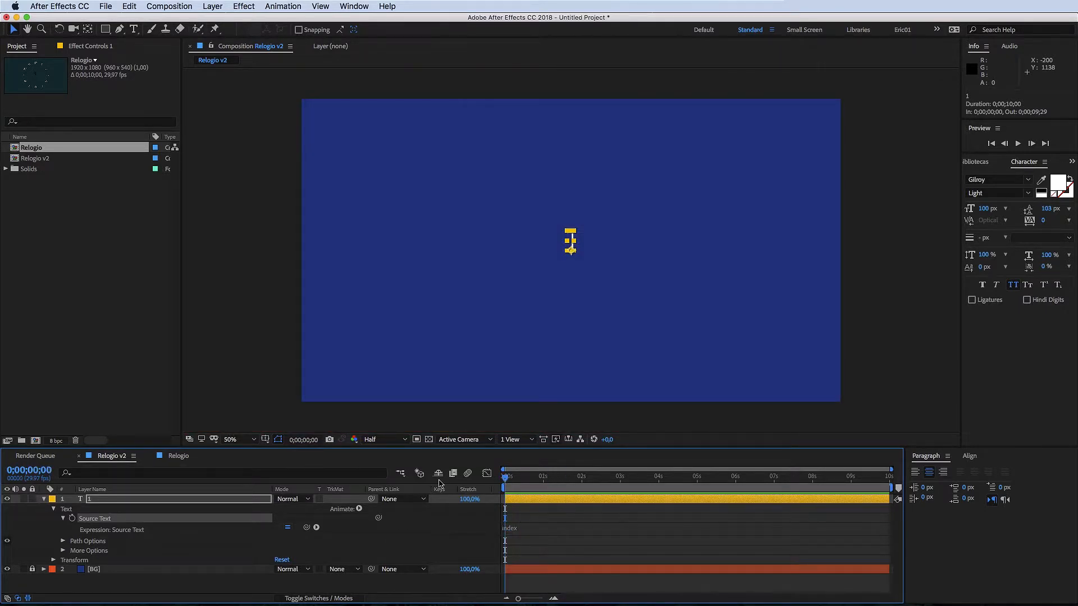
left_click(568, 515)
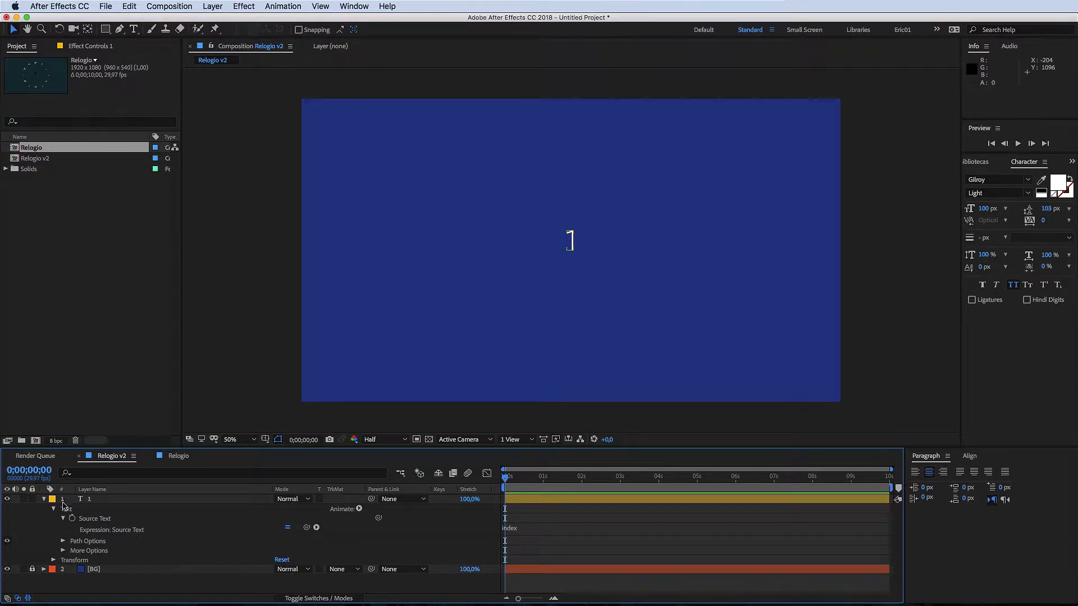
Step: Duplicate the text layer once and solo each of the two text layers in turn to compare their numbers
left_click(99, 502)
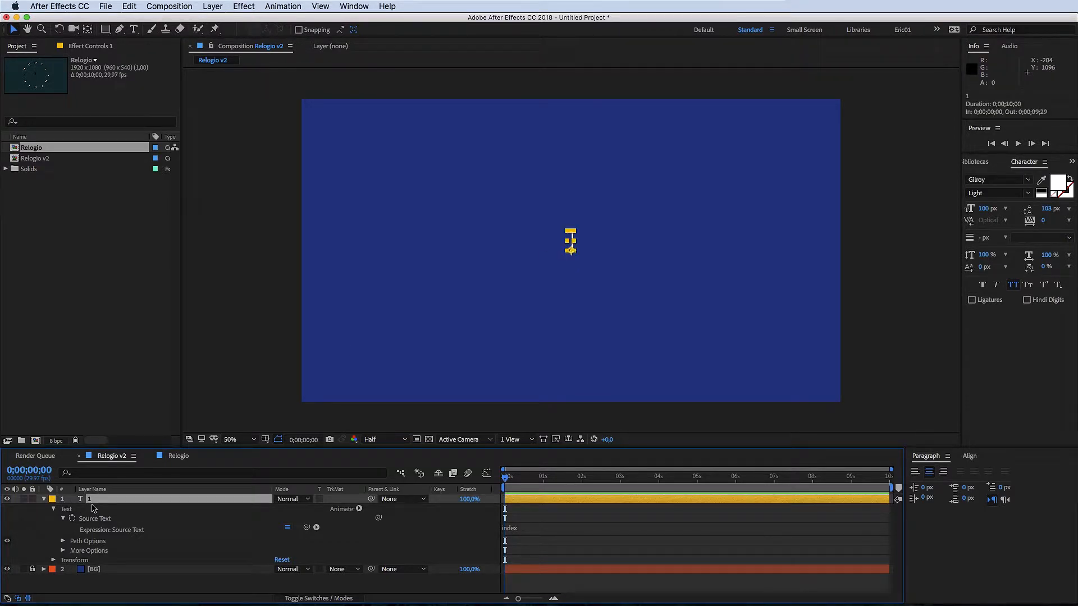
key("super+d")
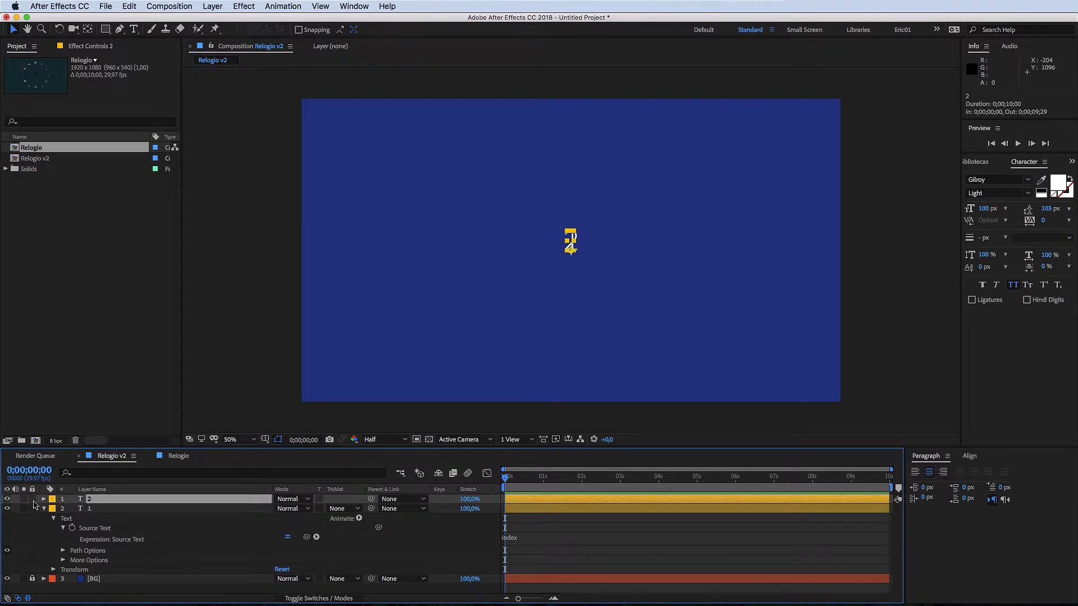
left_click(24, 499)
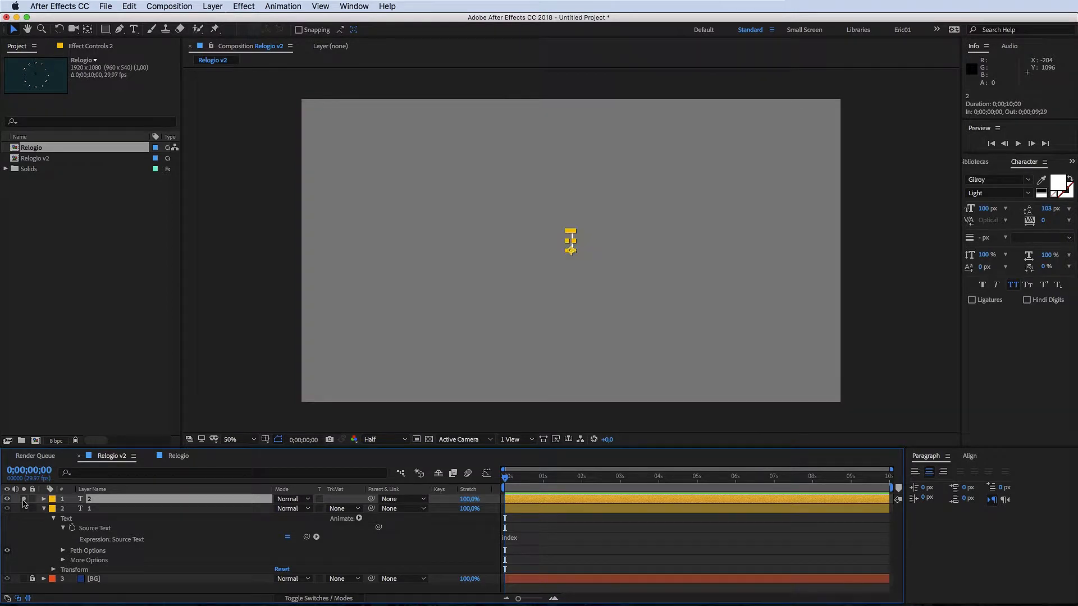
left_click(616, 538)
left_click(564, 324)
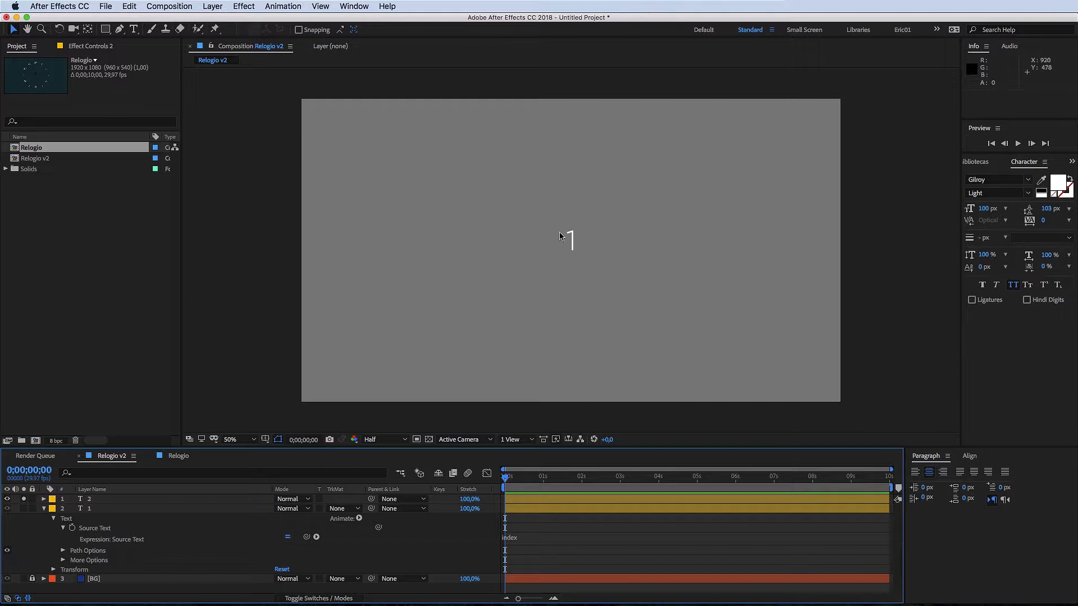
left_click(23, 499)
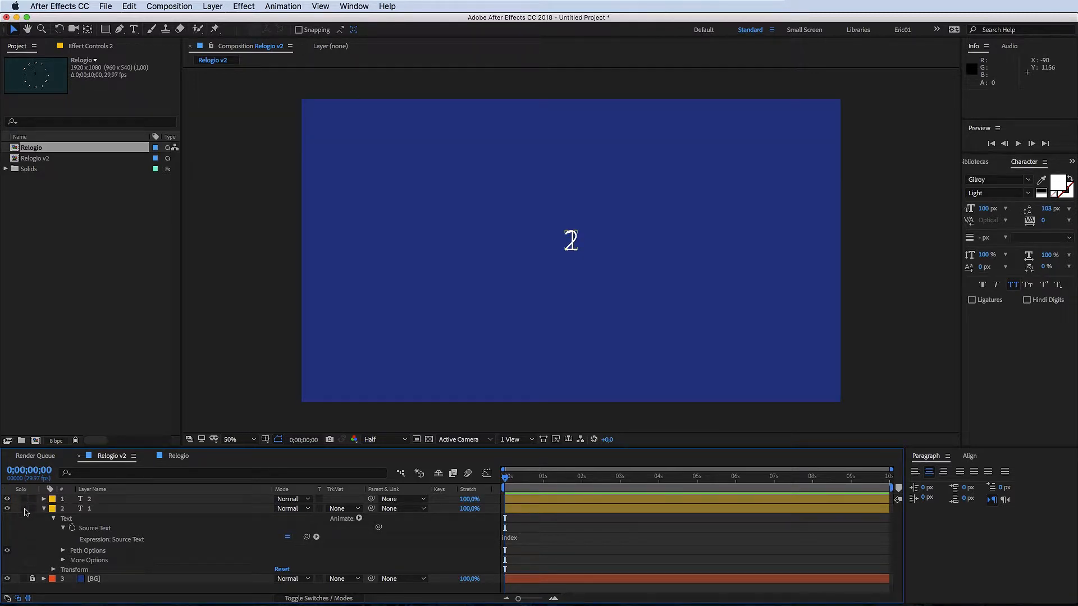
left_click(24, 509, "alt")
left_click(573, 242)
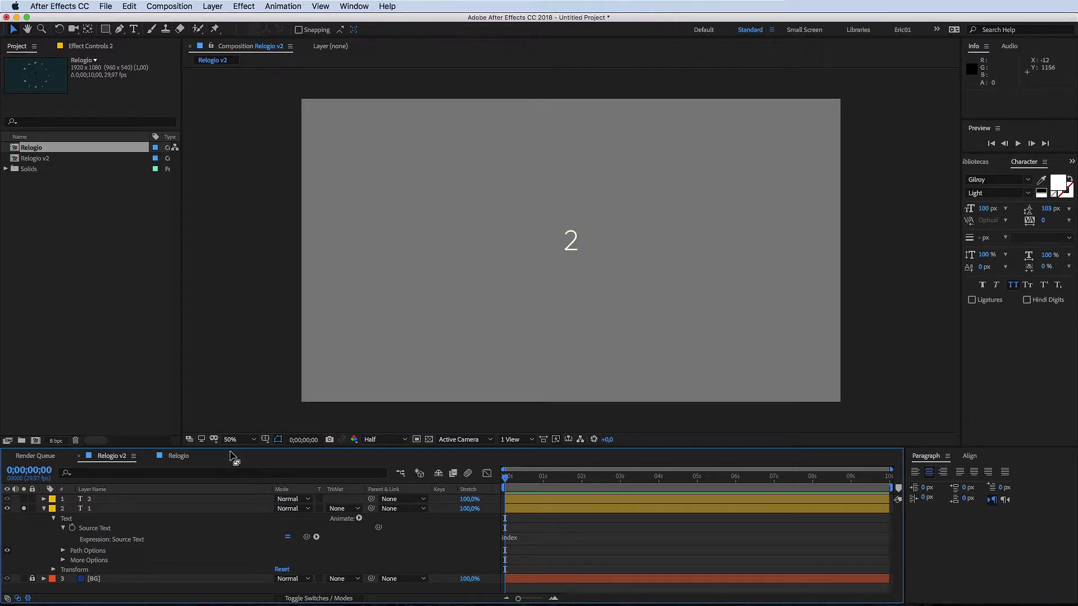
left_click(24, 509)
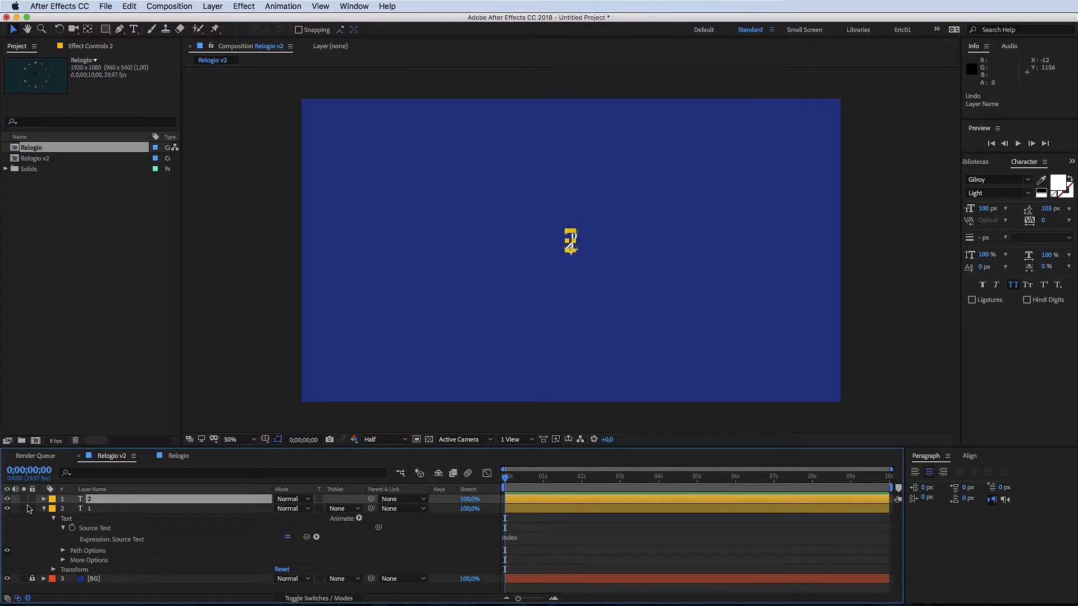
Step: Collapse the original text layer's properties and duplicate the topmost text layer seven times
left_click(135, 508)
left_click(44, 508)
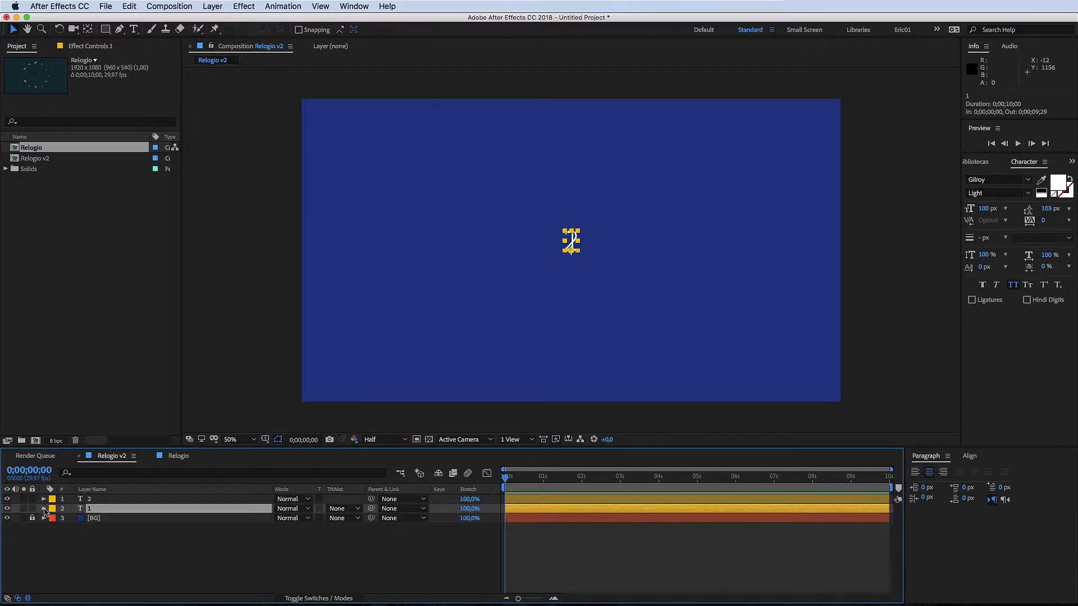
left_click(112, 501)
left_click(112, 508)
left_click(115, 500)
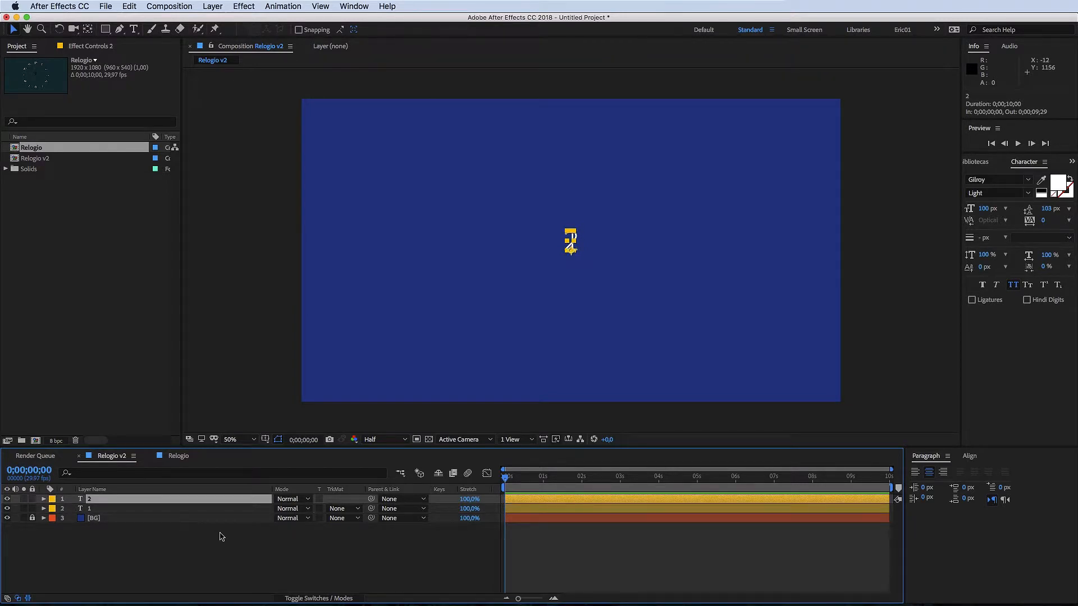
key("super+d")
key("super+d")
key("super+d")
key("super+d")
key("super+d")
key("super+d")
key("super+d")
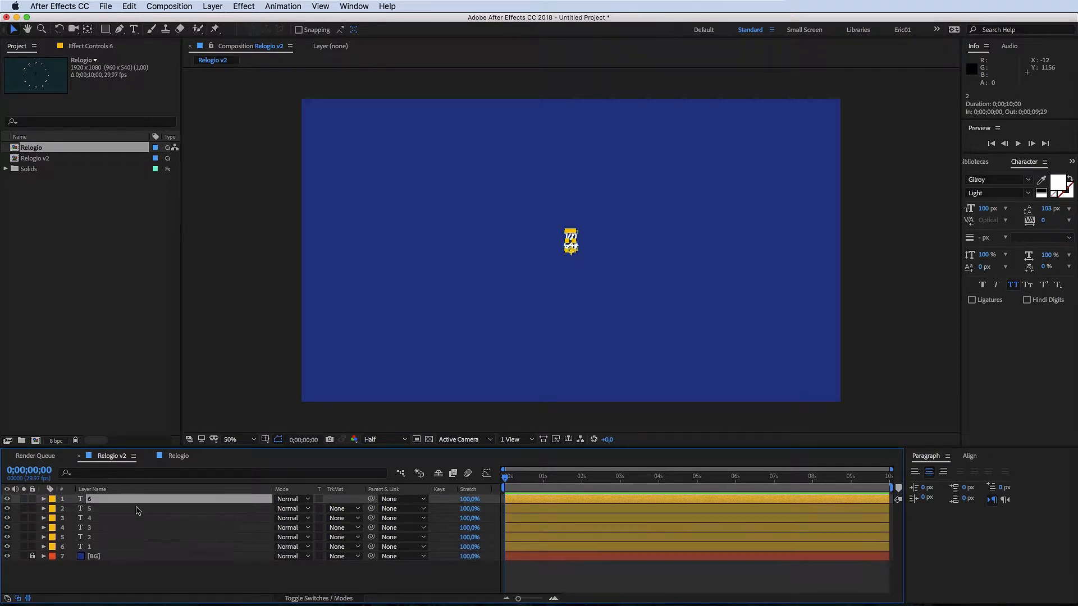
Step: Solo several of the duplicated text layers in turn to check the number each one displays
left_click(24, 499)
left_click(25, 500)
left_click(21, 517)
left_click(20, 518)
left_click(22, 518)
left_click(22, 520)
left_click(22, 527)
left_click(21, 528)
Step: Delete all the duplicated text layers, keeping only the original text layer and BG
left_click(92, 500)
left_click(100, 565, "shift")
key("Delete")
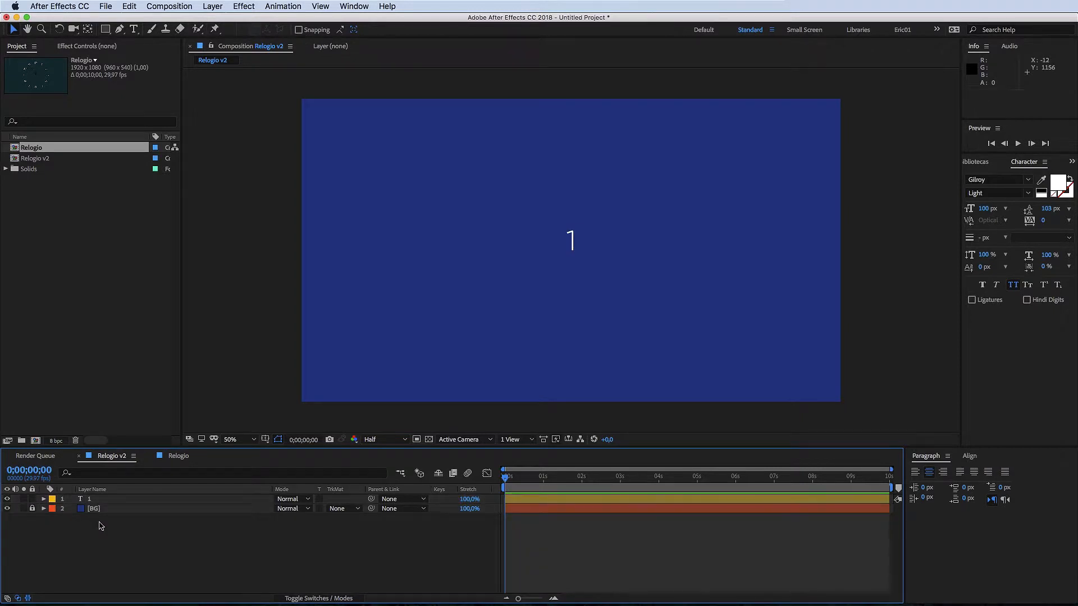
Step: Reveal the text layer's Rotation property and give it the expression index*30
left_click(90, 500)
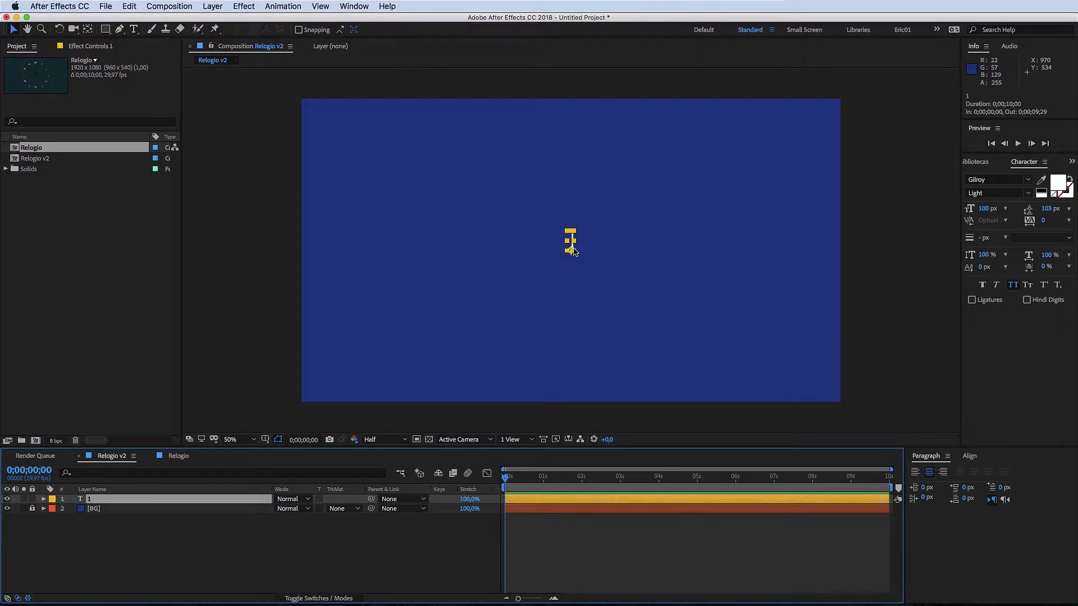
left_click(137, 550)
left_click(134, 501)
key("r")
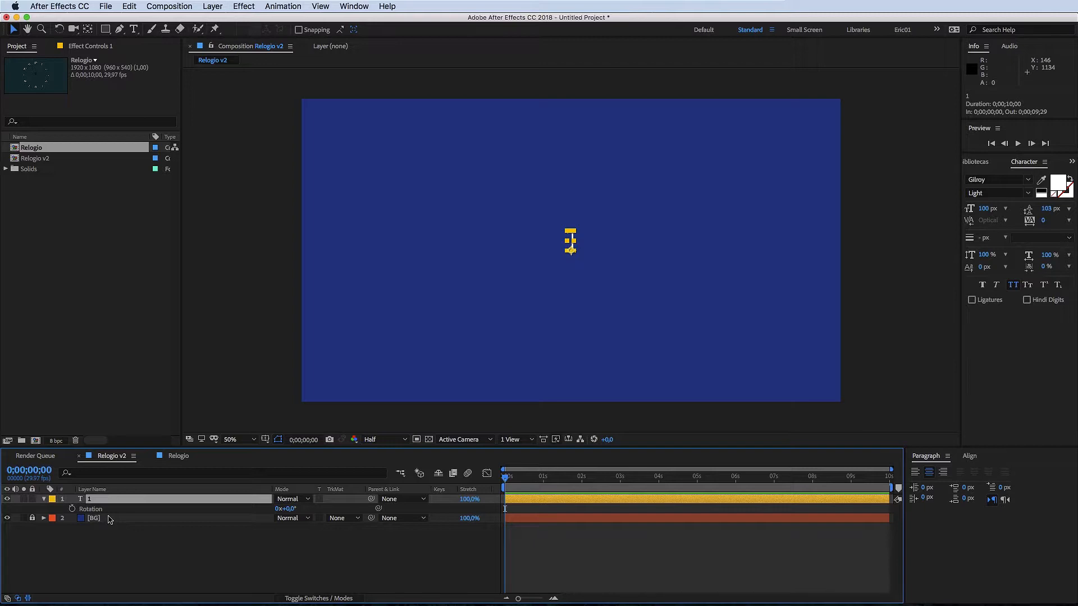
left_click_drag(526, 480, 469, 489)
left_click(265, 587)
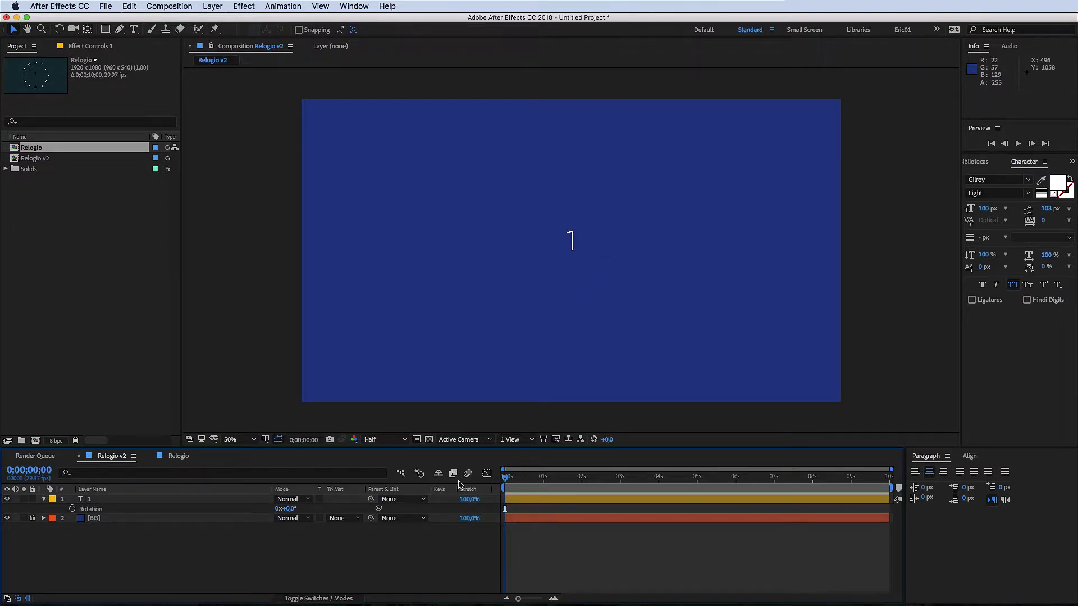
left_click(90, 509)
key("Return")
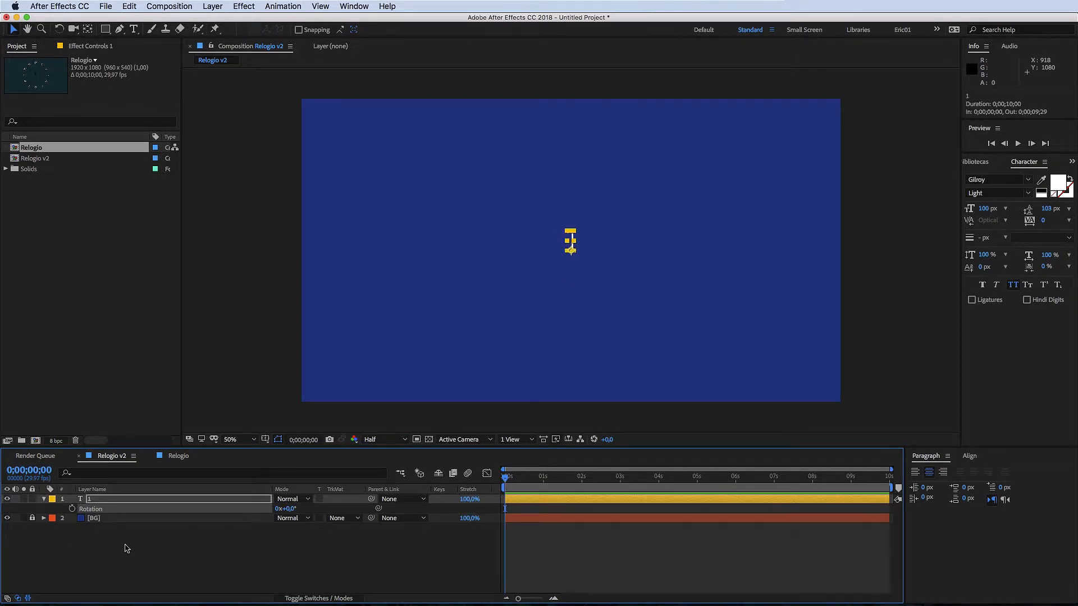
left_click(73, 509, "alt")
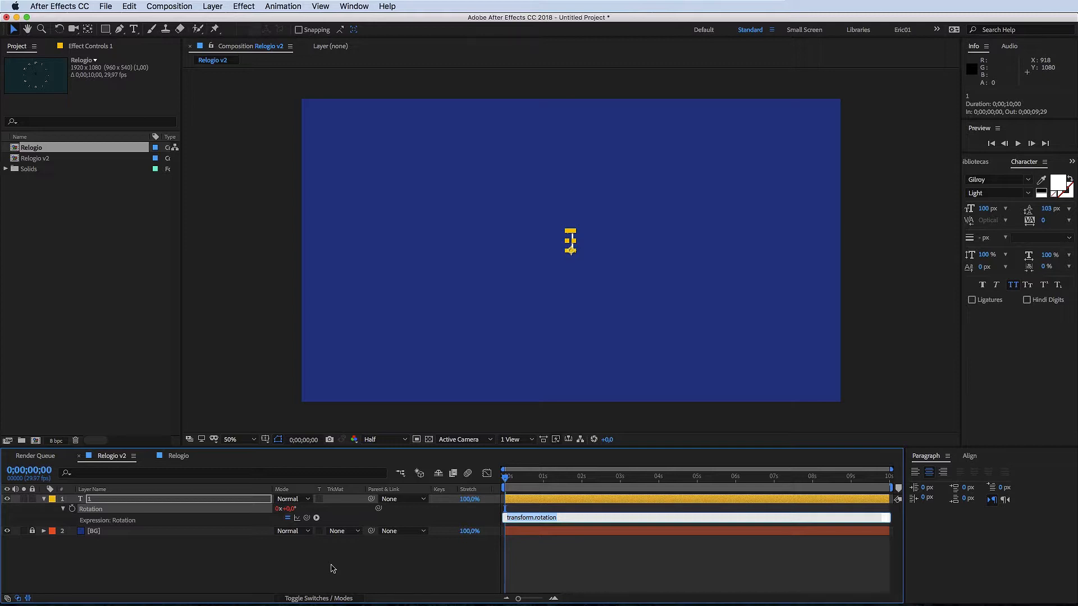
key("BackSpace")
key("KP_Enter")
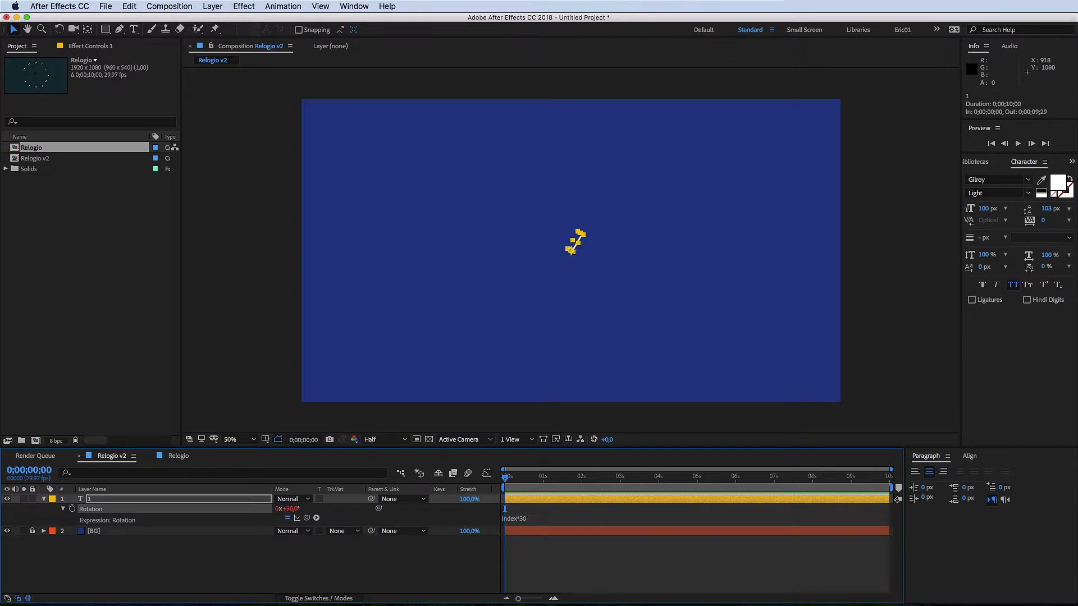
Step: Duplicate the text layer eleven times to make twelve stacked number layers
left_click(158, 591)
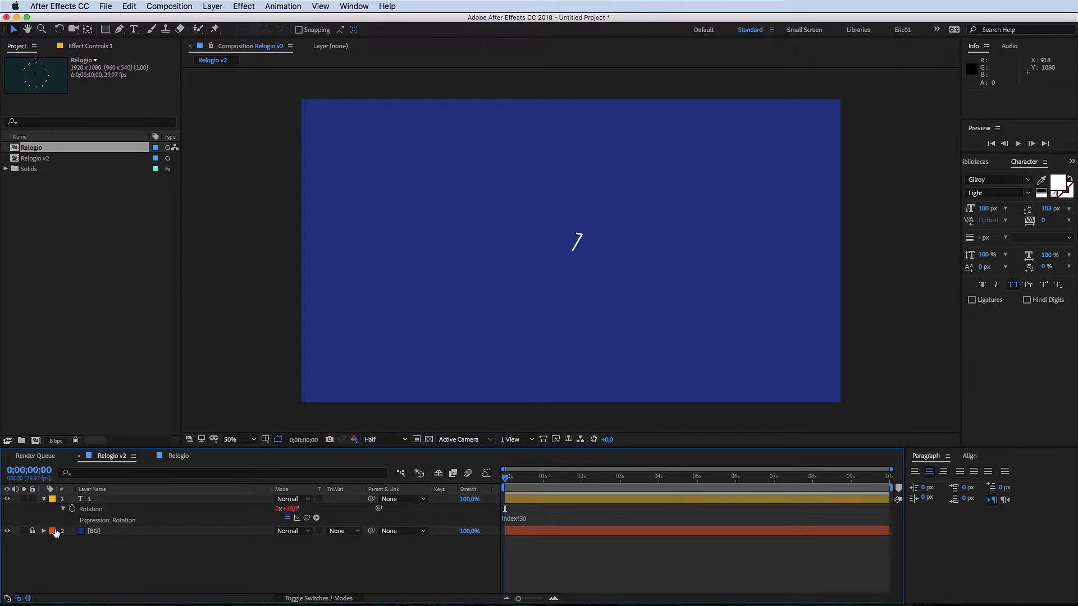
left_click(104, 500)
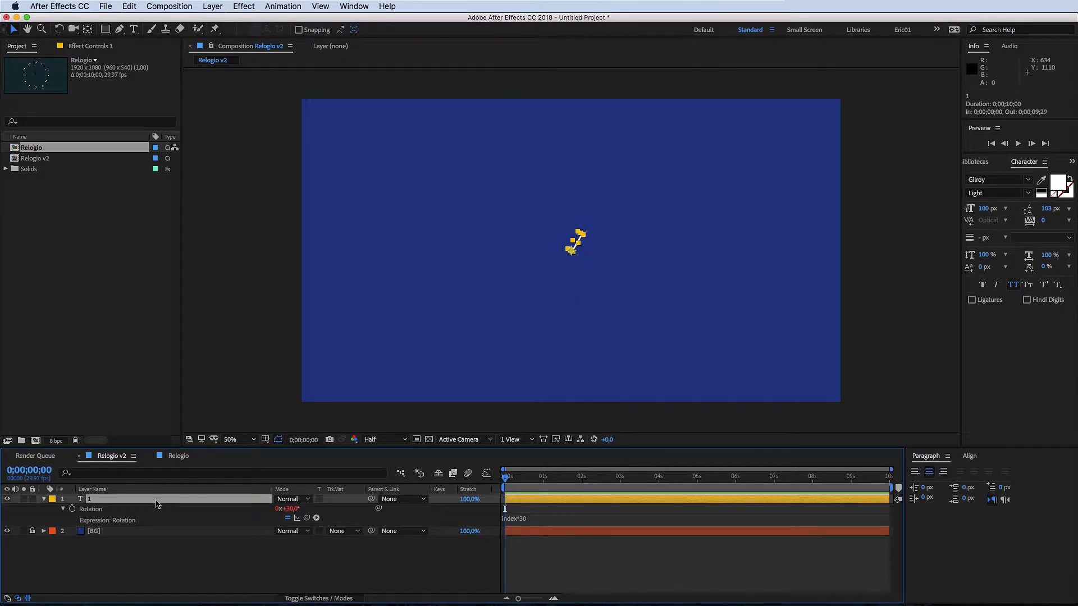
key("super+d")
left_click(161, 556)
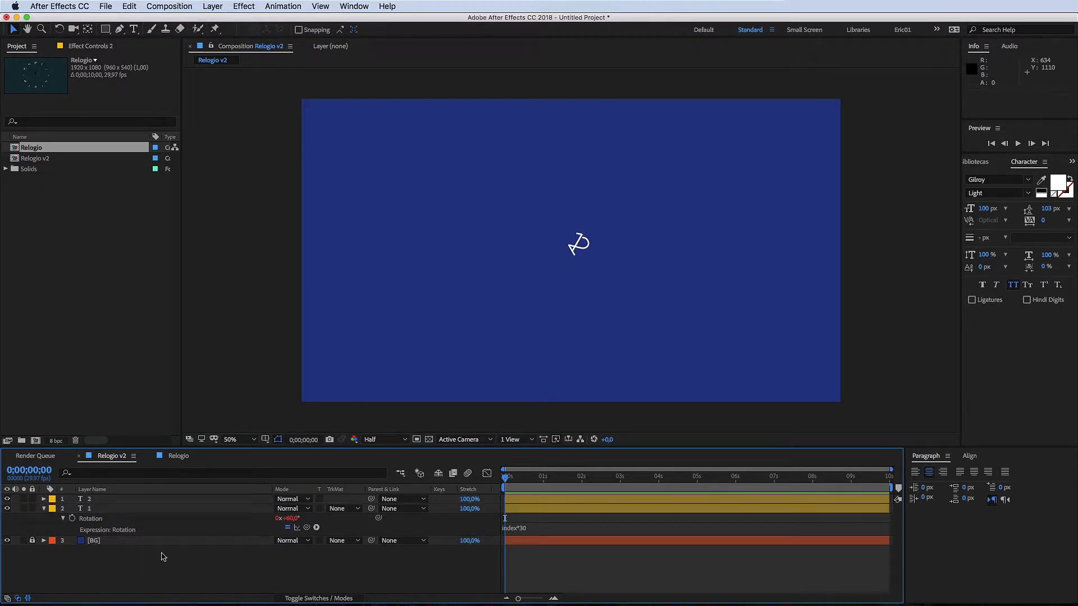
left_click(175, 502)
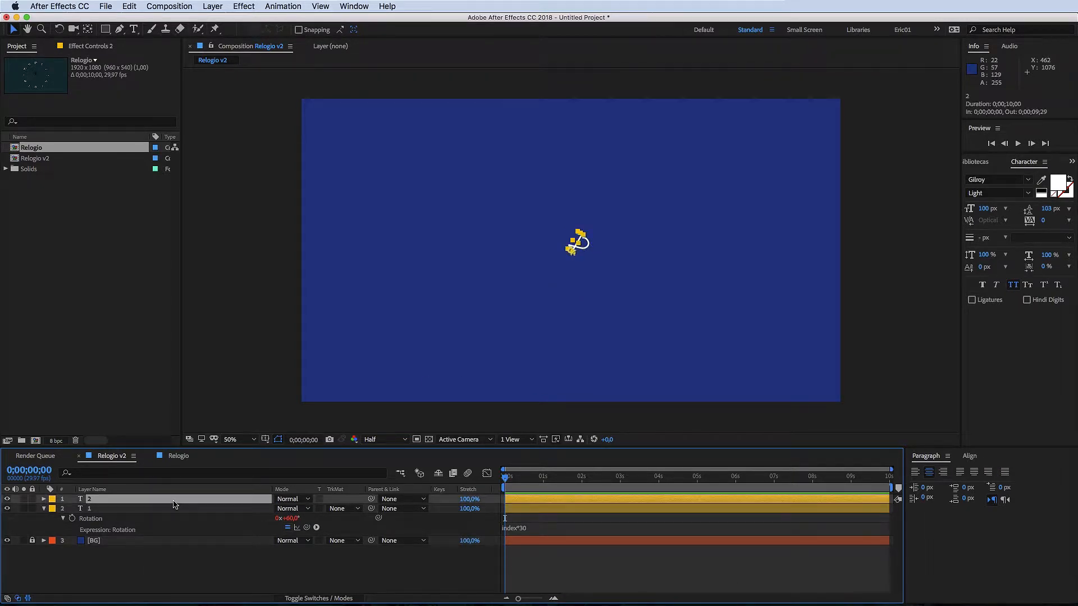
key("super+d")
key("super+d")
key("super+d")
key("super+d")
key("super+d")
key("super+d")
key("super+d")
key("super+d")
key("super+d")
key("super+d")
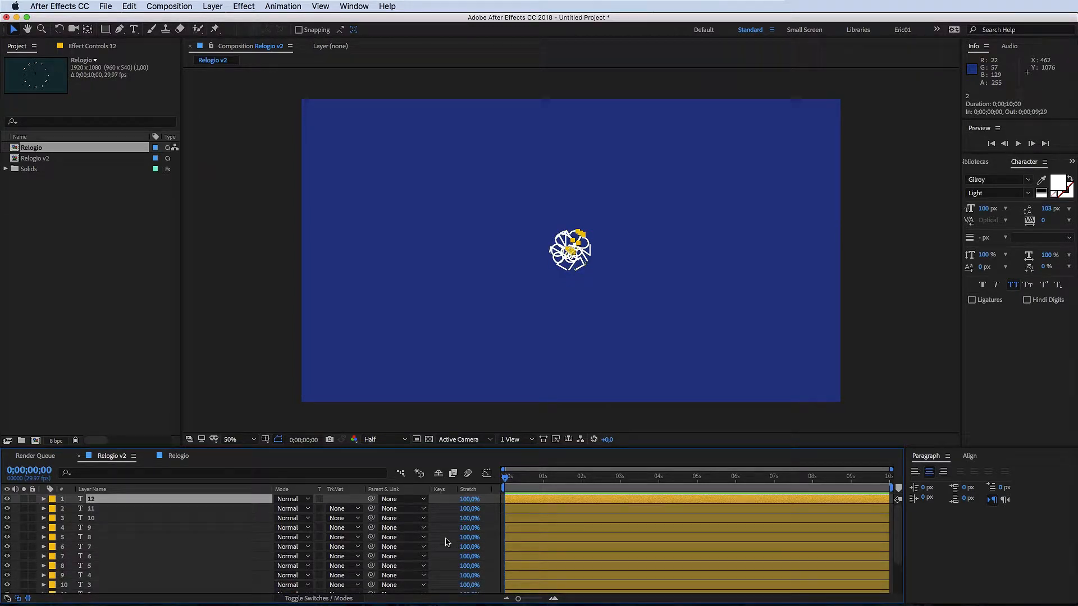
key("super+shift+a")
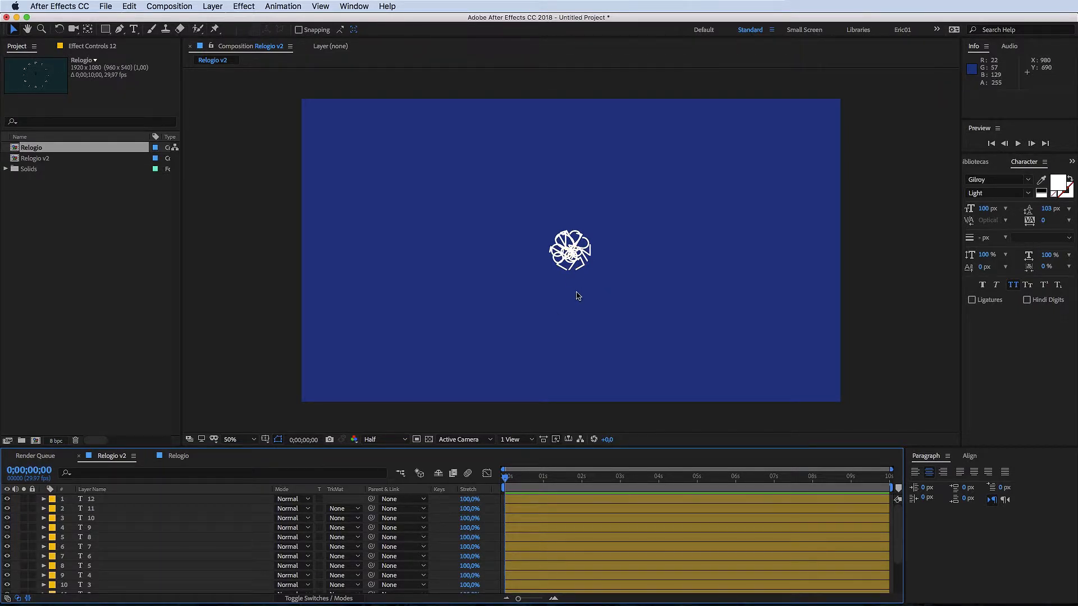
Step: Delete the eleven duplicated text layers, keeping the original text layer and BG
left_click(163, 500)
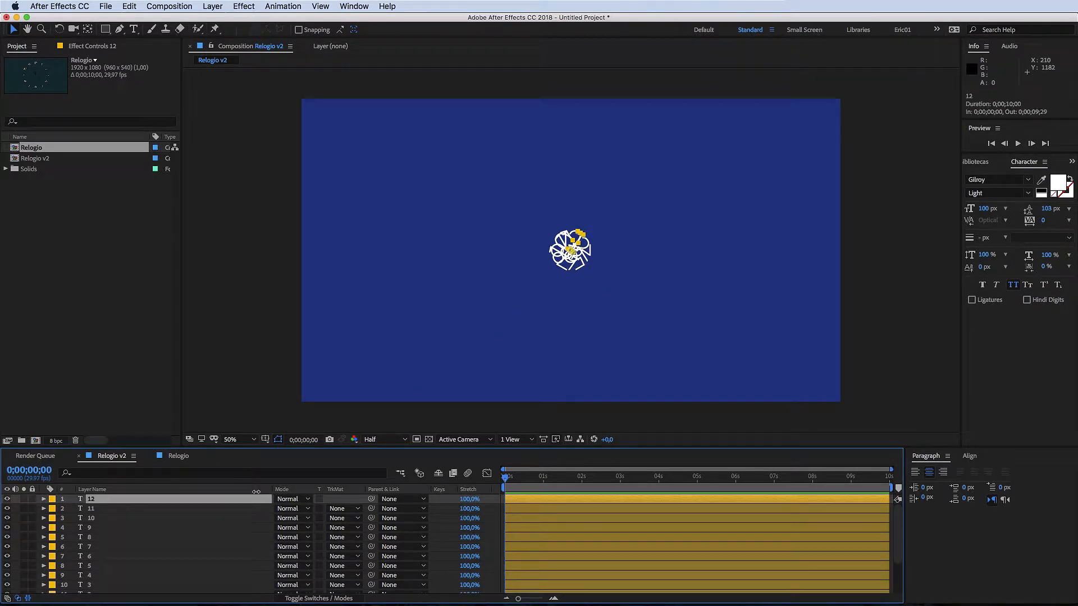
scroll(143, 541, "down", 2)
scroll(147, 529, "up", 2)
scroll(151, 530, "down", 2)
left_click(92, 557, "shift")
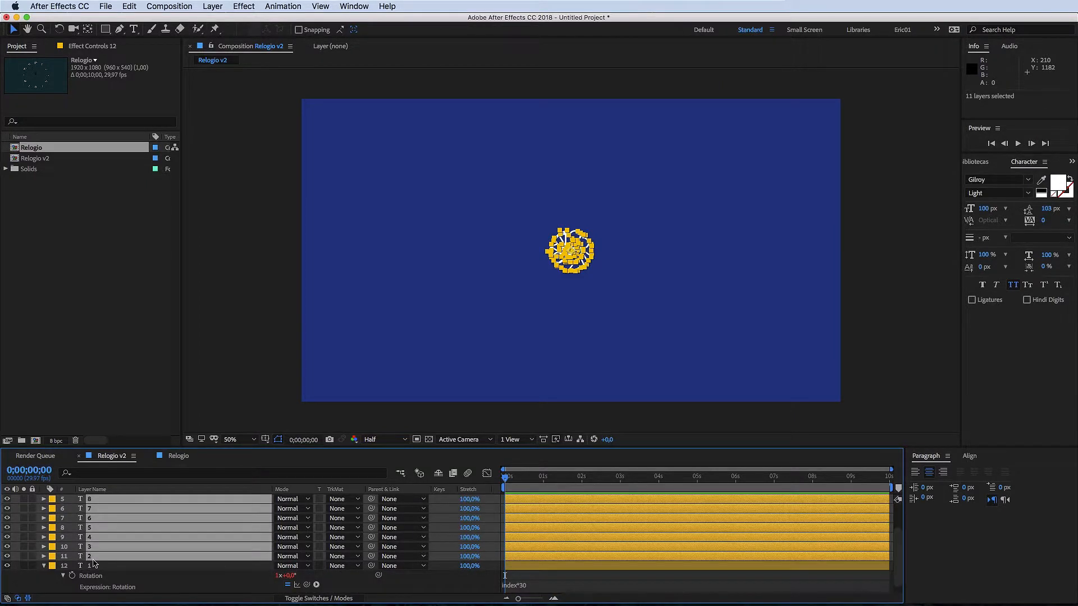
key("Delete")
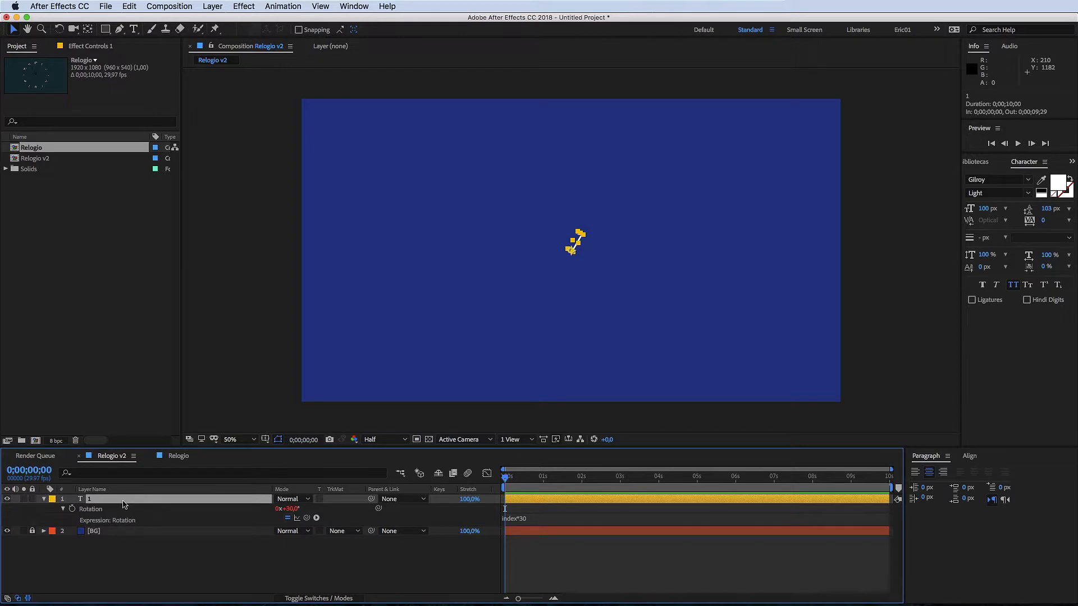
Step: Reveal the text layer's Anchor Point and raise its Y value to 259 to offset the number from the centre
left_click(170, 500)
key("a")
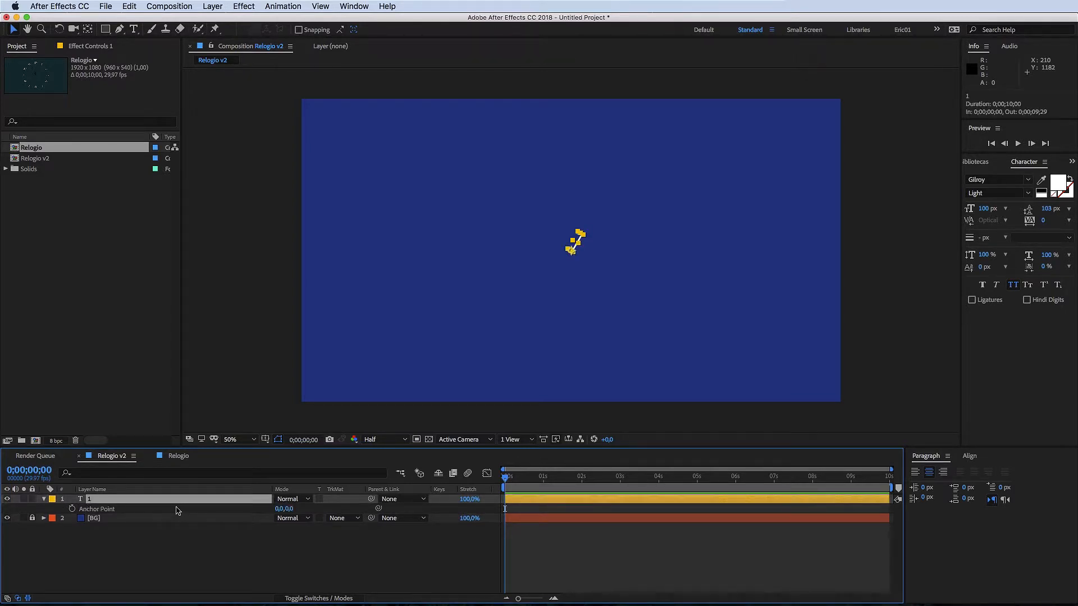
left_click_drag(291, 510, 422, 502)
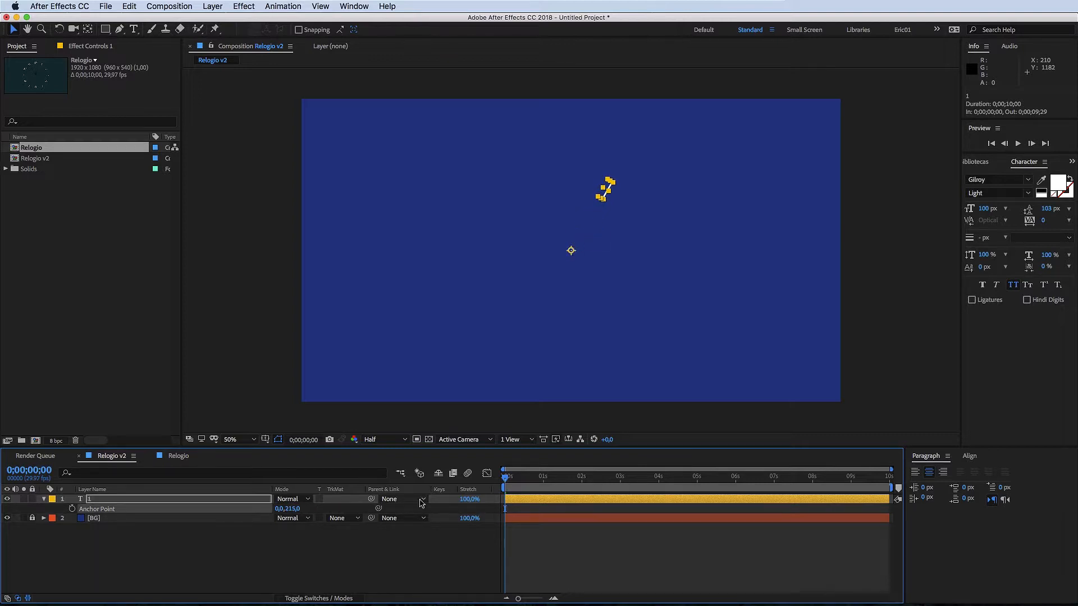
left_click(361, 565)
left_click(229, 494)
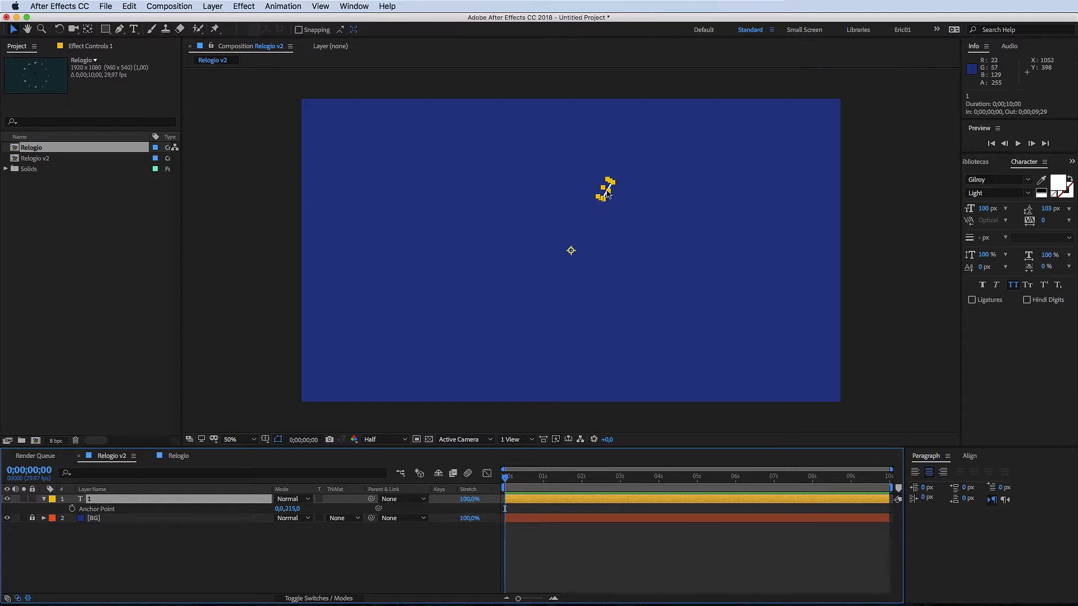
left_click_drag(294, 508, 319, 508)
left_click(301, 573)
Step: Duplicate the offset text layer eleven times to form the twelve-number clock ring
left_click(229, 500)
key("super+d")
key("super+d")
key("super+d")
key("super+d")
key("super+d")
key("super+d")
key("super+d")
key("super+d")
key("super+d")
key("super+d")
key("super+d")
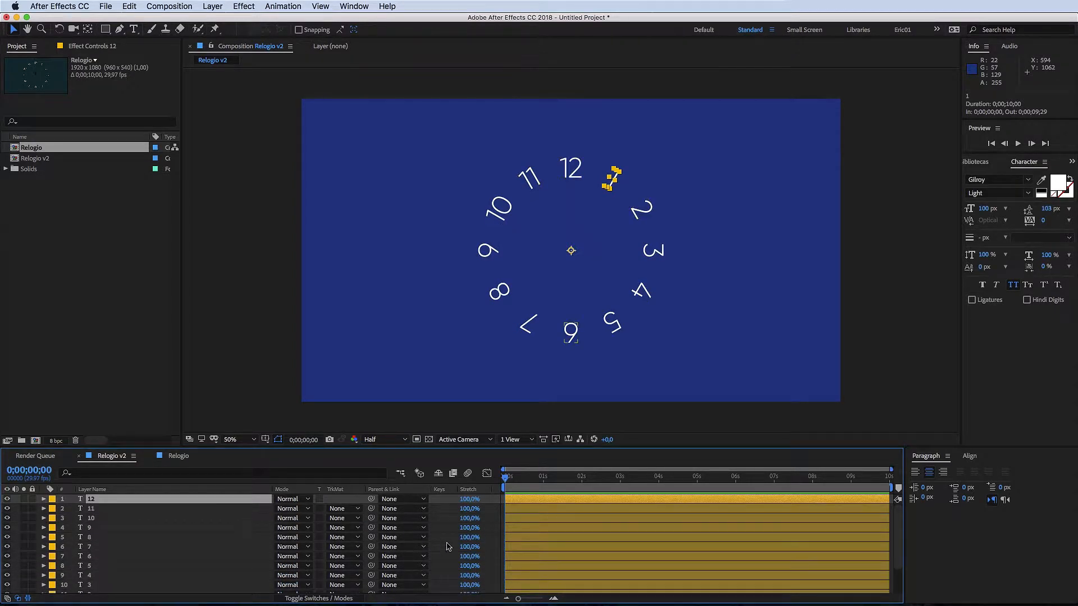
left_click(476, 519)
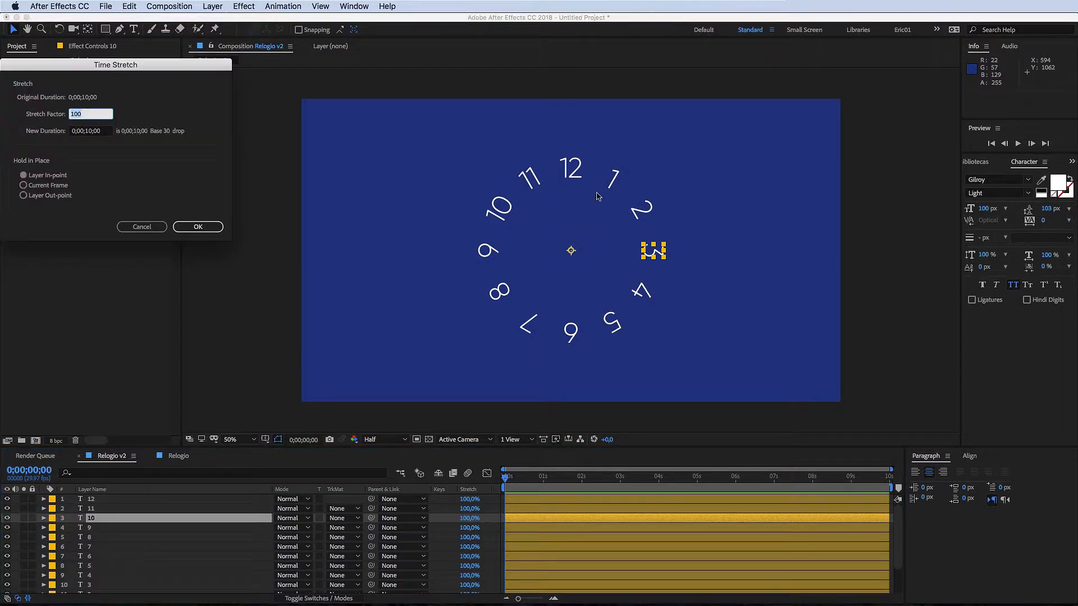
left_click(141, 227)
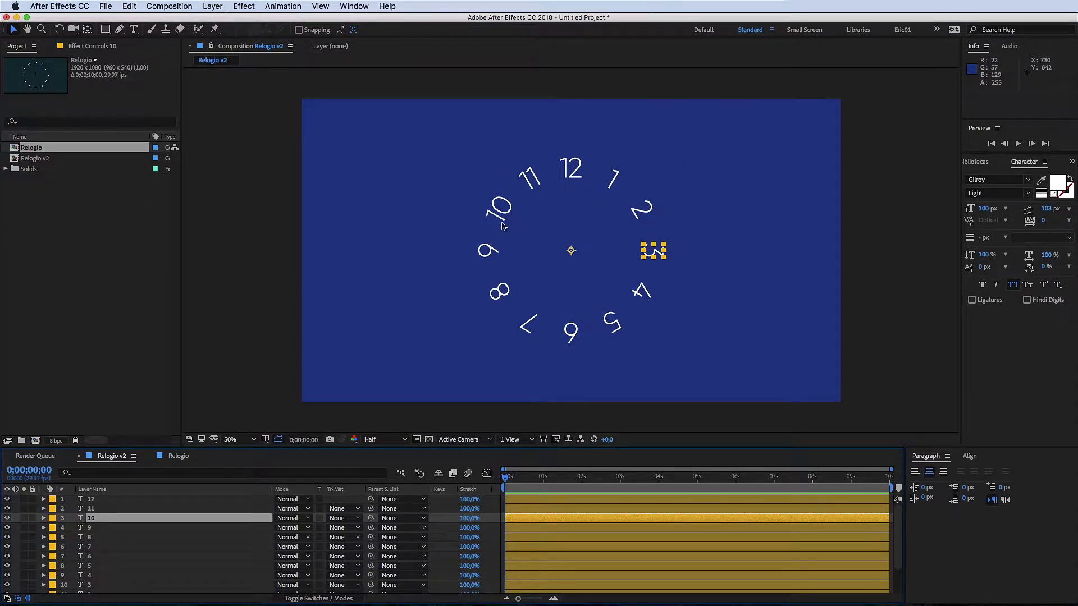
Step: Try reducing the Anchor Point Y of all twelve text layers to 217, and undo the change
left_click(177, 499)
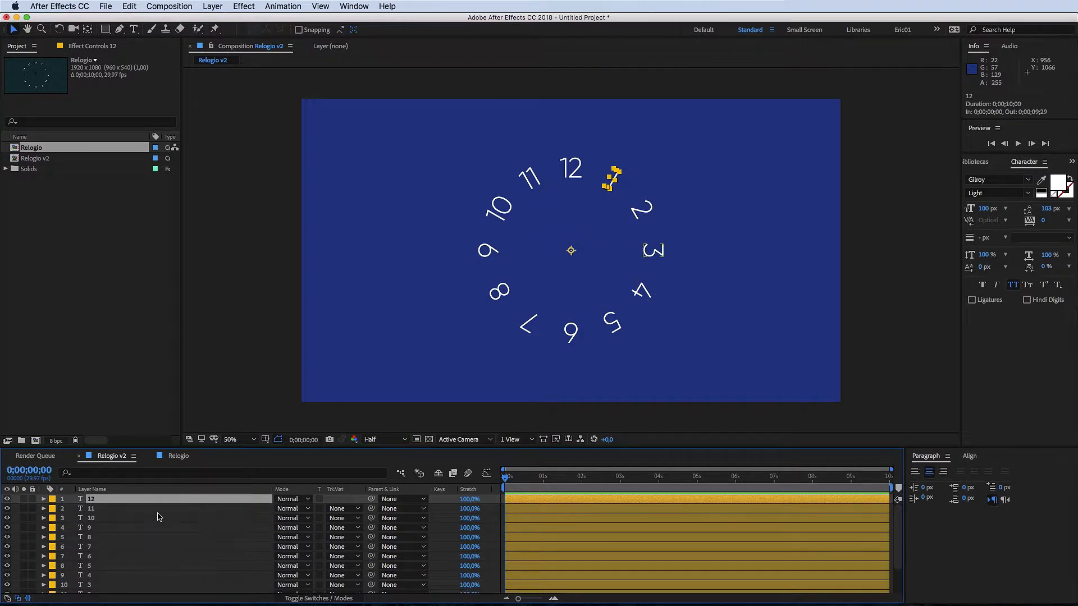
scroll(180, 536, "down", 3)
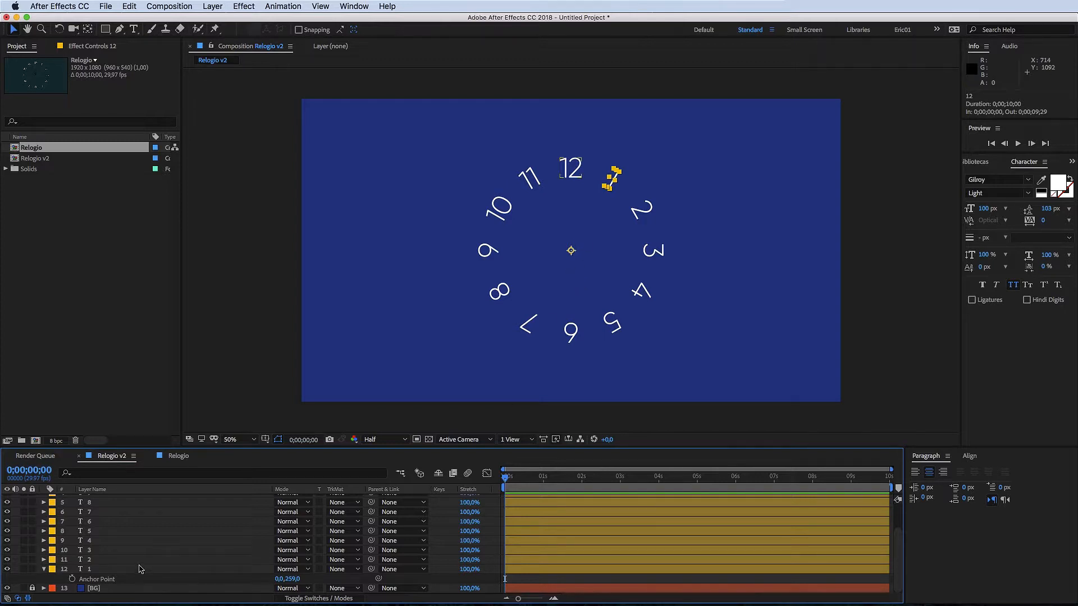
key("super+a")
key("a")
mouse_move(297, 509)
left_mouse_down()
mouse_move(437, 514)
mouse_move(242, 520)
left_mouse_up()
left_click(446, 513)
key("cmd+z")
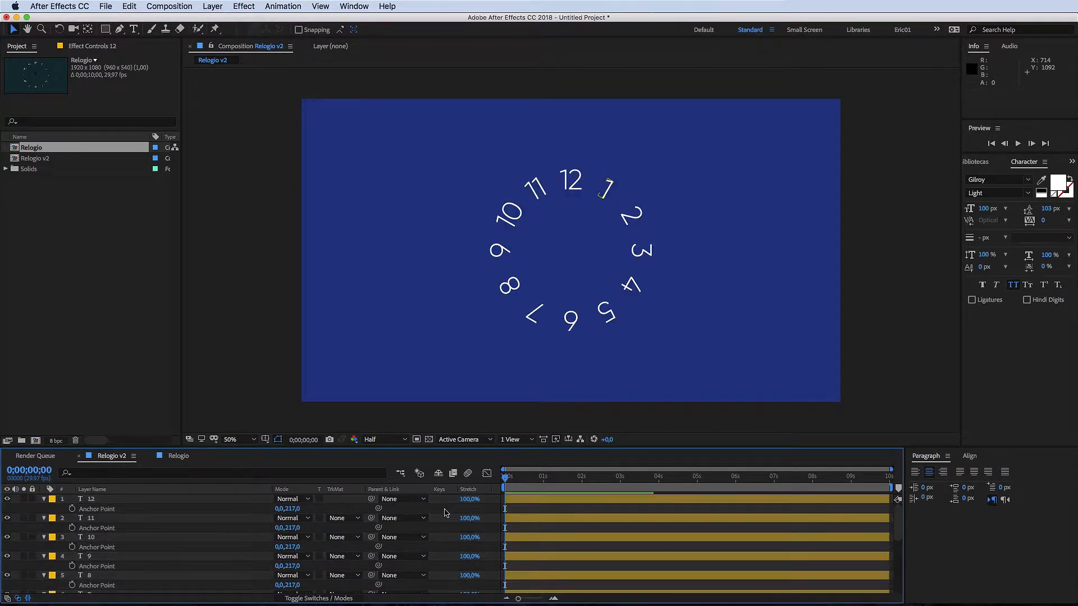
Step: Delete all the number layers except the original text layer directly above BG
key("cmd+a")
scroll(222, 542, "down", 1)
scroll(222, 541, "down", 5)
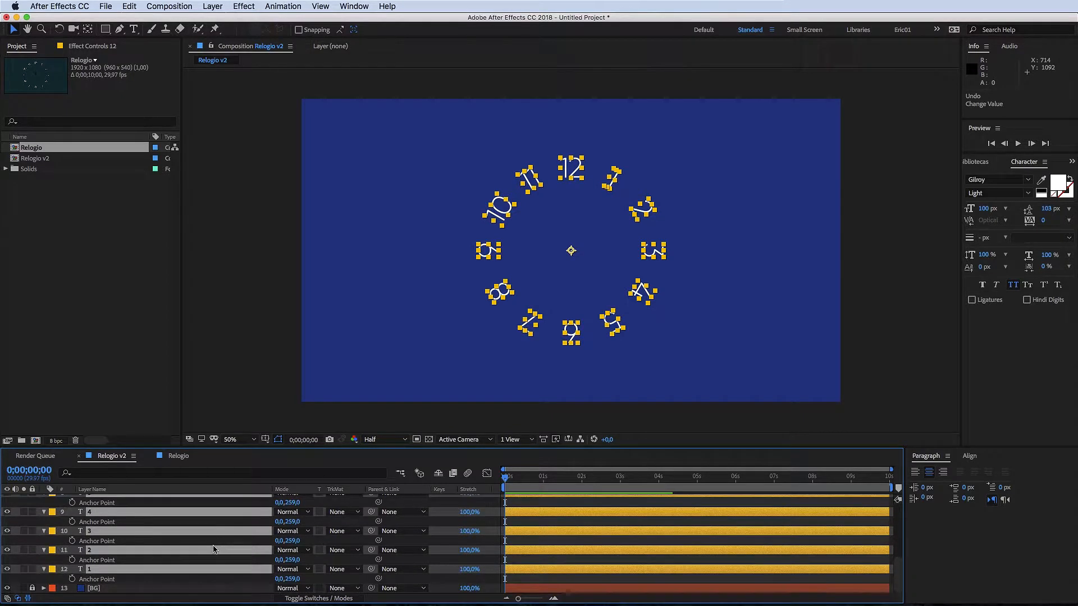
left_click(200, 570, "super")
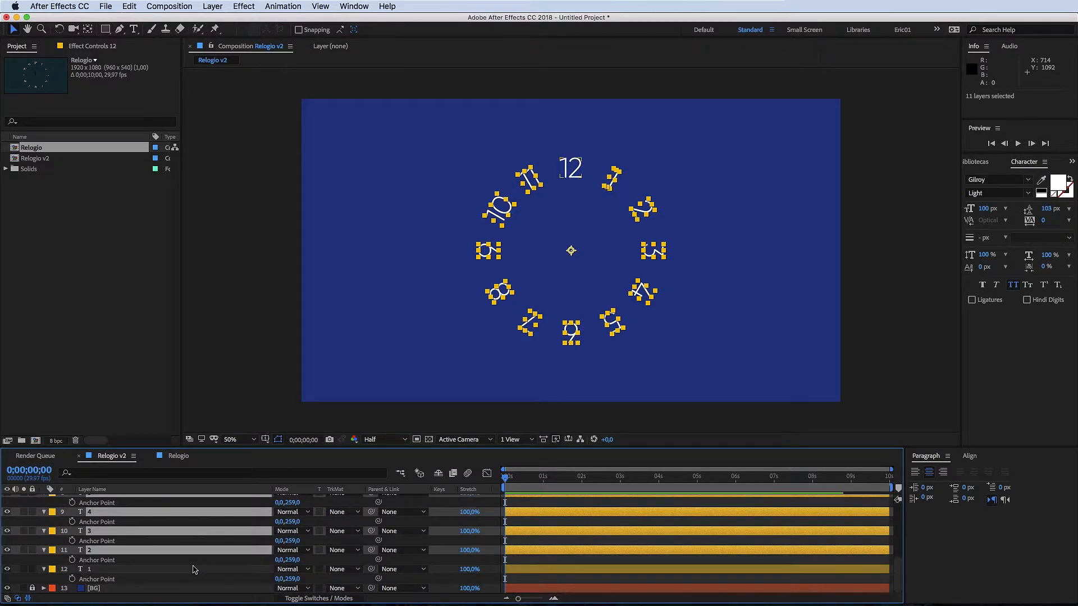
key("Delete")
Step: Set the remaining text layer's Anchor Point Y value to 0
left_click(156, 504)
left_click(293, 509)
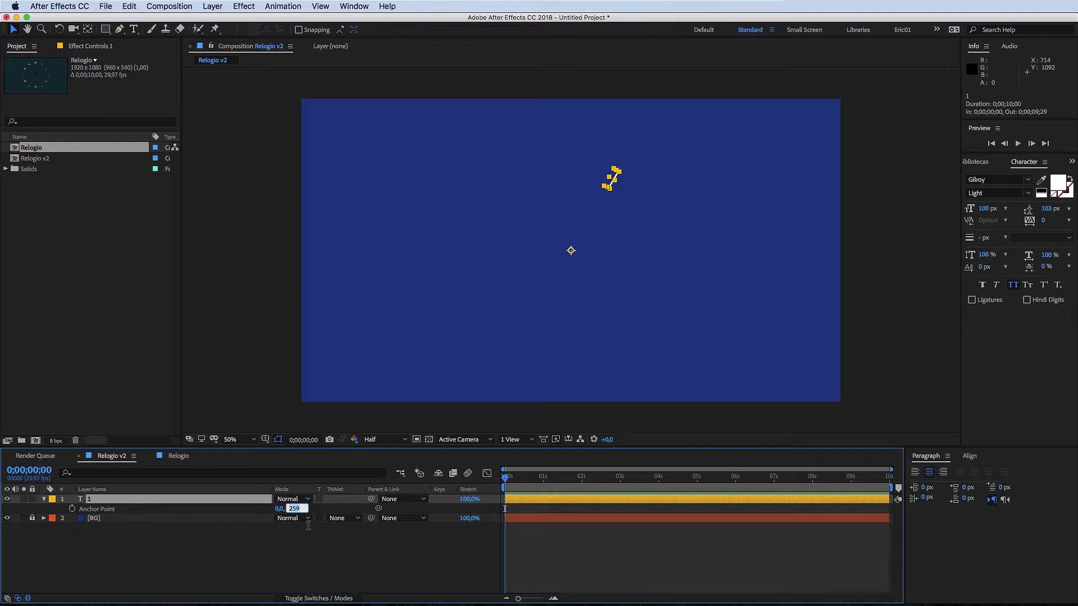
type("0")
key("Return")
left_click(356, 552)
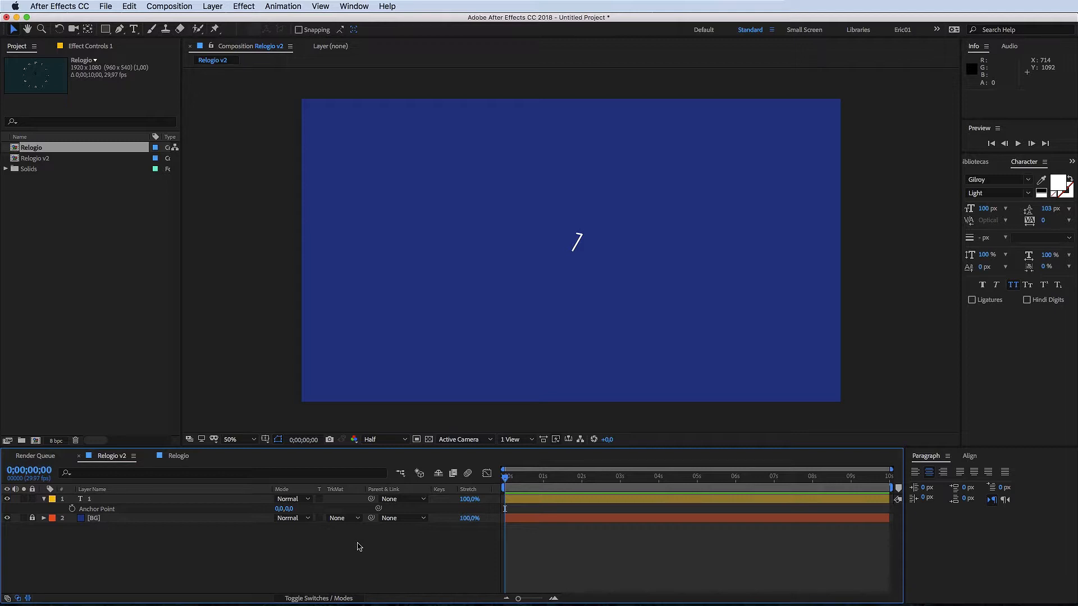
Step: Add a null object to the composition and rename it ctrl_anchor_point
key("super+alt+shift+y")
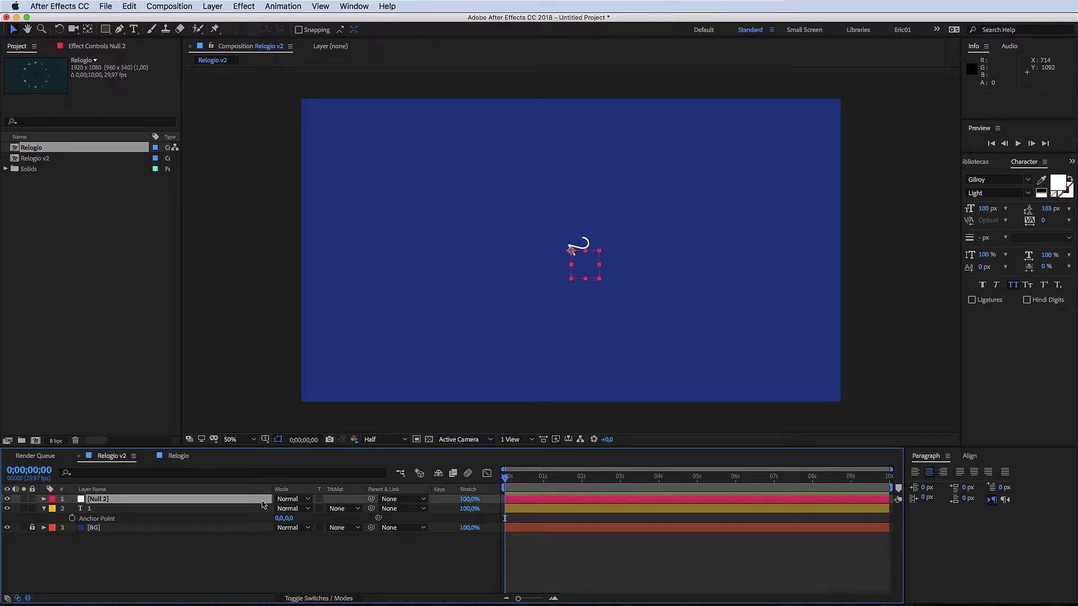
key("Return")
type("c")
left_click(264, 560)
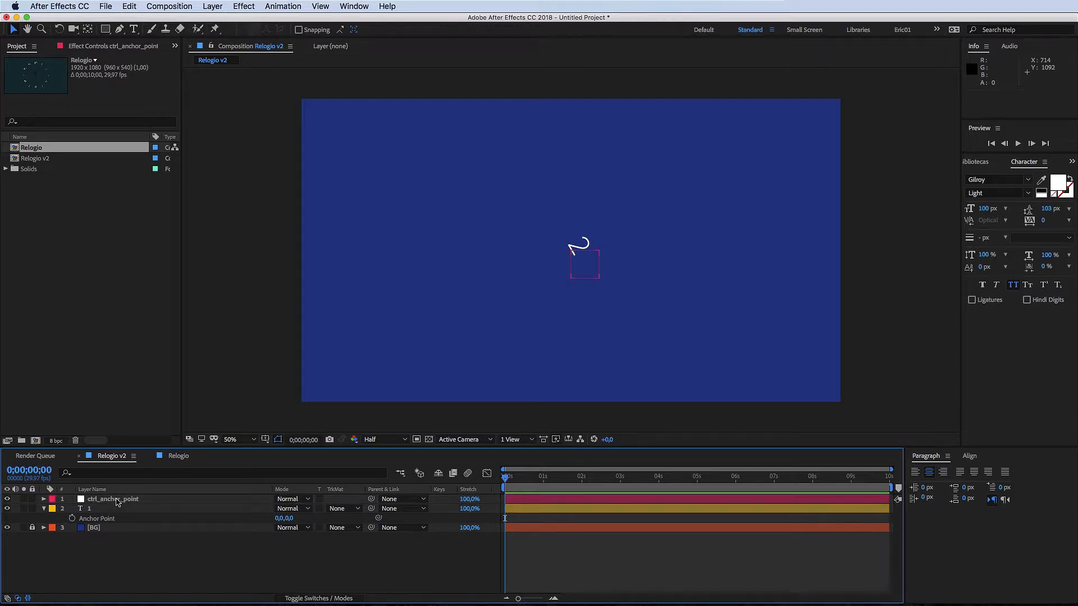
Step: Collapse the text layer's properties and move the ctrl_anchor_point null below the text layer
left_click(117, 502)
left_click(44, 508)
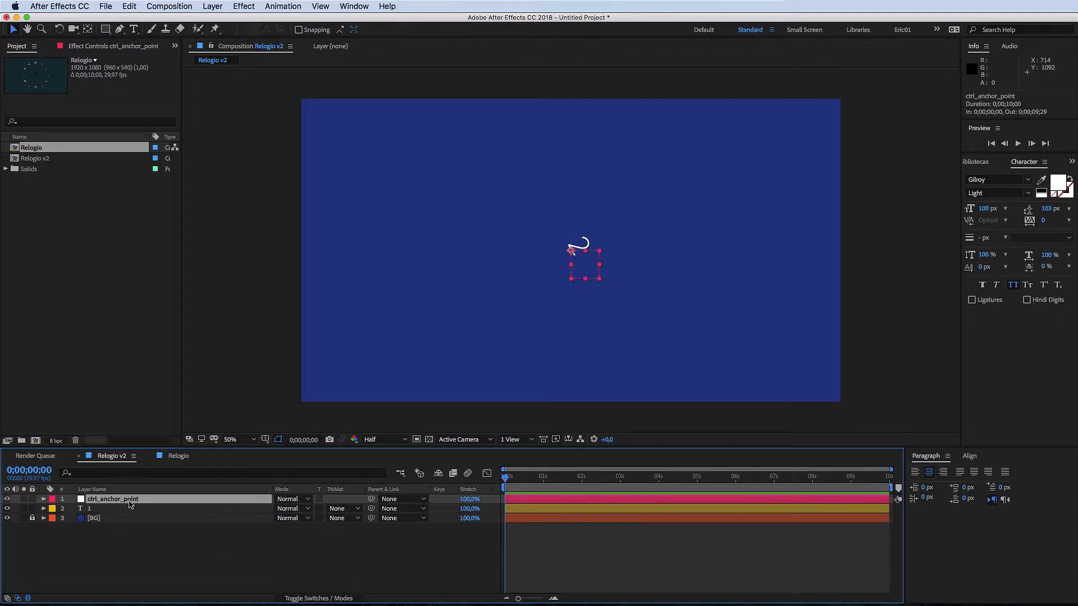
left_click(269, 544)
left_click(91, 510)
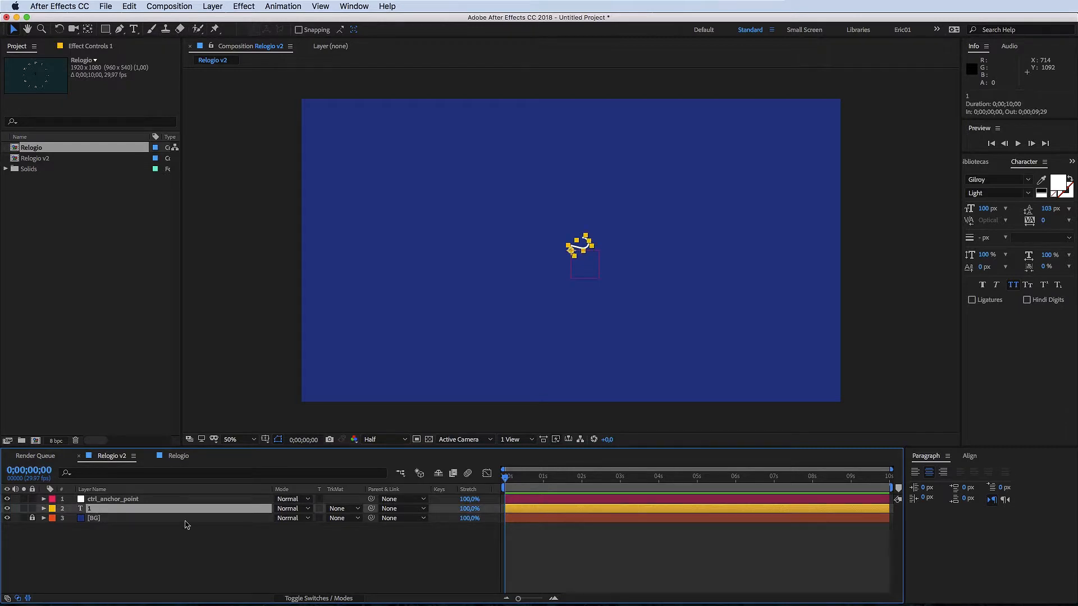
left_click(132, 533)
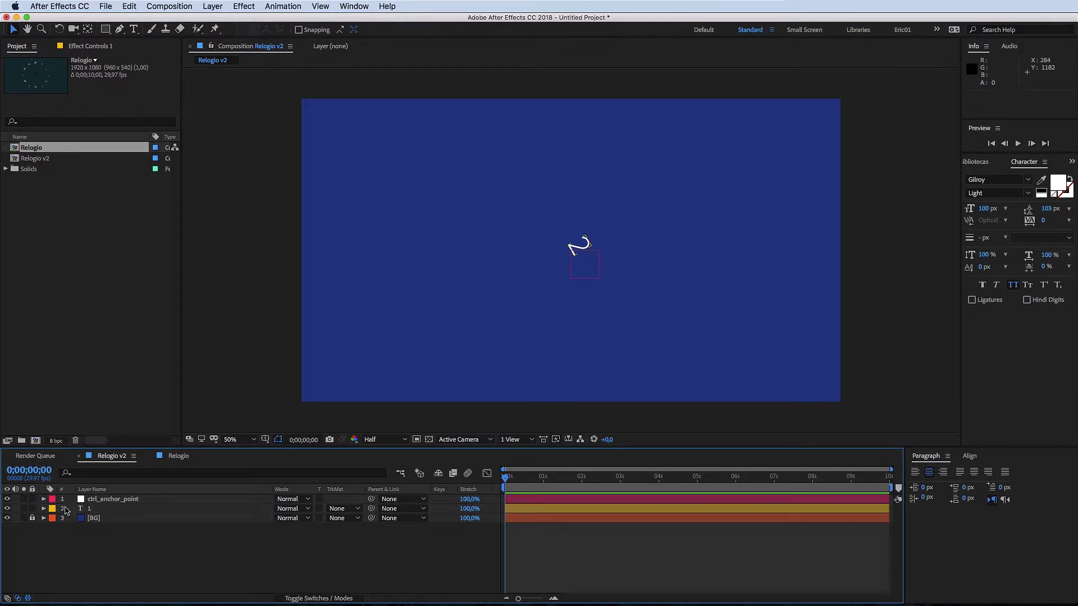
left_click_drag(121, 502, 120, 515)
left_click(145, 535)
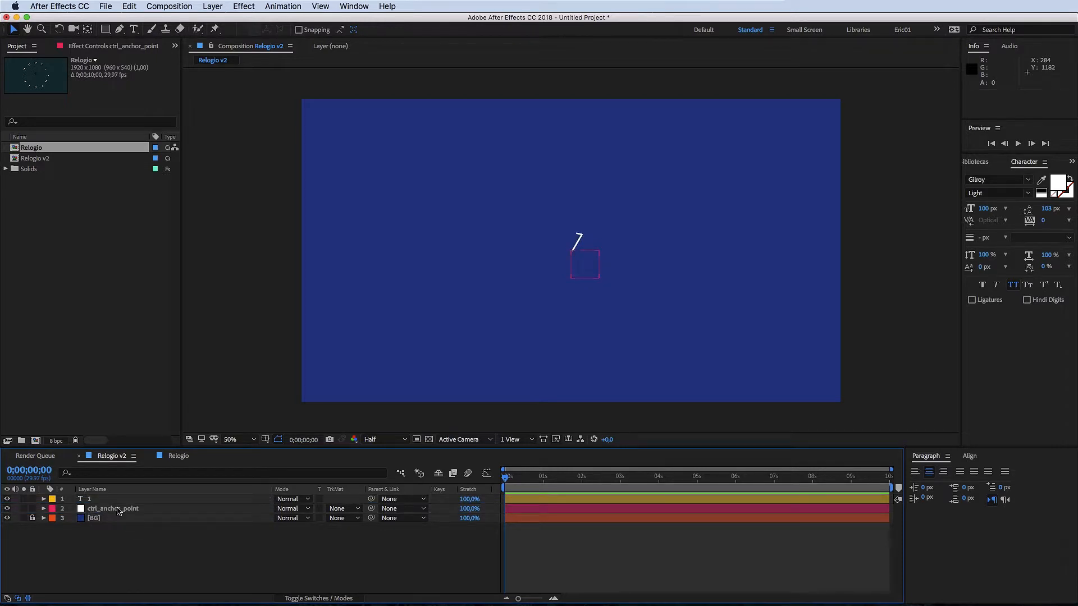
Step: Apply a Slider Control expression effect to the ctrl_anchor_point null
left_click(134, 510)
left_click(124, 533)
left_click(120, 509)
left_click(233, 536)
left_click(134, 510)
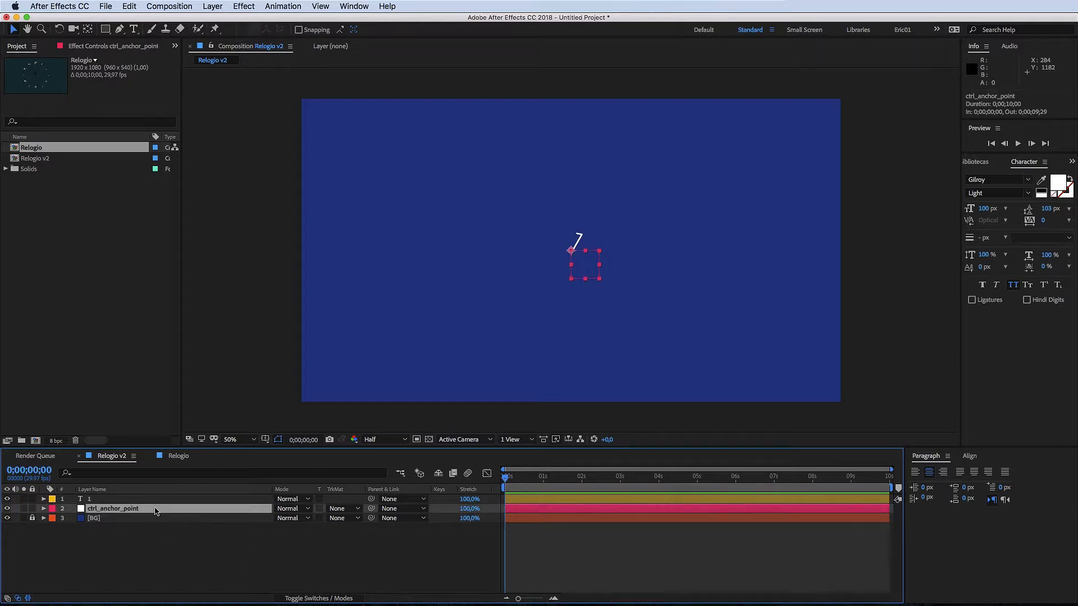
left_click(170, 539)
left_click(122, 512)
right_click(158, 511)
mouse_move(201, 466)
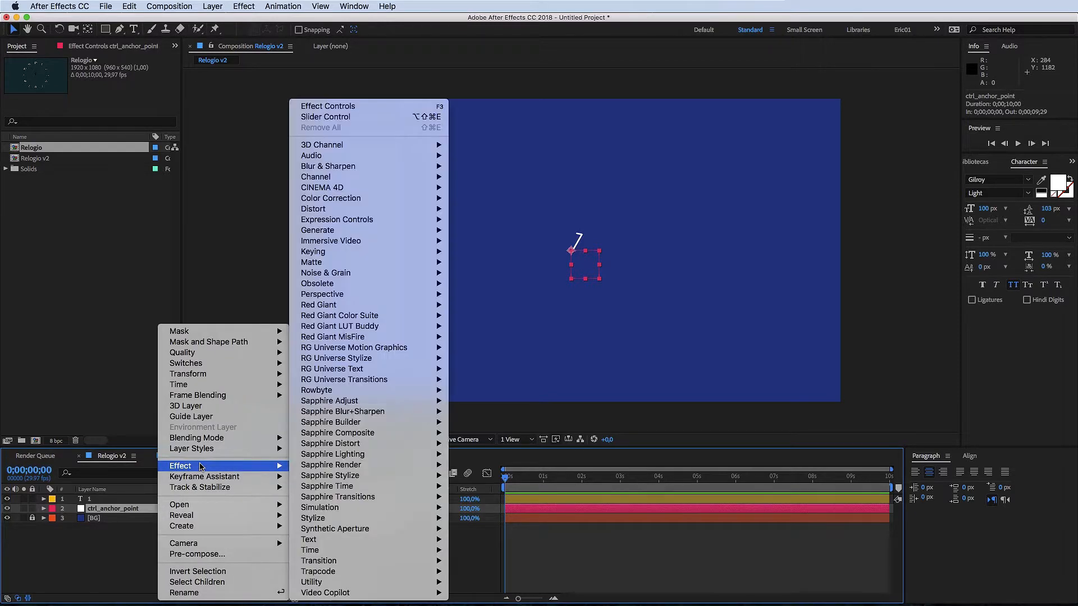
mouse_move(427, 222)
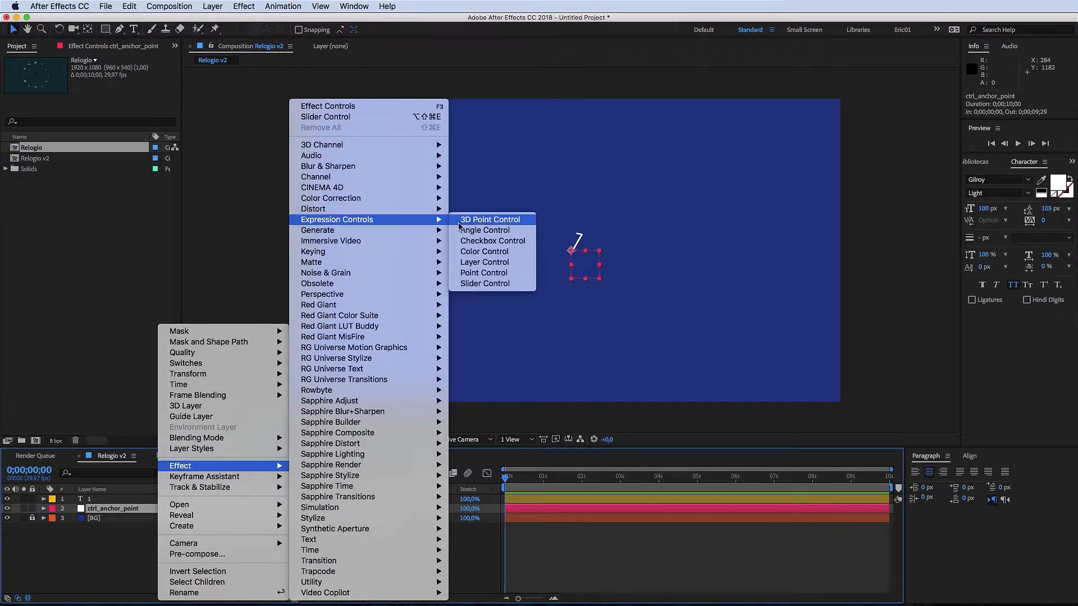
left_click(485, 284)
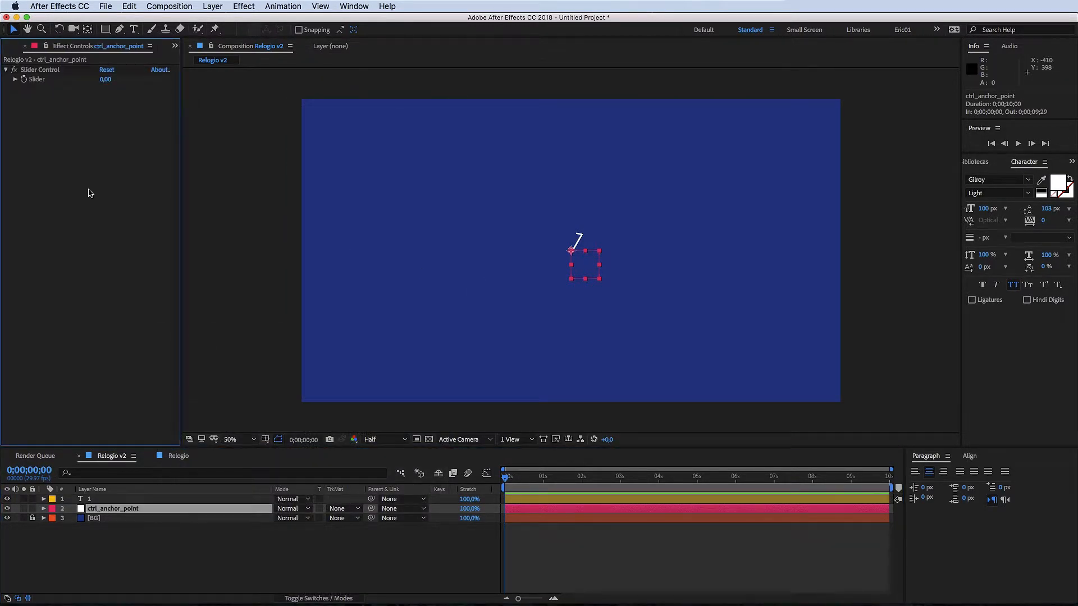
Step: Test the Slider Control by varying its value, and reset the slider to 0
left_click_drag(105, 79, 283, 175)
left_click(109, 79)
type("0")
key("Return")
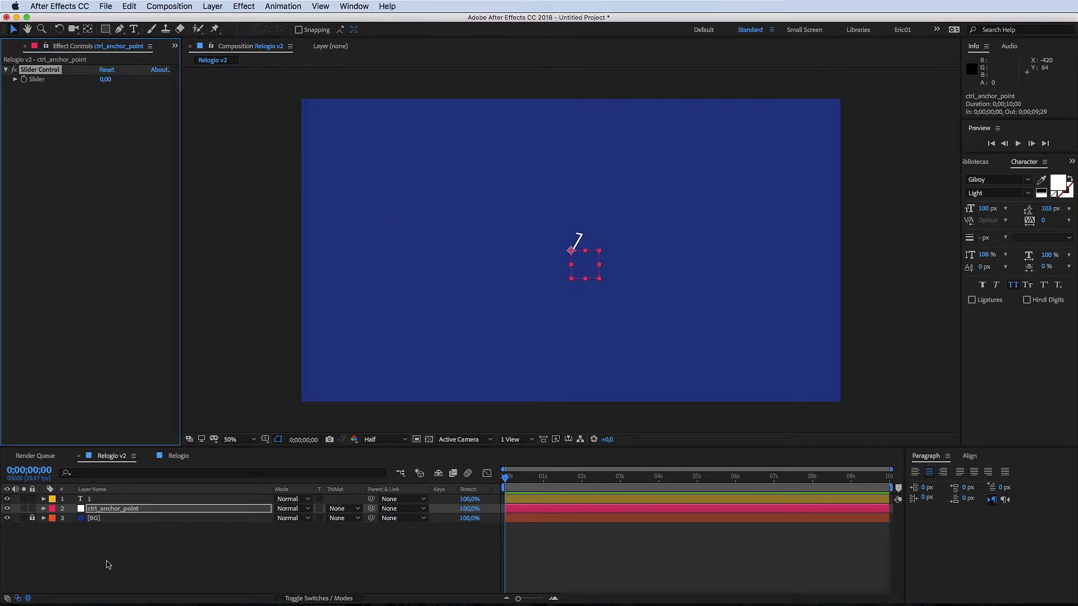
Step: Add an expression to the text layer's Anchor Point linked to the ctrl_anchor_point null's Slider, outputting [temp, temp]
left_click(93, 509)
left_click(137, 500)
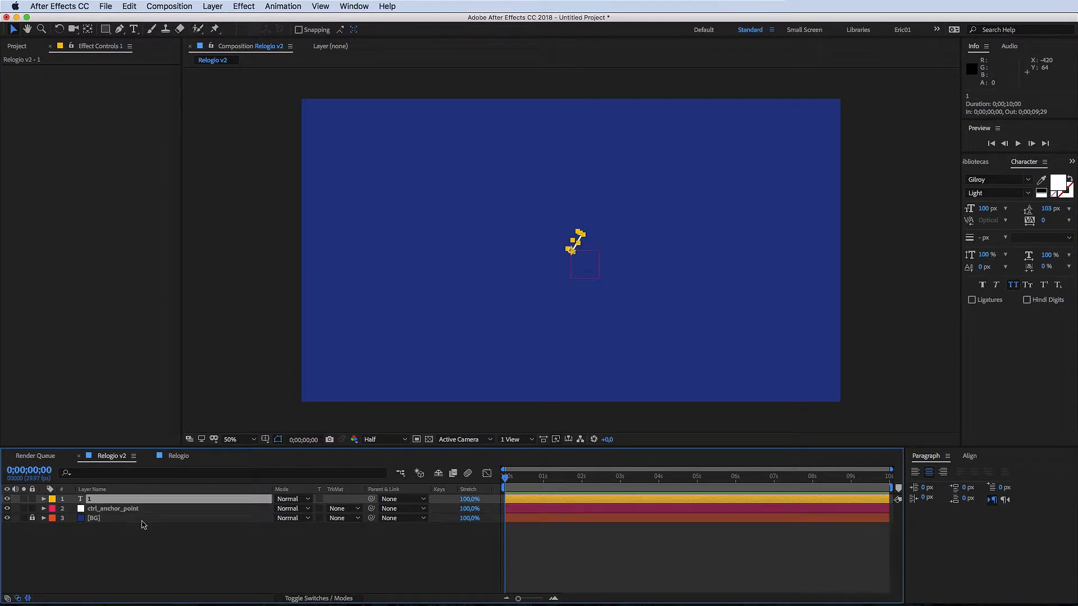
key("a")
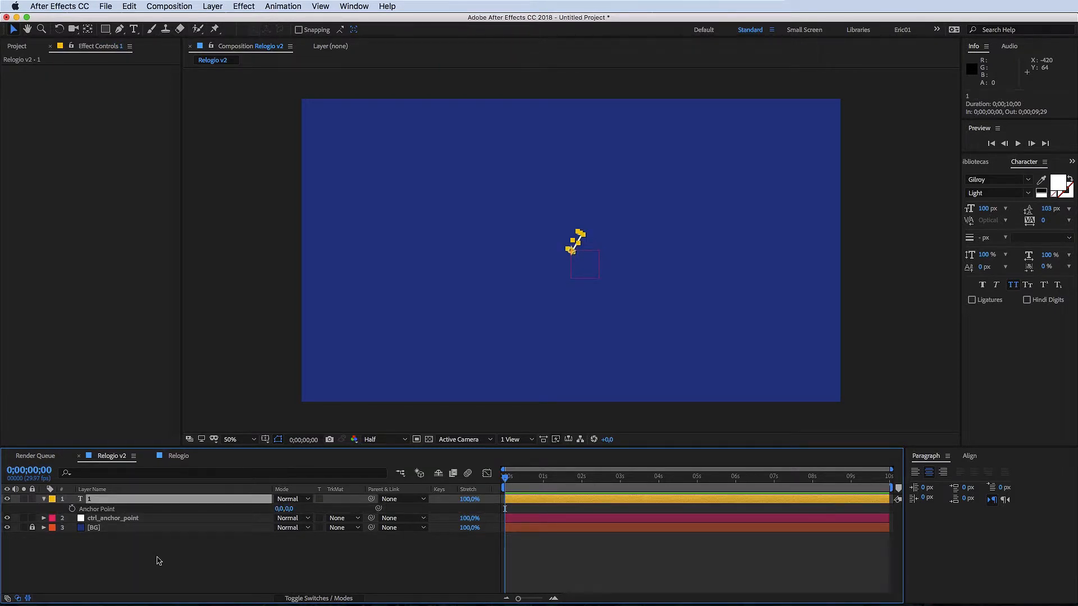
left_click(73, 509, "alt")
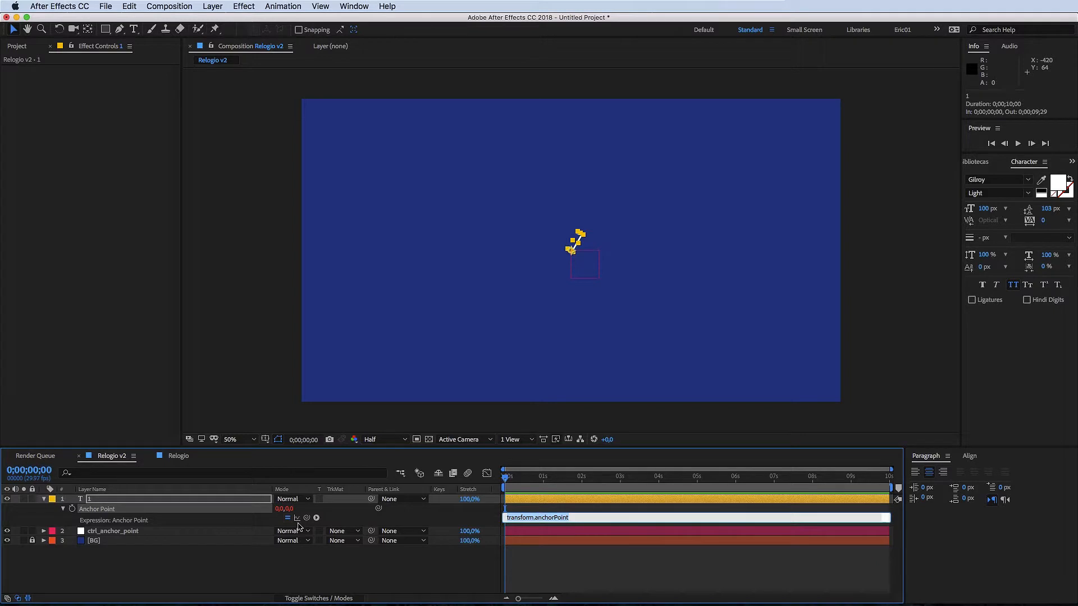
left_click(200, 535)
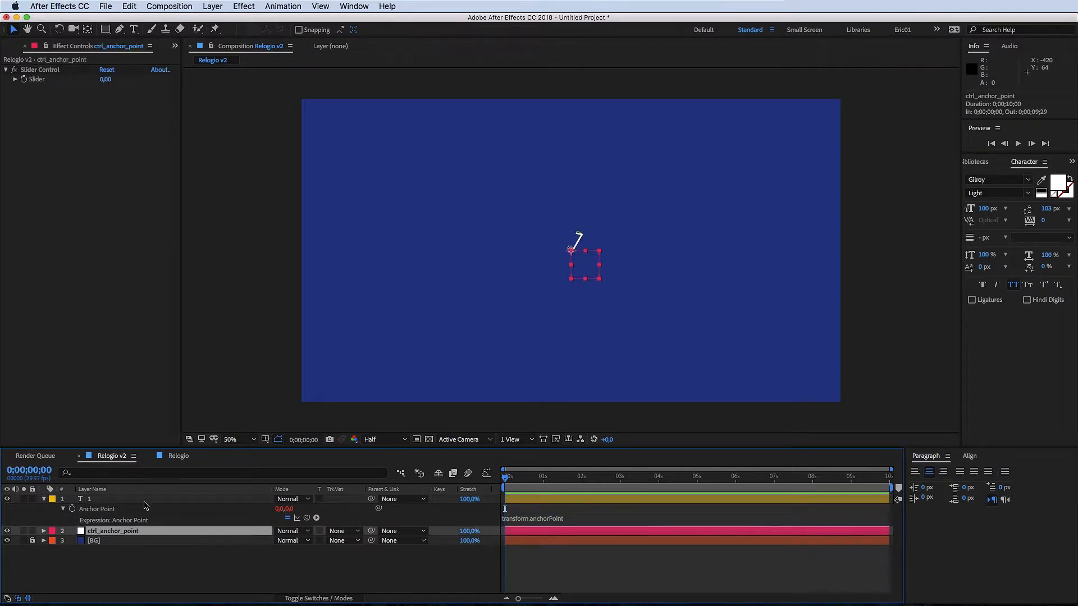
left_click_drag(306, 519, 41, 84)
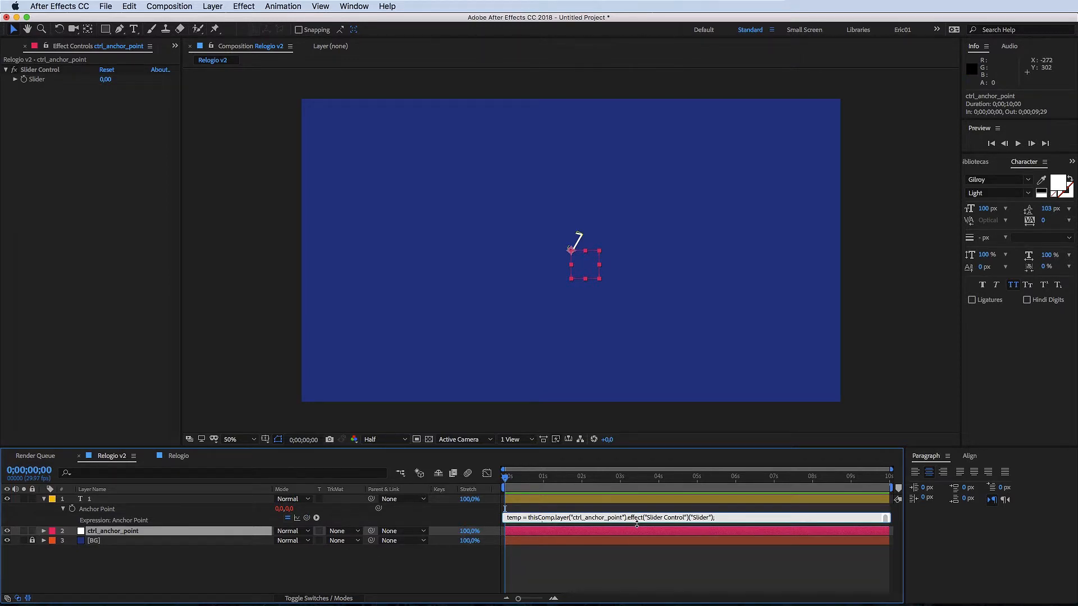
key("Return")
type("[temp, temp]")
left_click(557, 578)
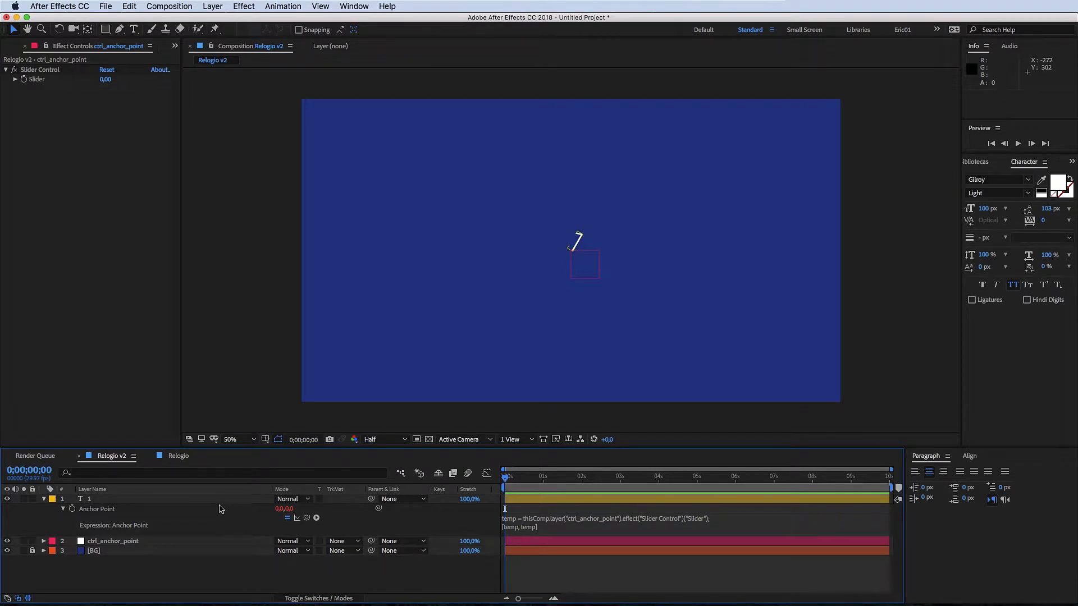
Step: Test the expression by raising the ctrl_anchor_point Slider to about 86, and reset it to 0
left_click(176, 514)
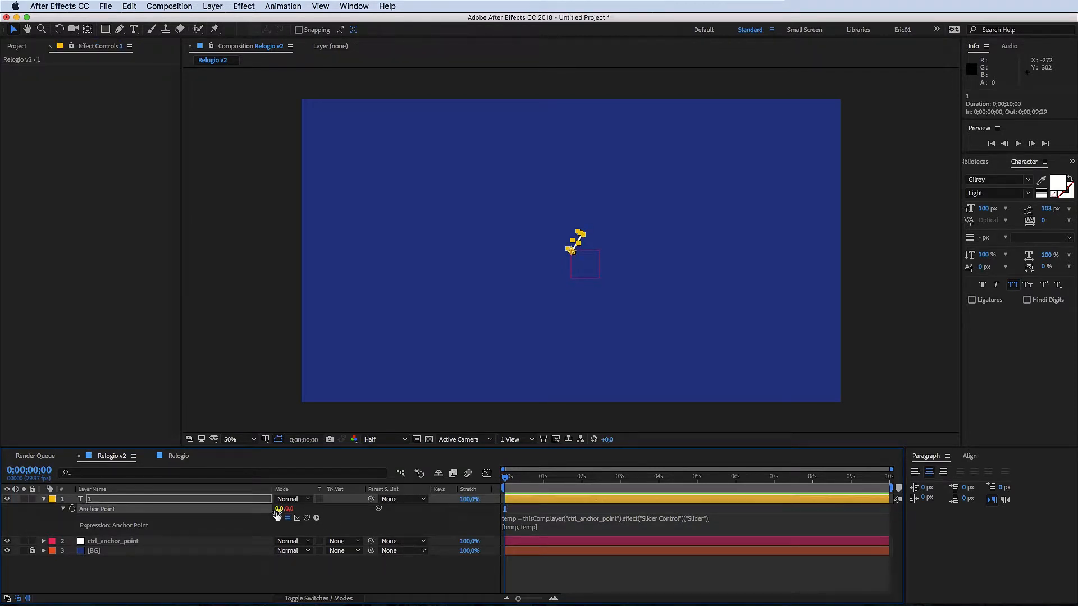
left_click(218, 542)
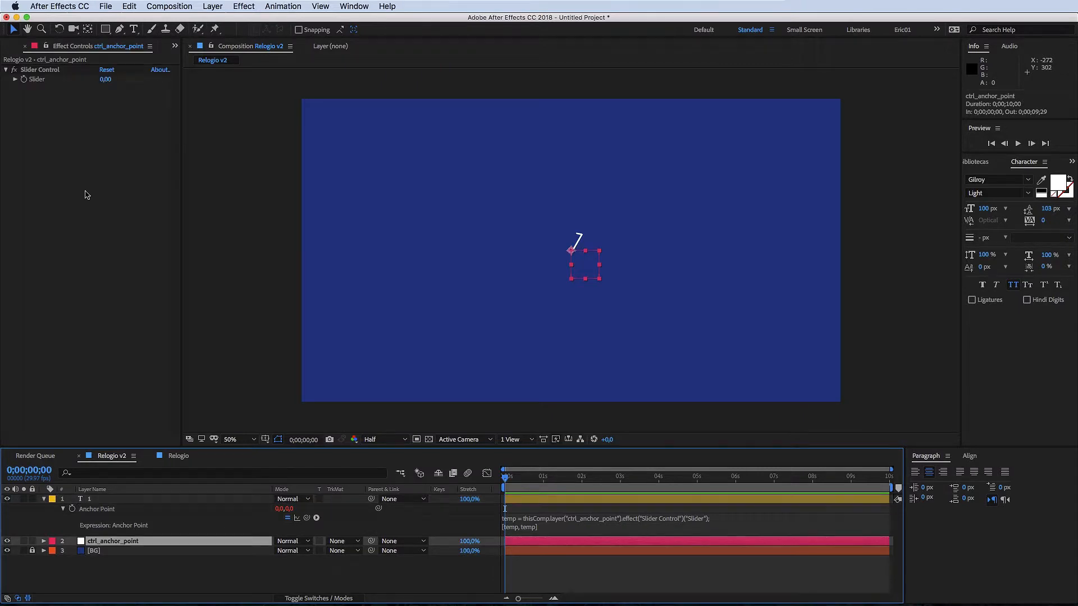
left_click(43, 70)
left_click(143, 542)
left_click_drag(106, 79, 159, 84)
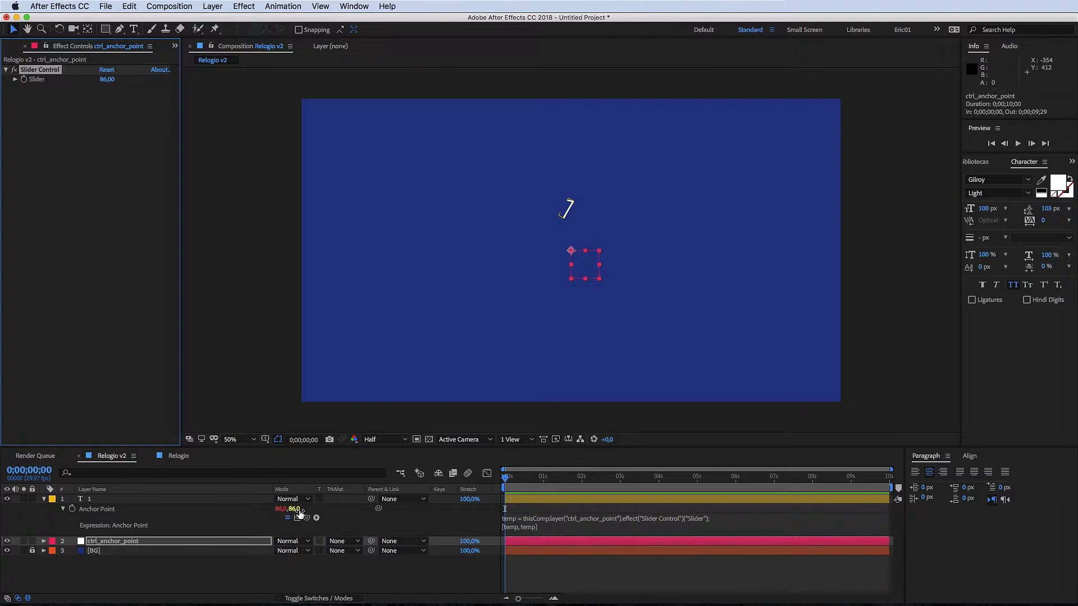
left_click(107, 79)
type("0")
key("Return")
Step: Examine the text layer's Anchor Point expression, checking the temp variable and its reference to the ctrl_anchor_point Slider
left_click(264, 517)
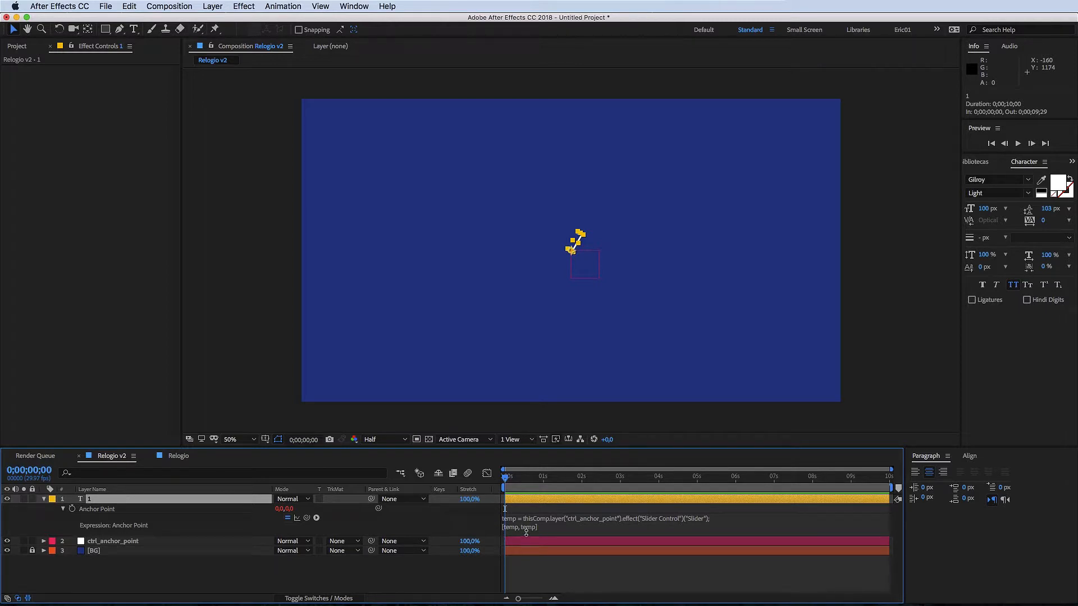
left_click(526, 532)
left_click(557, 527)
left_click_drag(505, 517, 522, 518)
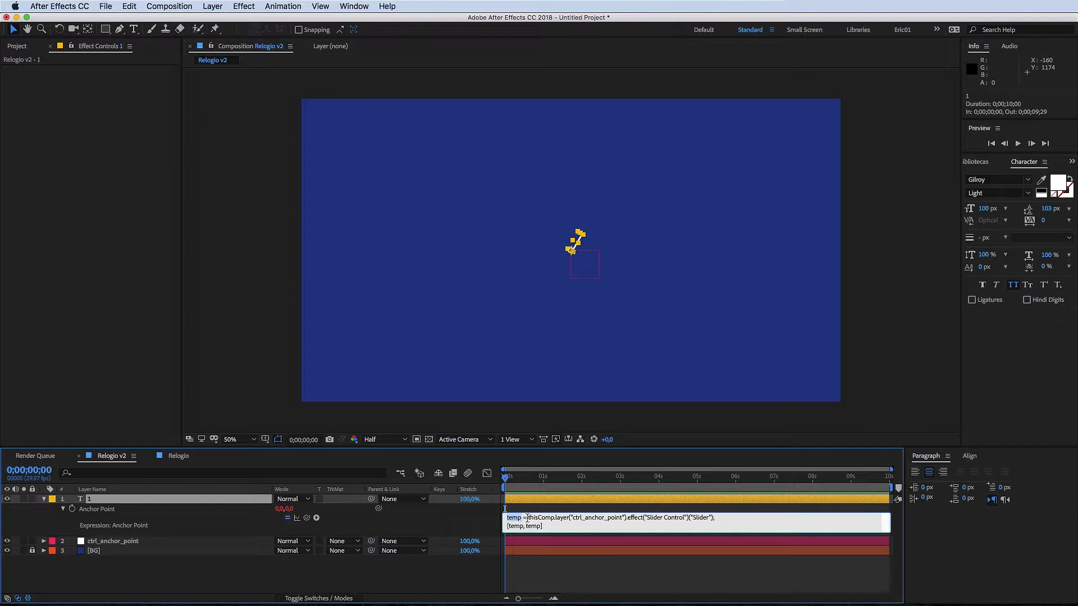
left_click(519, 519)
double_click(520, 518)
left_click_drag(529, 517, 713, 517)
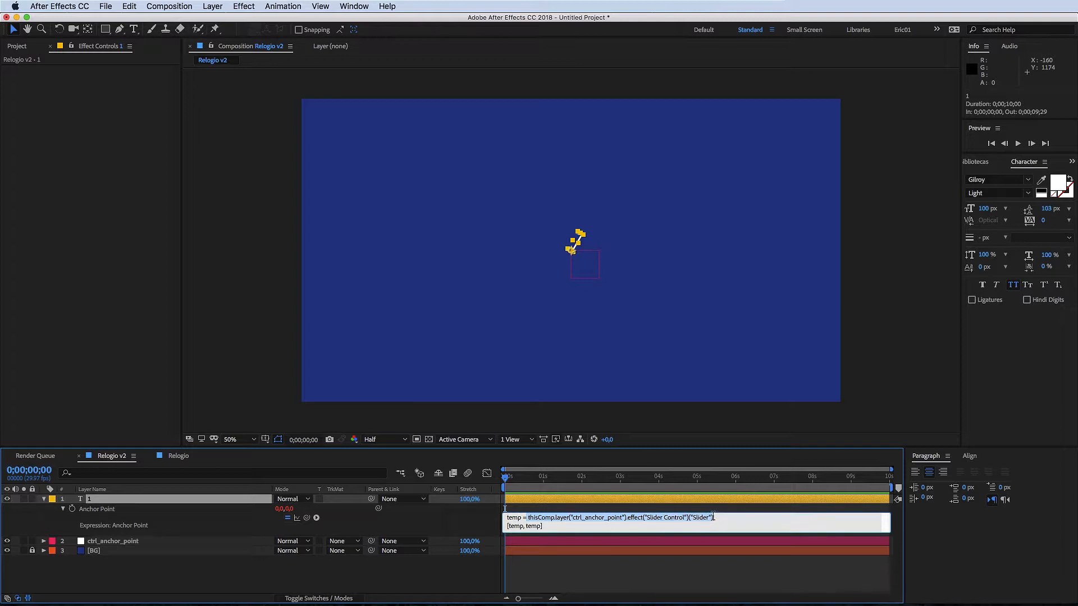
left_click(183, 543)
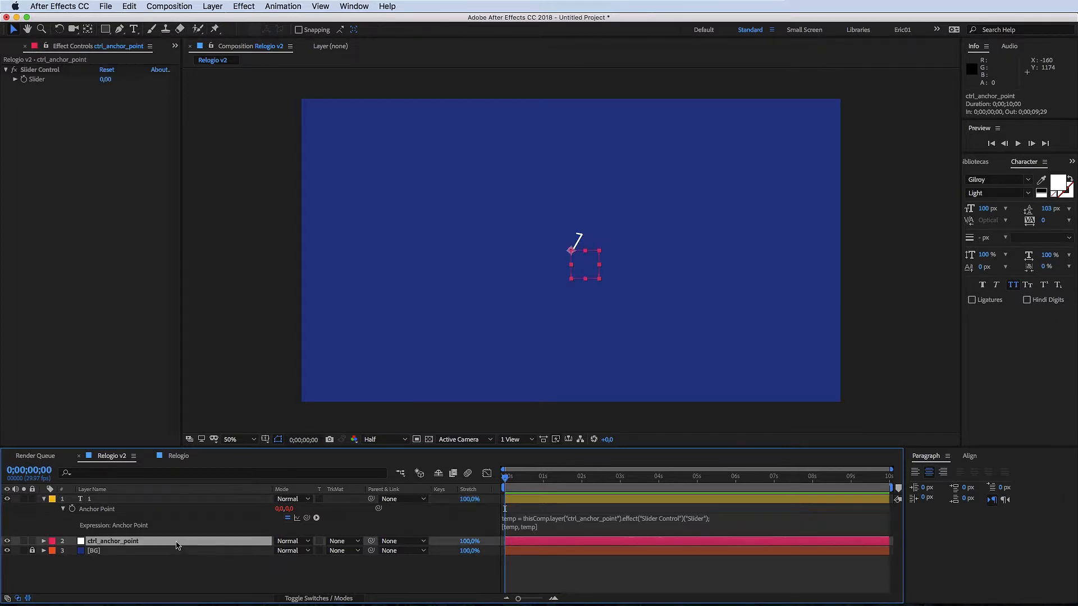
Step: Edit the text layer's Anchor Point expression to output [0, temp], so that only Y follows the slider
left_click(168, 499)
left_click(525, 527)
left_click(523, 527)
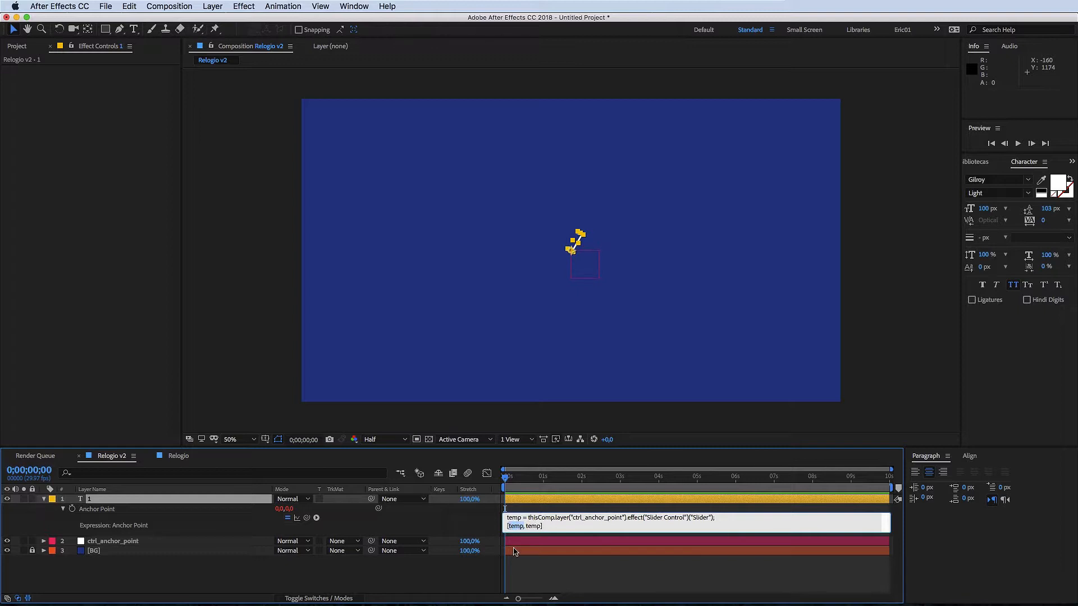
left_click_drag(526, 526, 533, 527)
type("0")
left_click(505, 509)
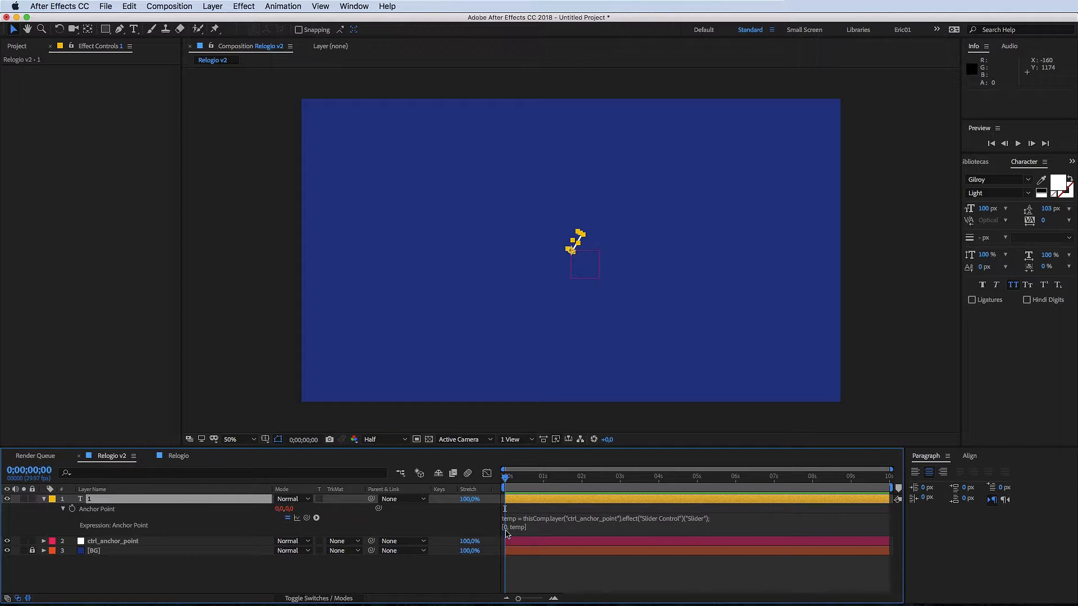
left_click(550, 477)
left_click(506, 532)
left_click(529, 551)
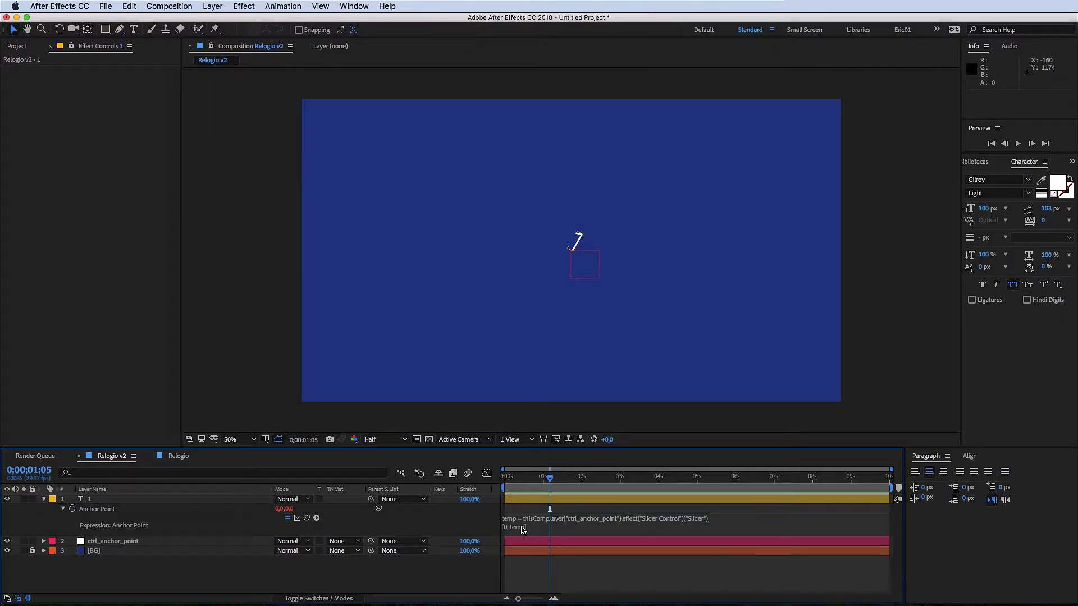
left_click(522, 530)
left_click_drag(514, 526, 529, 526)
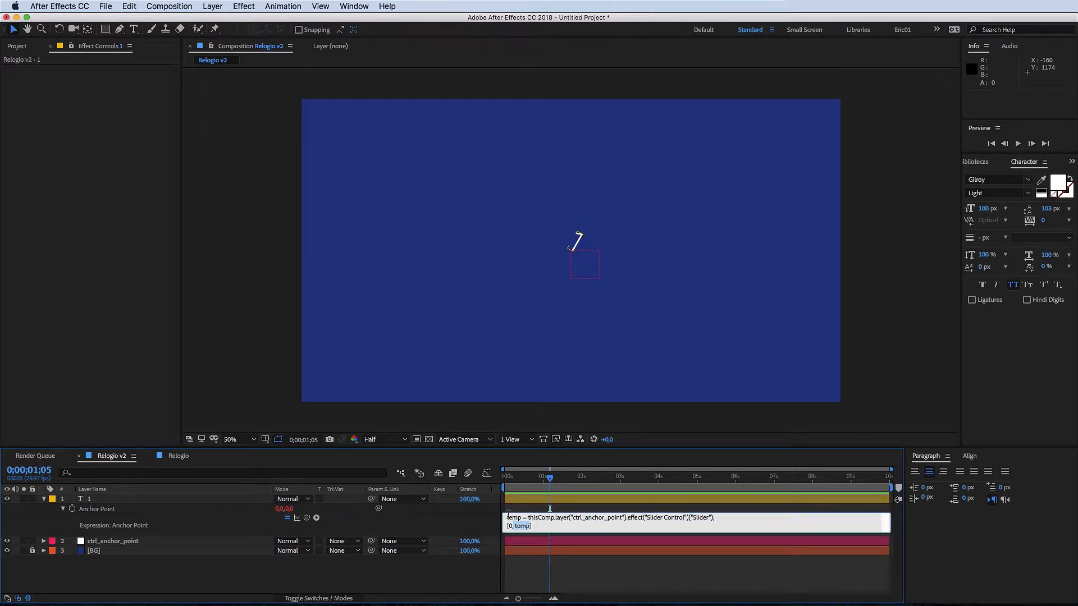
left_click(543, 574)
Step: Test the edited expression by raising the ctrl_anchor_point Slider to about 207, and reset it to 0
left_click(191, 540)
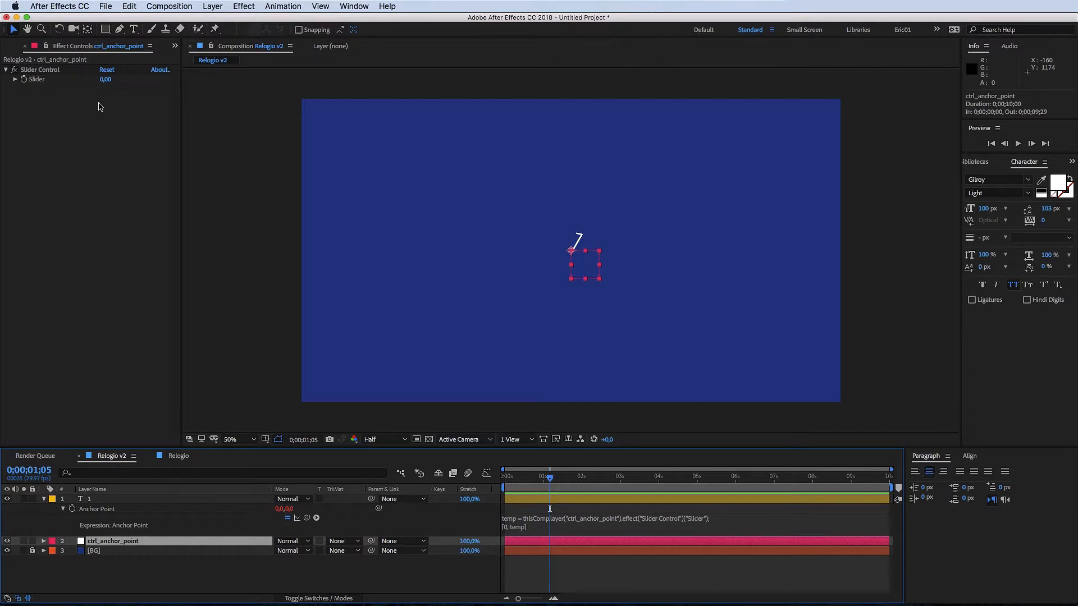
left_click_drag(104, 84, 234, 90)
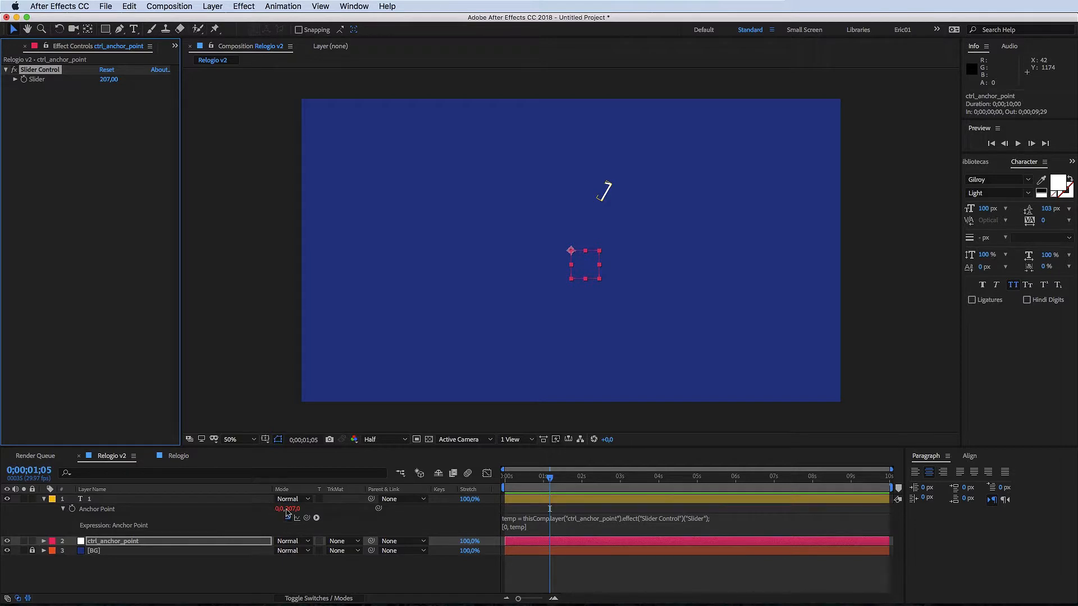
left_click(109, 79)
type("0")
key("Return")
left_click(278, 583)
Step: Collapse the text layer's properties and duplicate the layer until there are 12 number layers
left_click(44, 499)
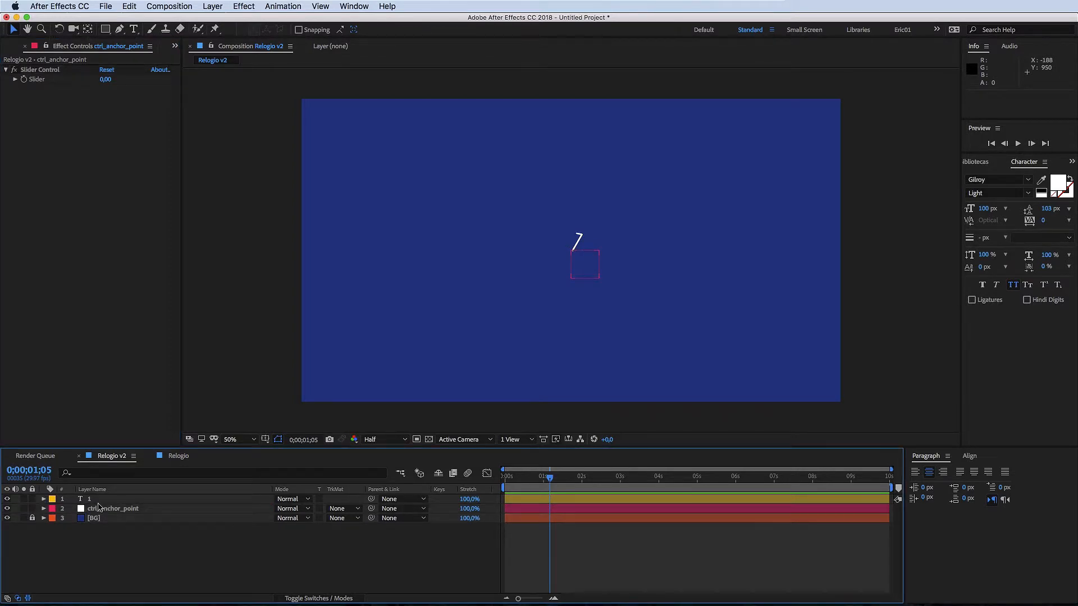
left_click(97, 501)
key("super+d")
key("super+d")
key("super+d")
key("super+d")
key("super+d")
key("super+d")
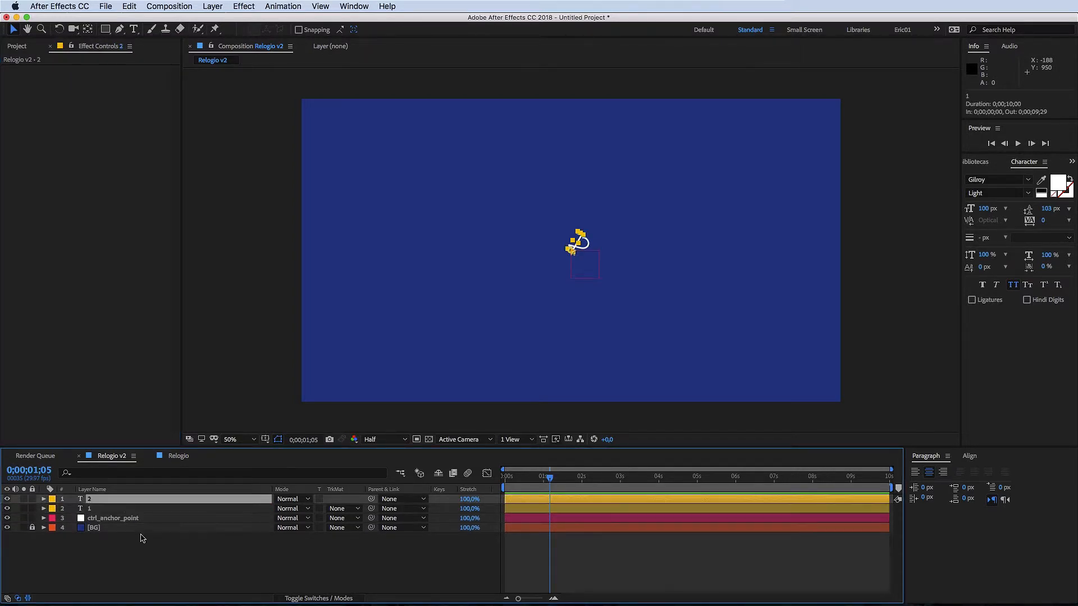
key("super+d")
key("super+d")
key("super+d")
key("super+d")
key("super+d")
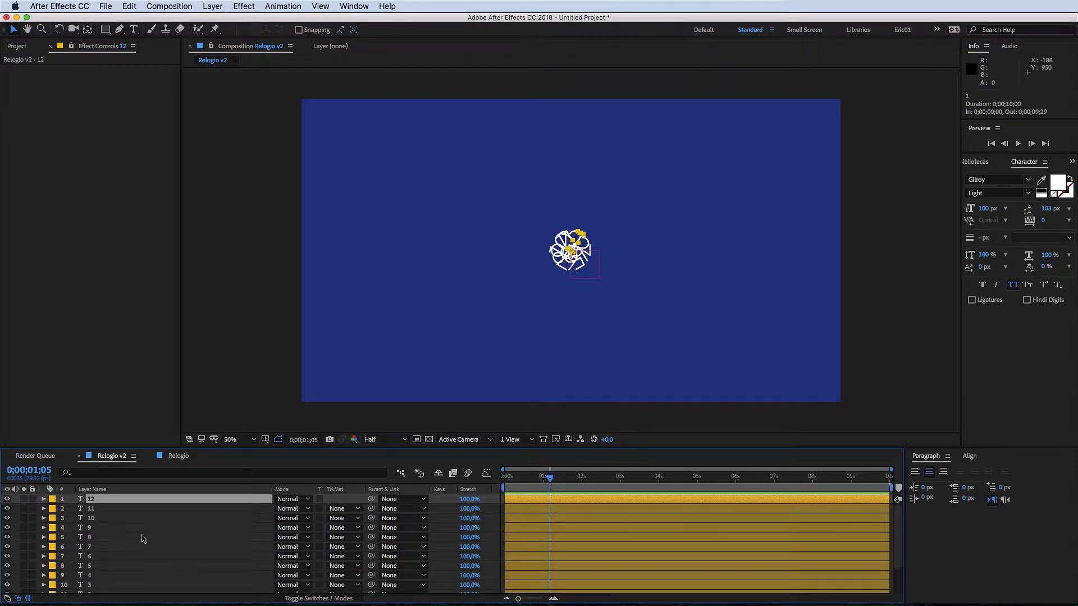
Step: Set the ctrl_anchor_point null's Slider to 300 to spread the numbers into a clock ring
scroll(172, 566, "down", 3)
left_click(149, 581)
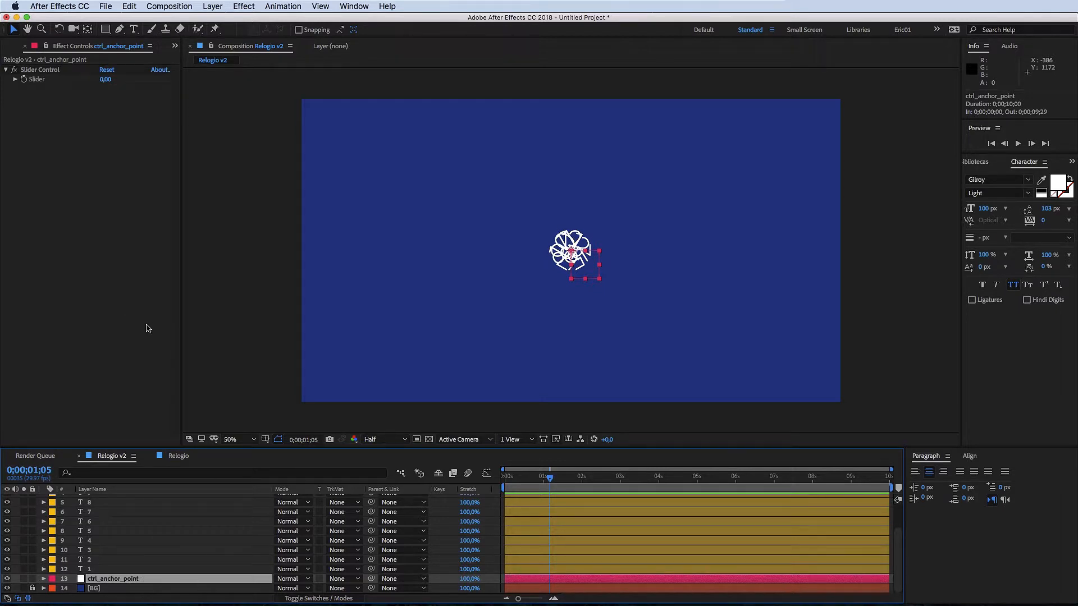
left_click(106, 80)
left_click_drag(106, 79, 342, 146)
left_click(108, 79)
type("300")
key("Return")
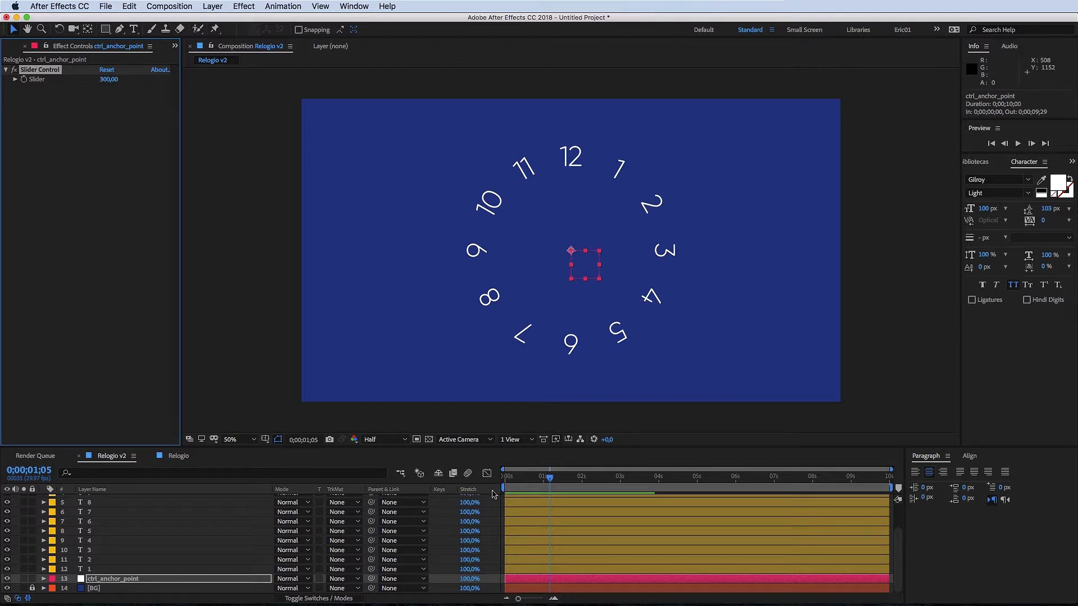
left_click(462, 514)
Step: Pre-compose all twelve number layers together with the ctrl_anchor_point null as "Numeros do relogio"
left_click(142, 226)
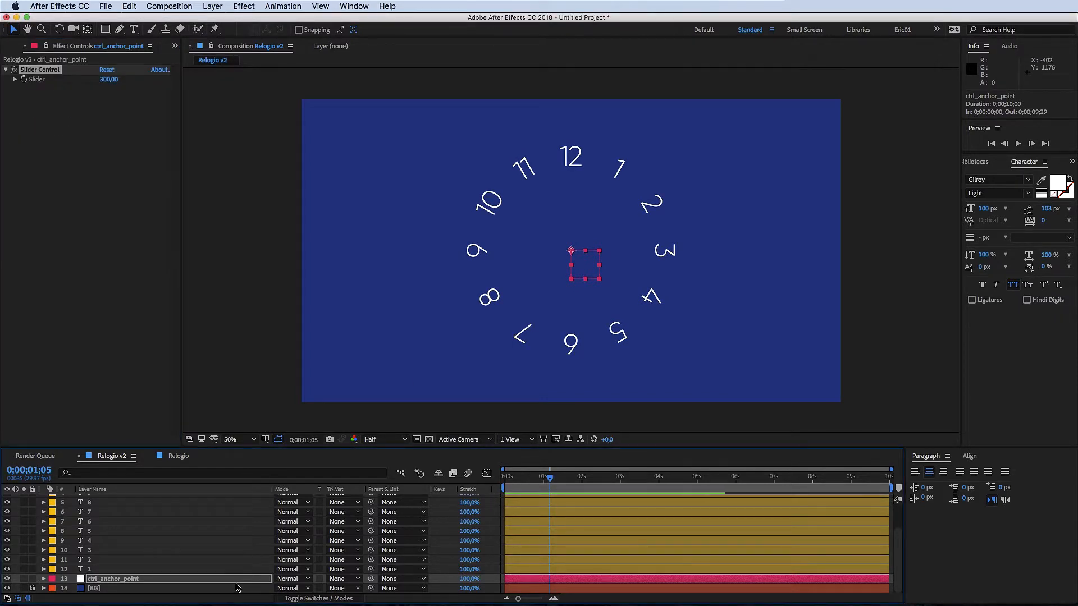
scroll(168, 550, "up", 2)
left_click(89, 501)
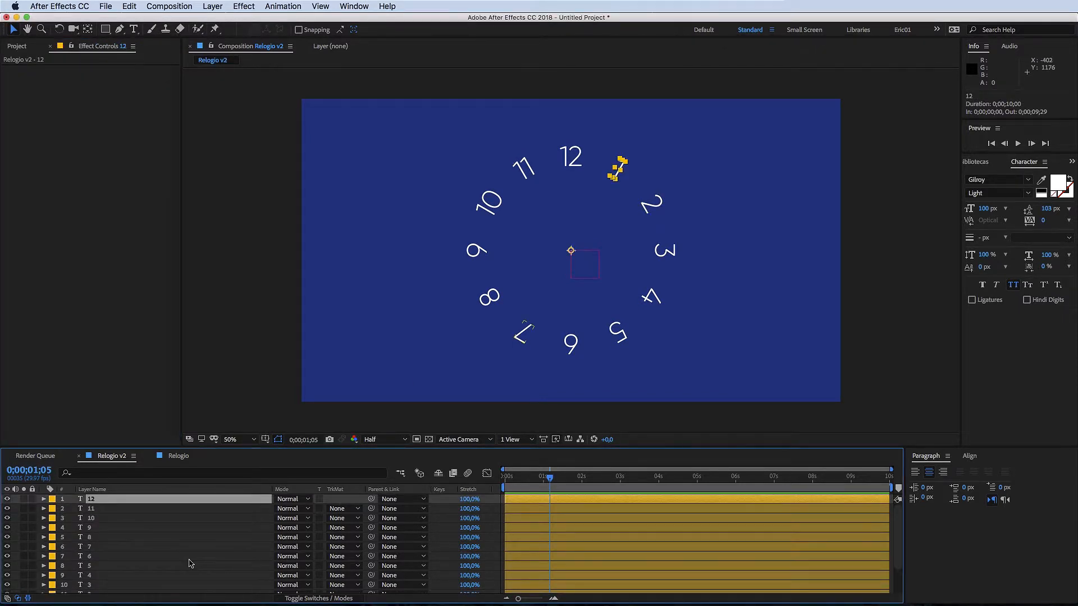
scroll(185, 544, "down", 2)
scroll(180, 539, "up", 2)
scroll(181, 540, "down", 2)
scroll(181, 541, "up", 2)
scroll(162, 539, "down", 3)
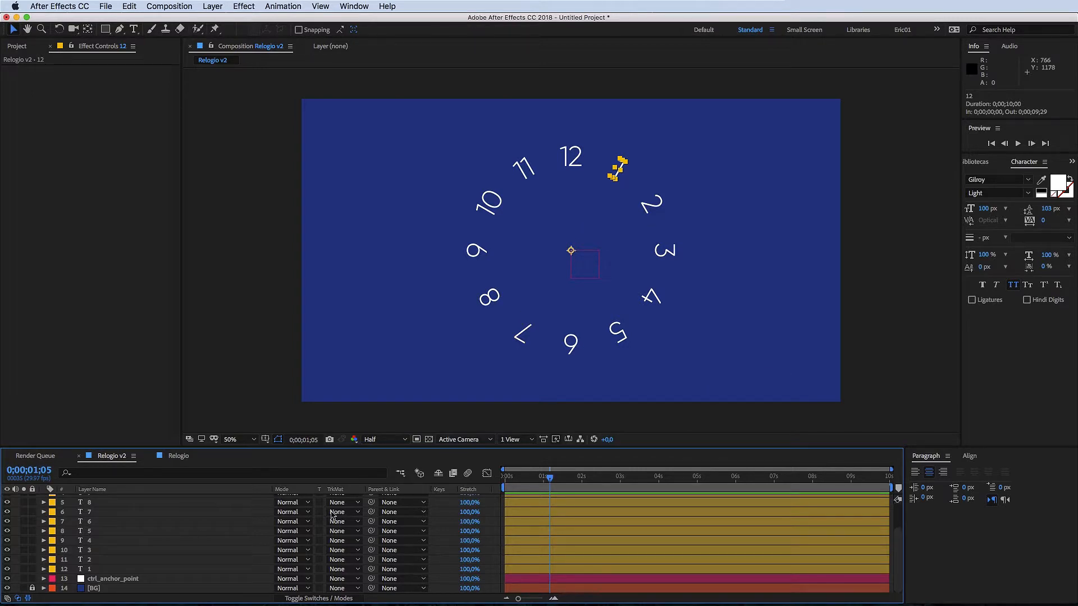
scroll(141, 532, "up", 3)
scroll(130, 515, "down", 3)
left_click(130, 581, "shift")
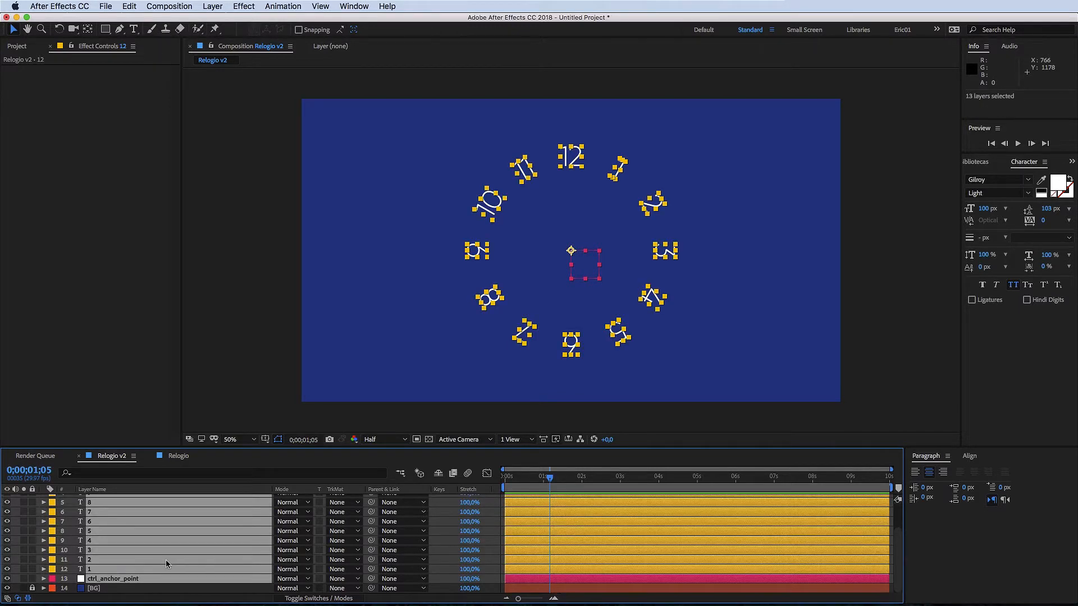
key("super+shift+c")
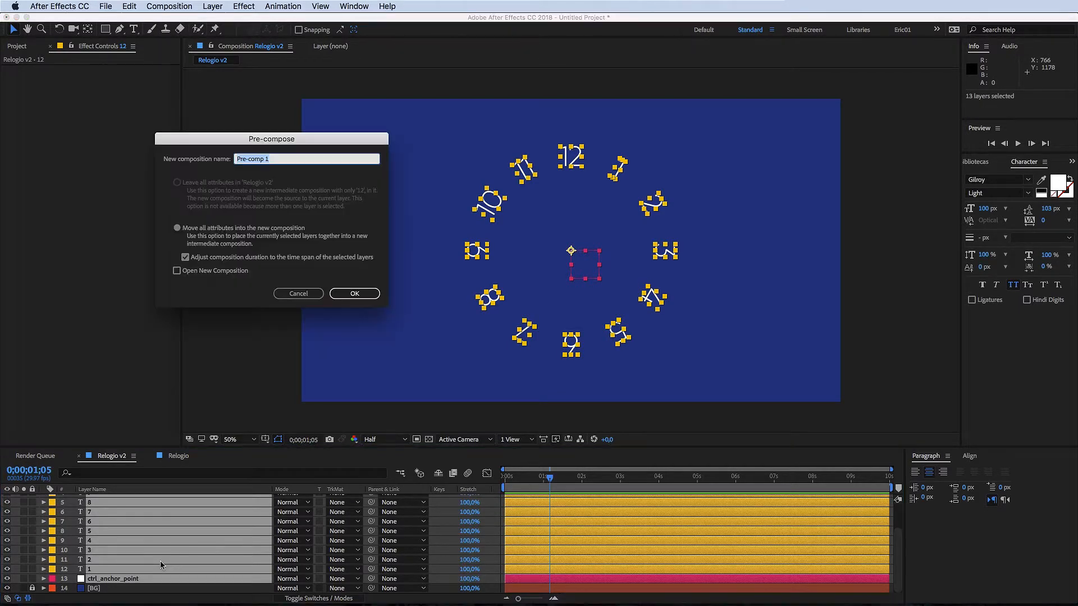
type("Numeros do relogio")
key("Return")
left_click(224, 550)
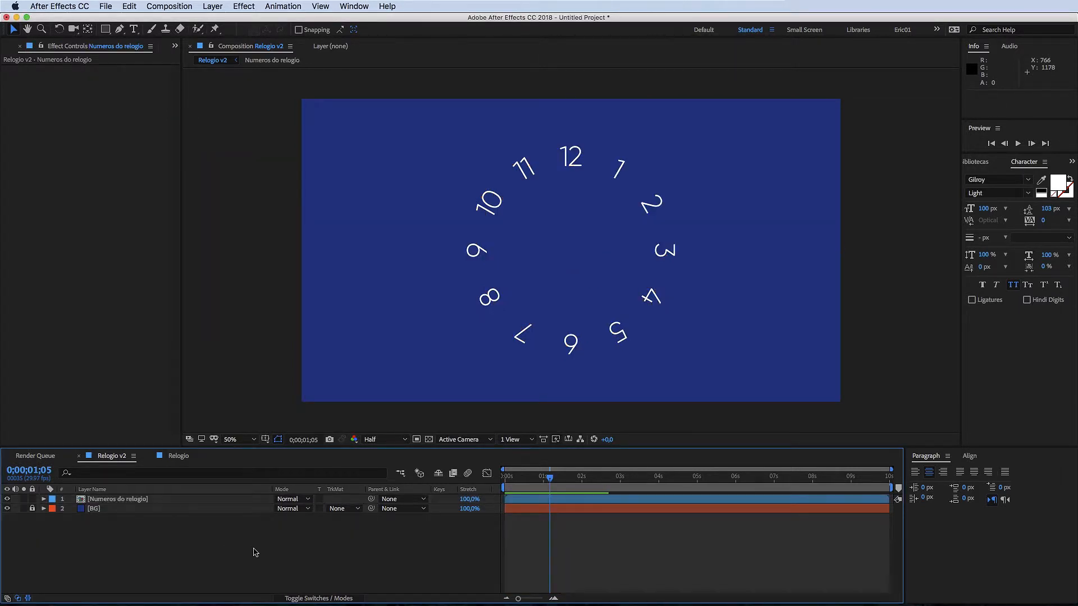
Step: Go to the start of the timeline, open the Numeros do relogio precomp beside Relogio v2, and inspect the ctrl_anchor_point Slider
left_click(264, 499)
key("Home")
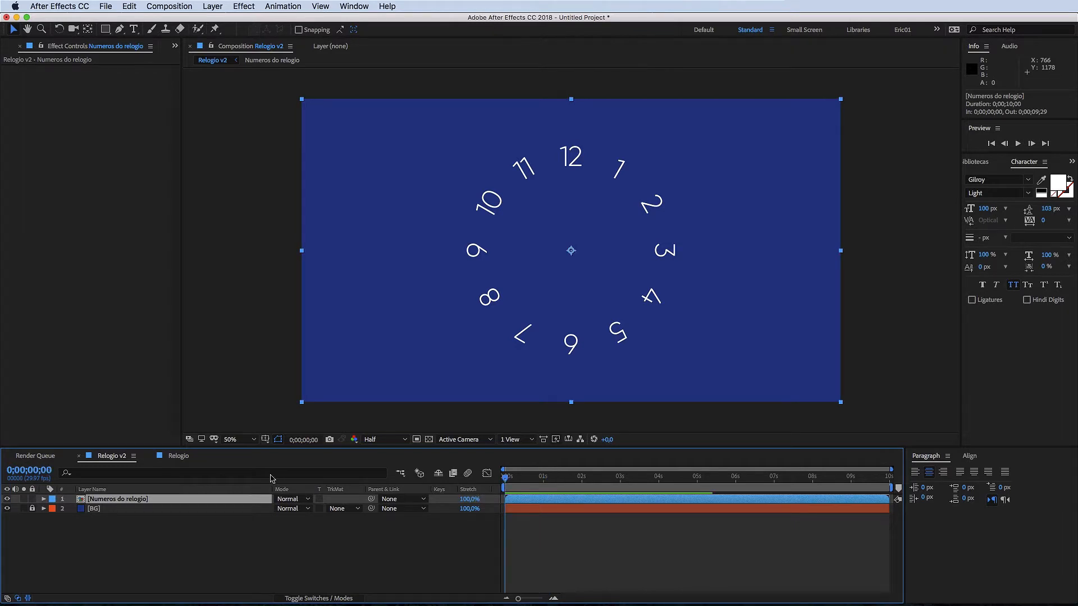
double_click(146, 500)
left_click_drag(240, 459, 185, 458)
scroll(140, 510, "down", 2)
left_click(121, 587)
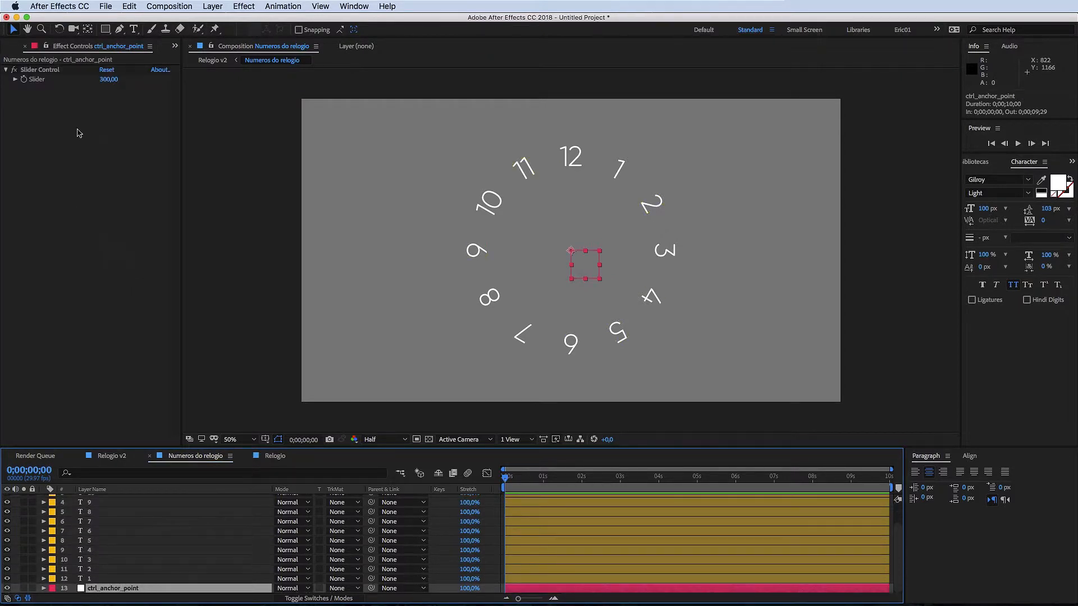
Step: Return to the Relogio v2 composition, deselect the precomp layer and show the rulers
left_click(111, 456)
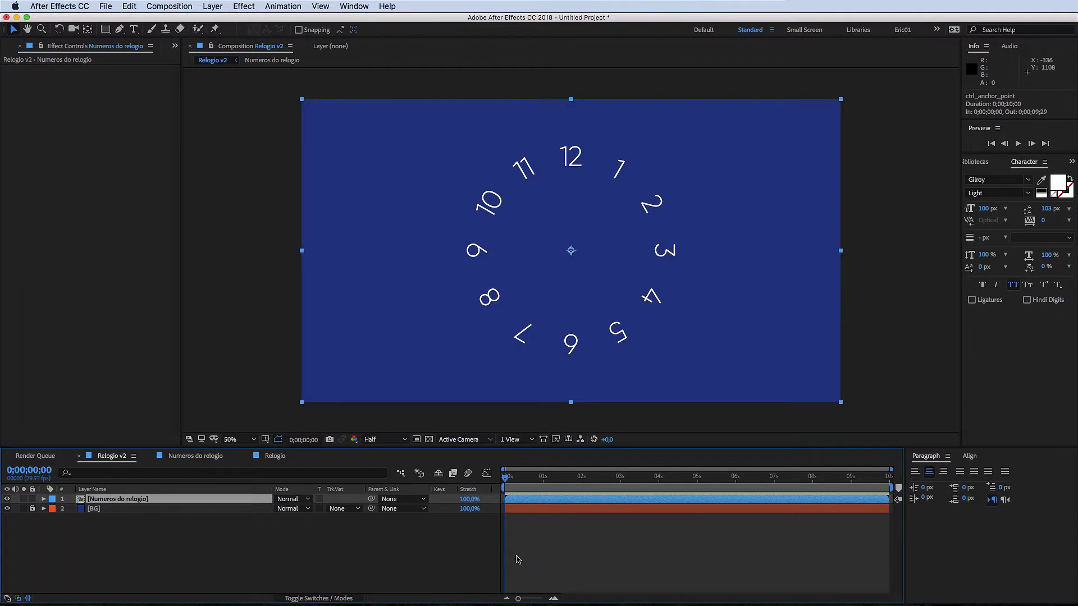
left_click(517, 560)
left_click(159, 503)
left_click(225, 553)
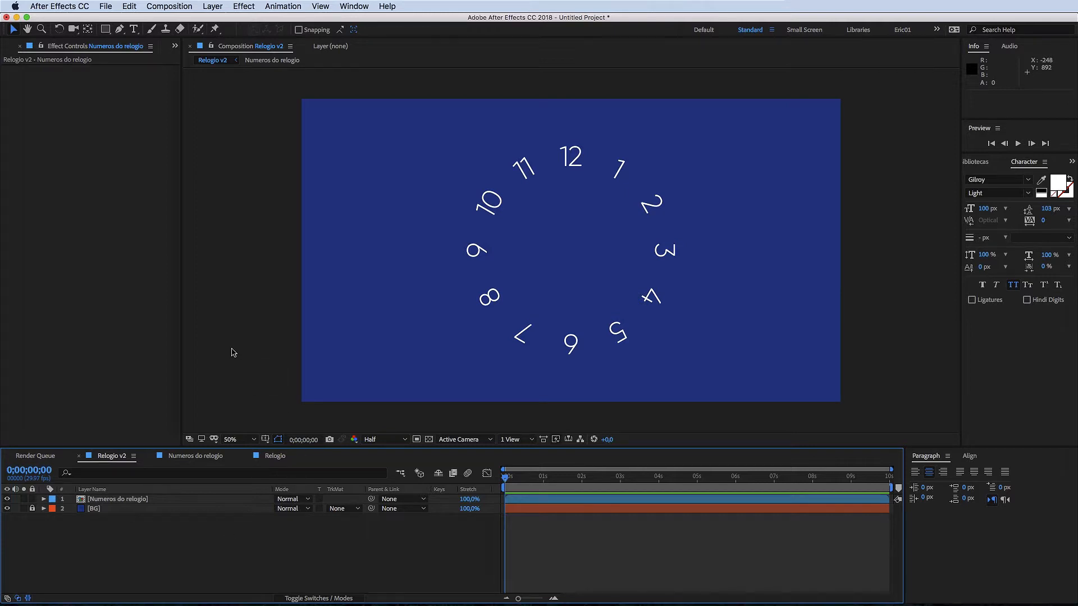
key("super+r")
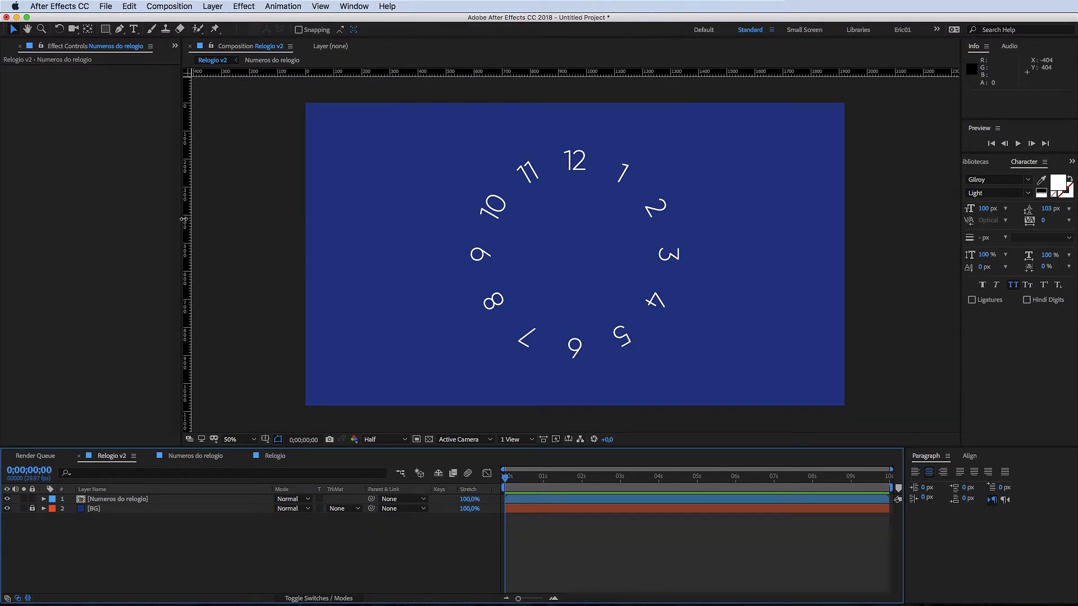
Step: Place a vertical guide at about 894 px inside the clock ring and set the Pen tool's fill to None
left_click_drag(187, 219, 556, 253)
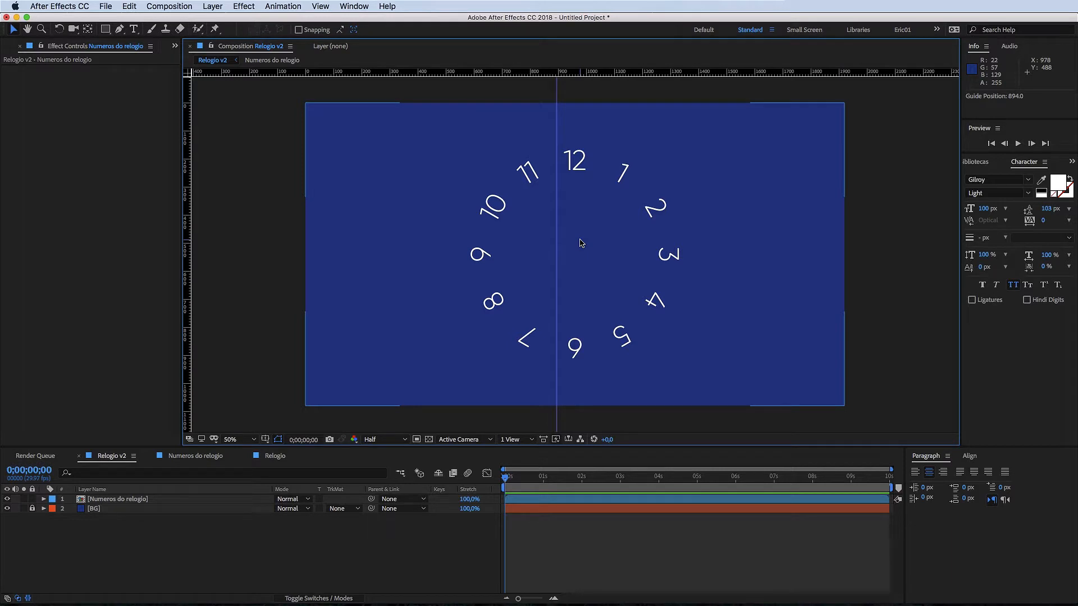
key("g")
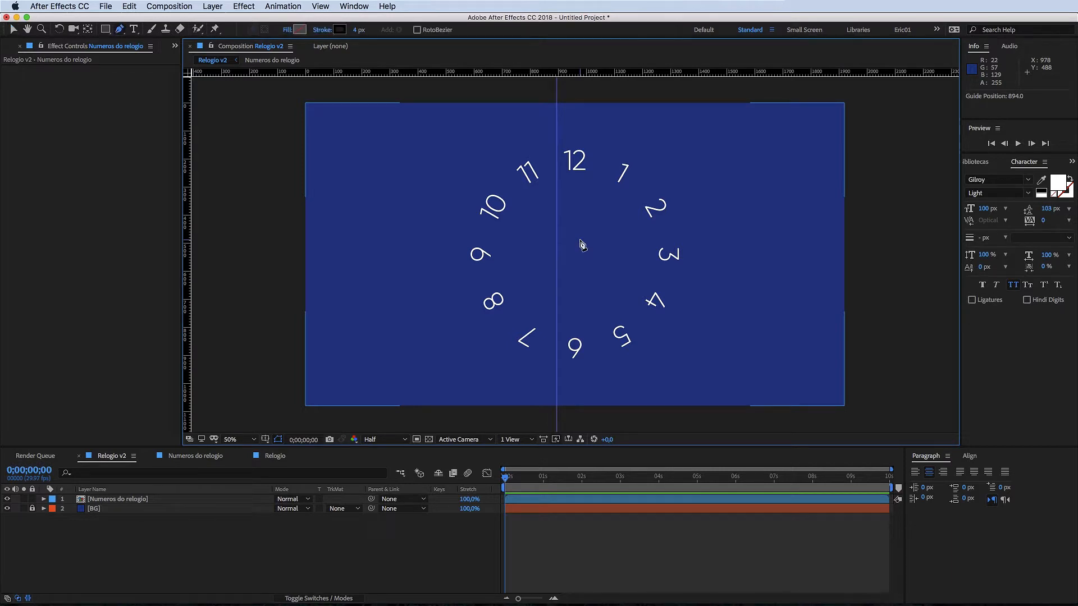
left_click(286, 31)
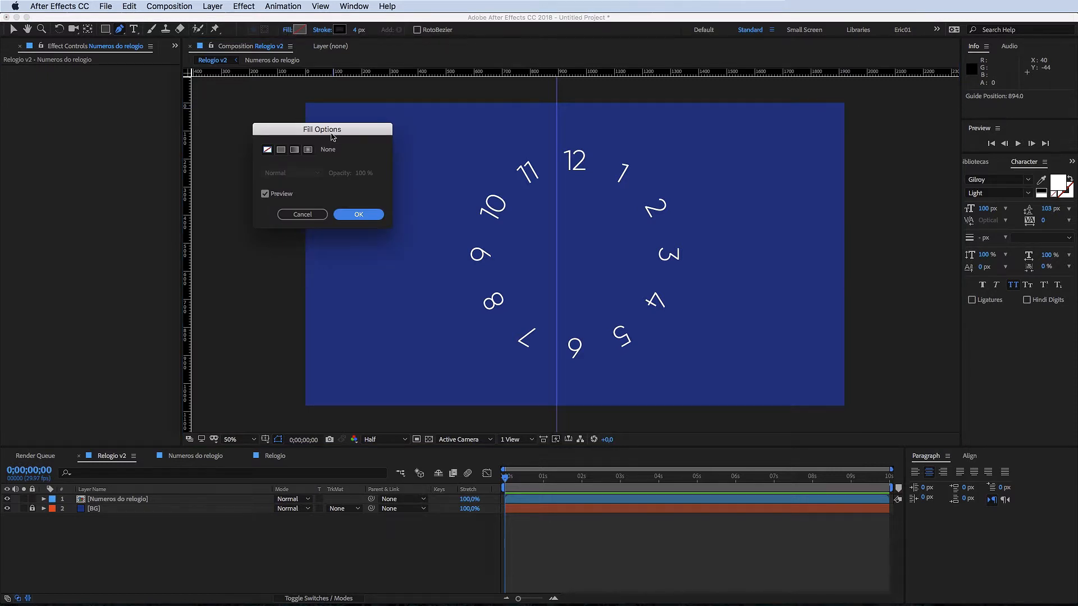
left_click_drag(333, 136, 366, 135)
left_click(301, 150)
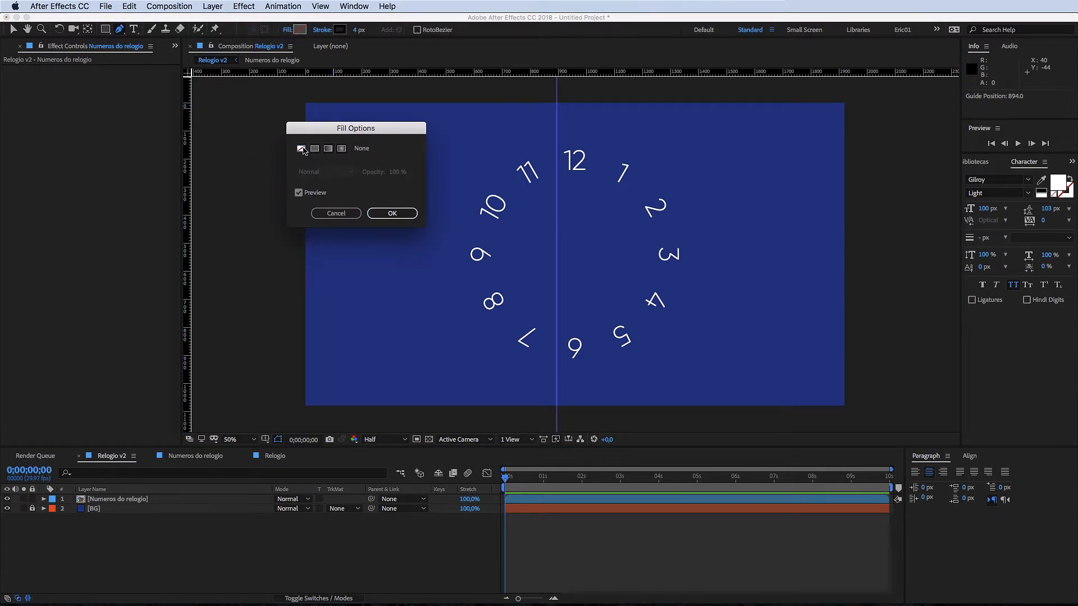
left_click(402, 214)
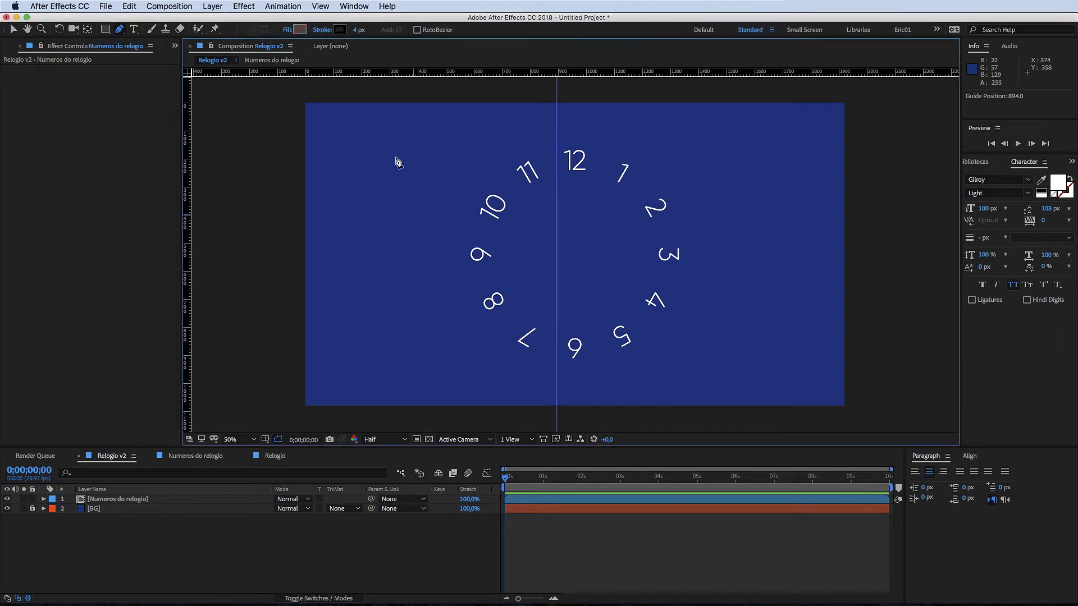
Step: Set the Pen tool's stroke to white (FFFFFF) with a width of 5 px
left_click(340, 29)
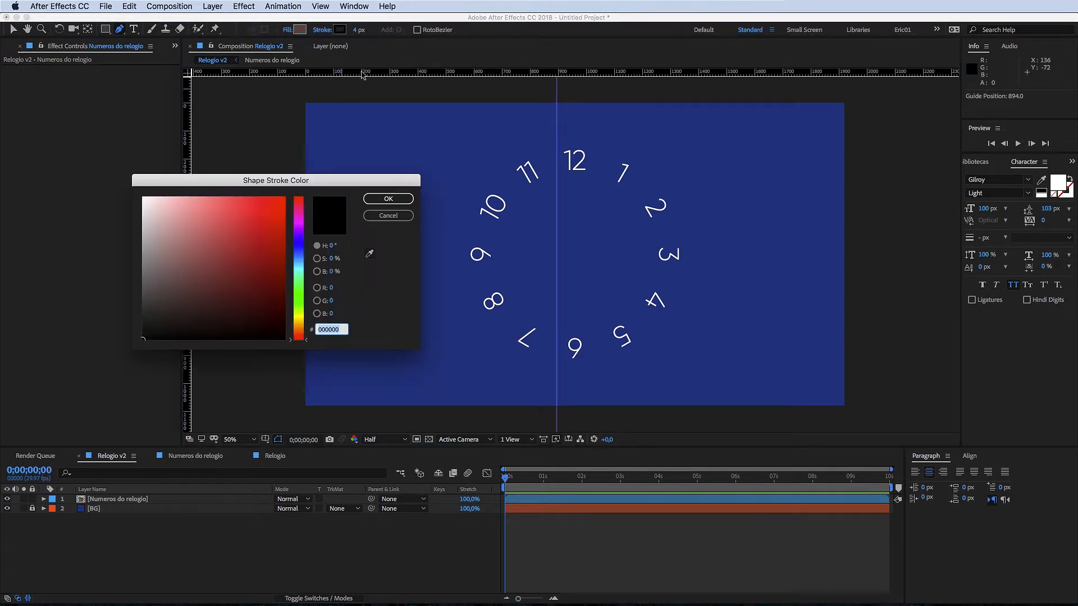
left_click_drag(196, 252, 95, 168)
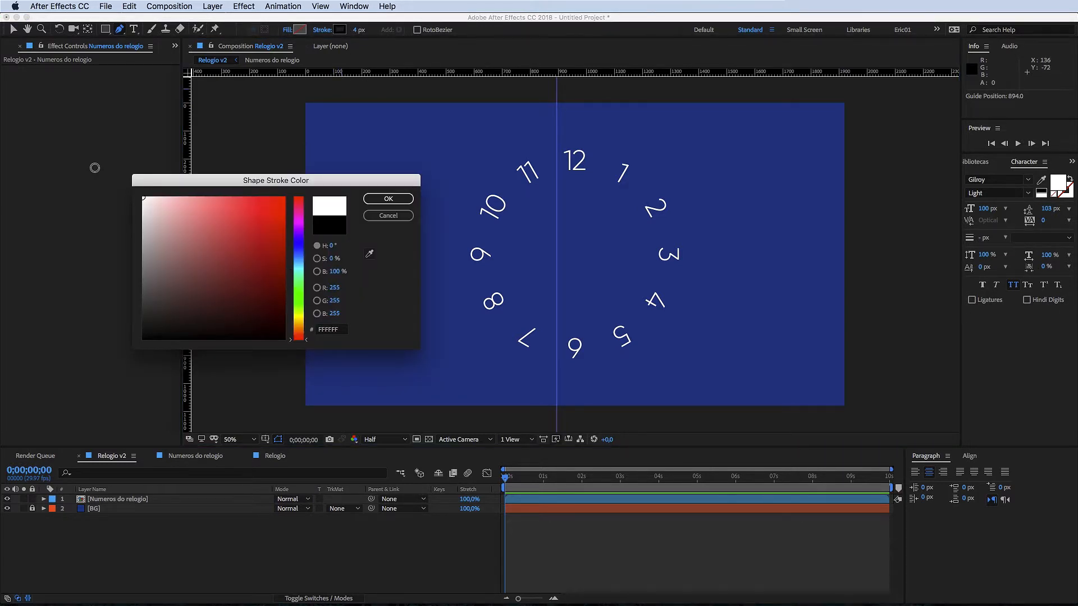
left_click(397, 203)
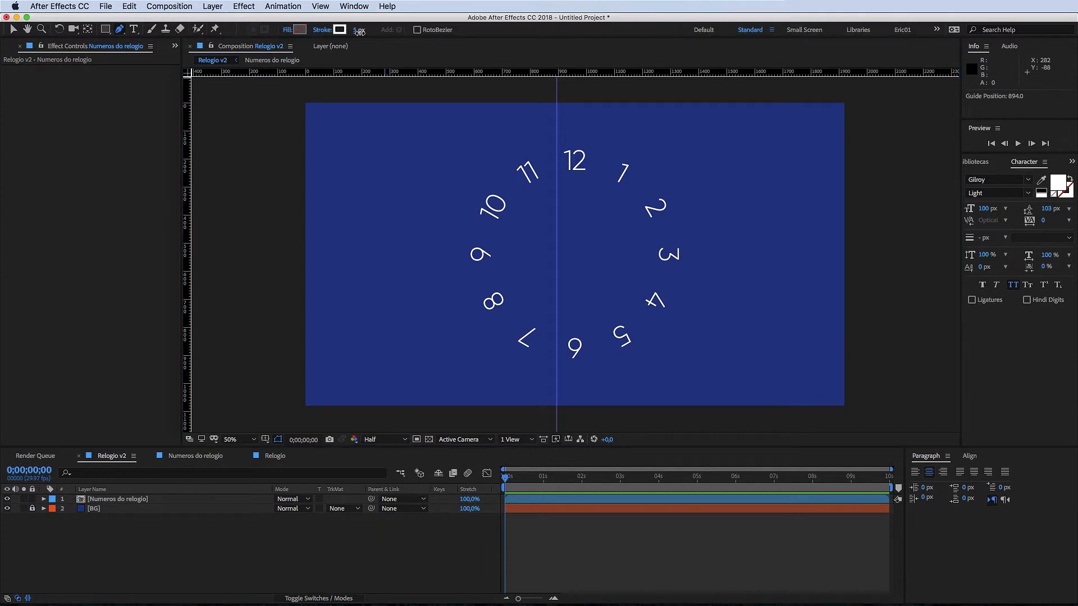
Step: Draw a straight line inside the clock ring and align both of its endpoints with the vertical guide
left_click(606, 274)
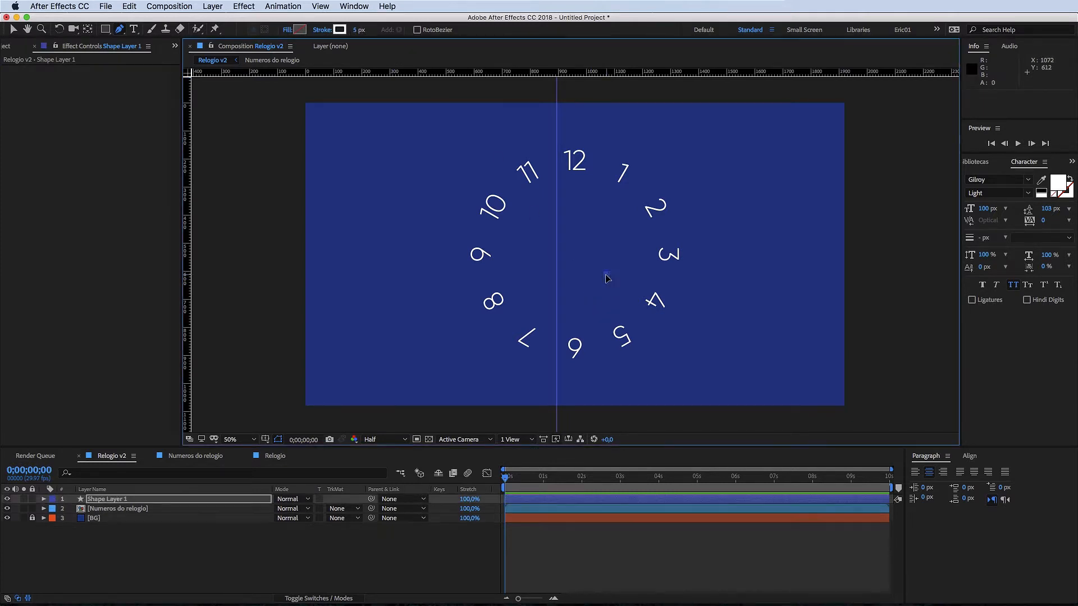
left_click(602, 199)
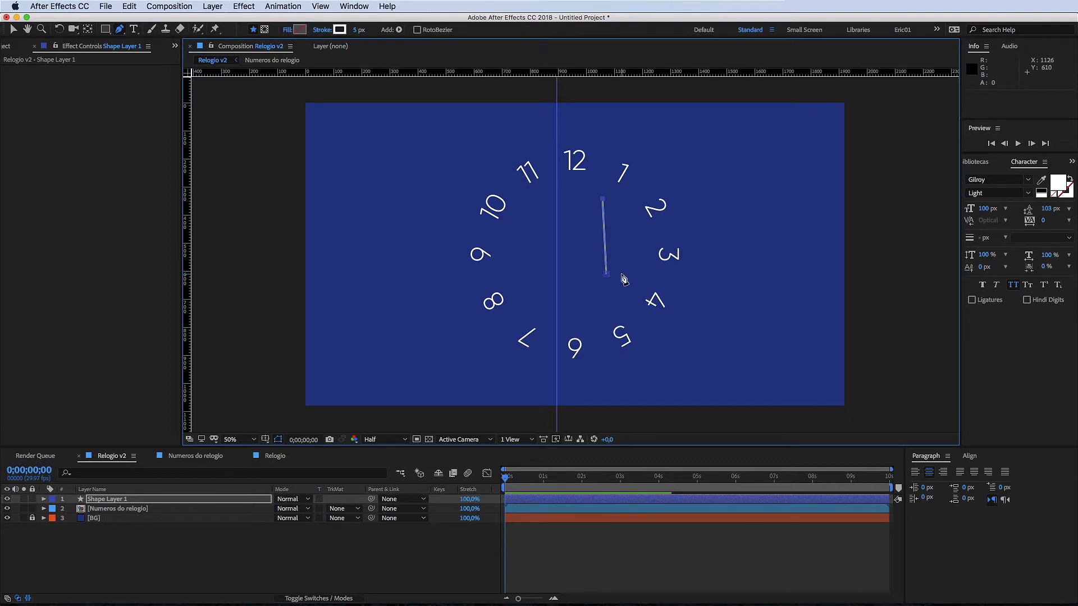
key("v")
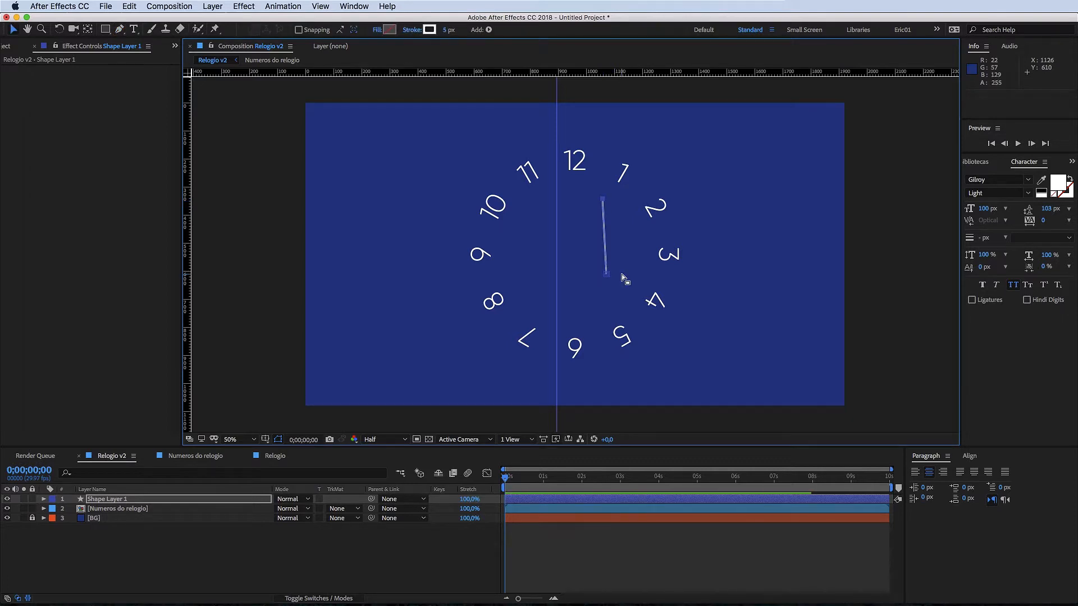
left_click(607, 275)
left_click_drag(606, 275, 570, 269)
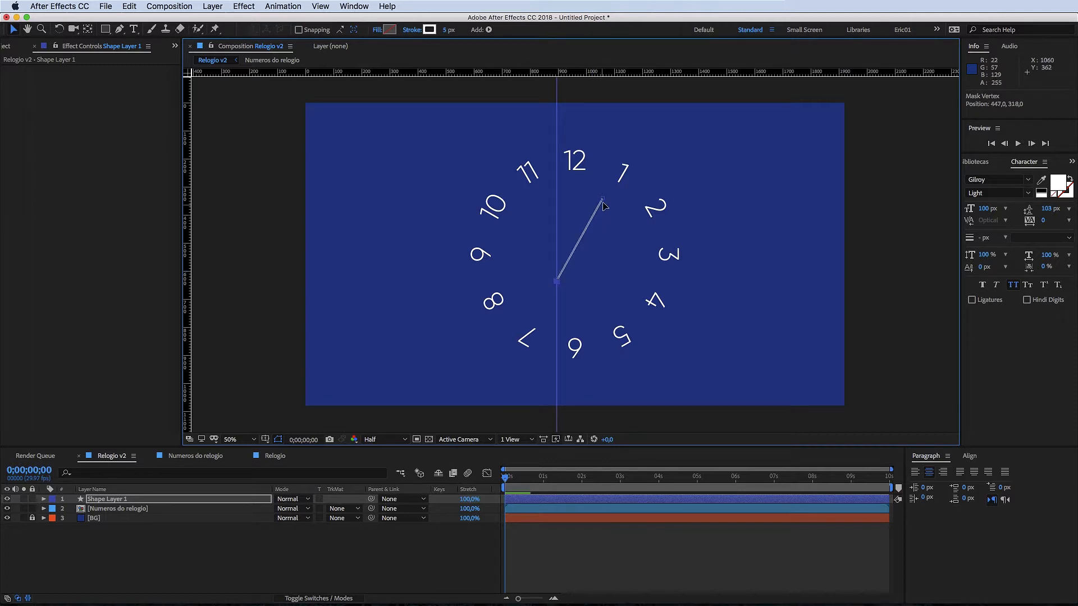
left_click_drag(602, 198, 557, 192)
Step: Remove the vertical guide and set the line's stroke width to 8 px
left_click_drag(555, 312, 160, 289)
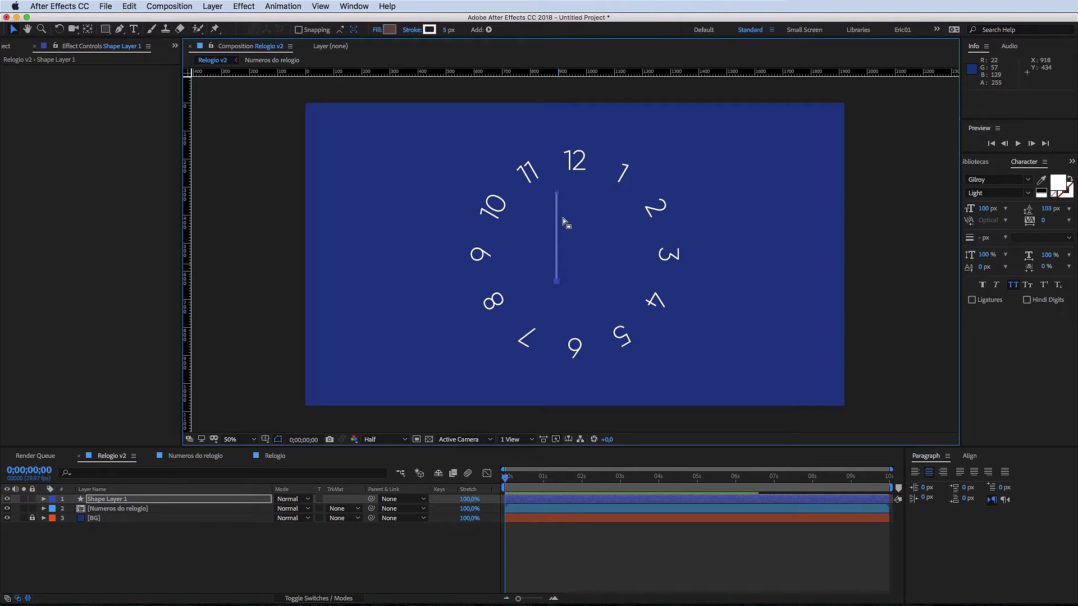
key("Escape")
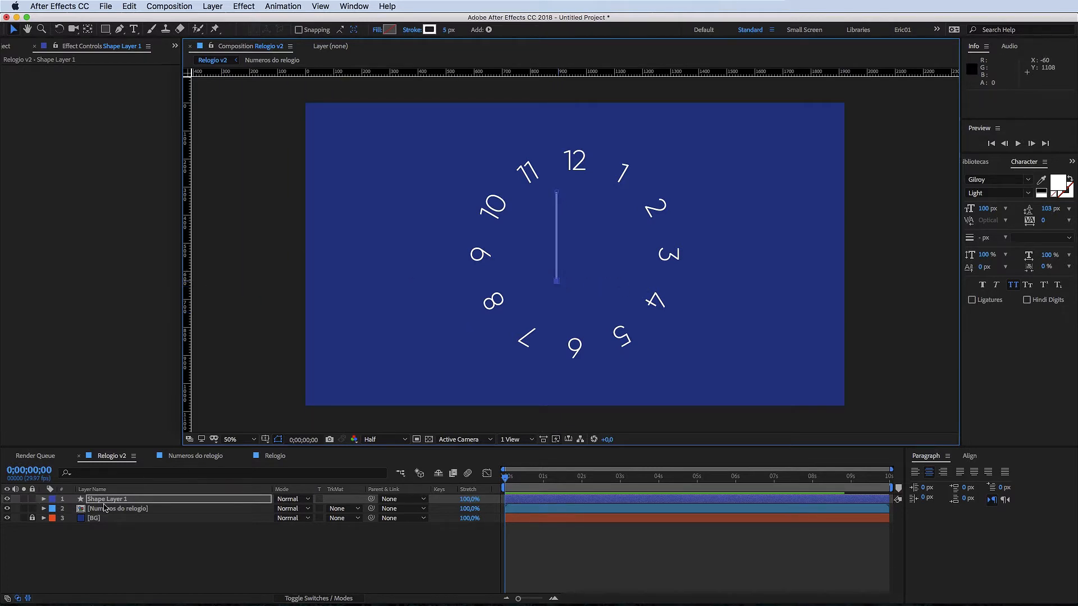
left_click_drag(448, 30, 449, 32)
Step: Move Shape Layer 1's anchor point to the centre of the line's lower end
left_click(211, 499)
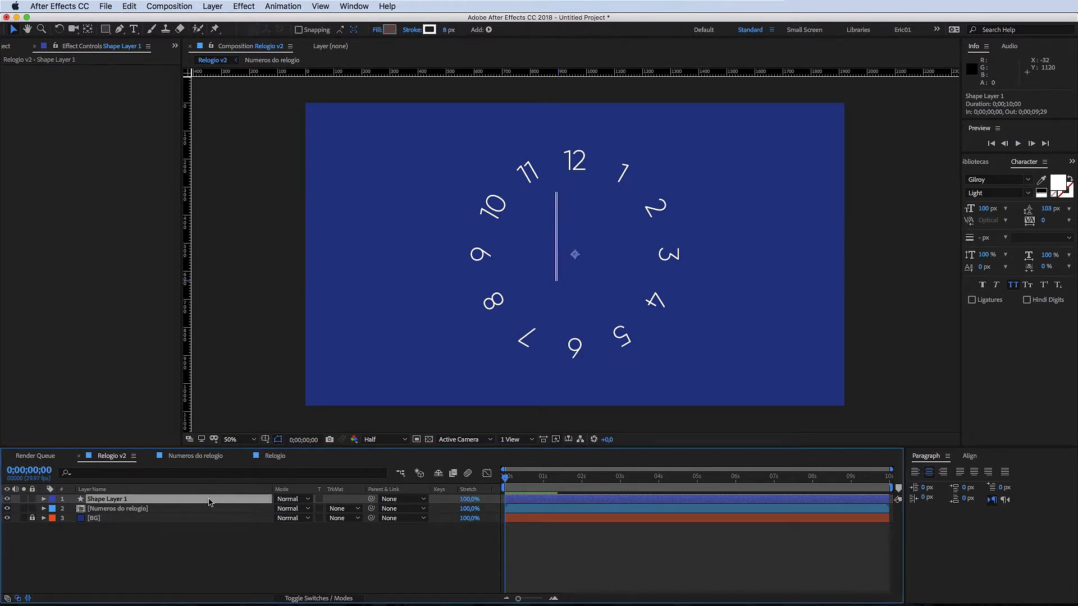
scroll(517, 320, "up", 4)
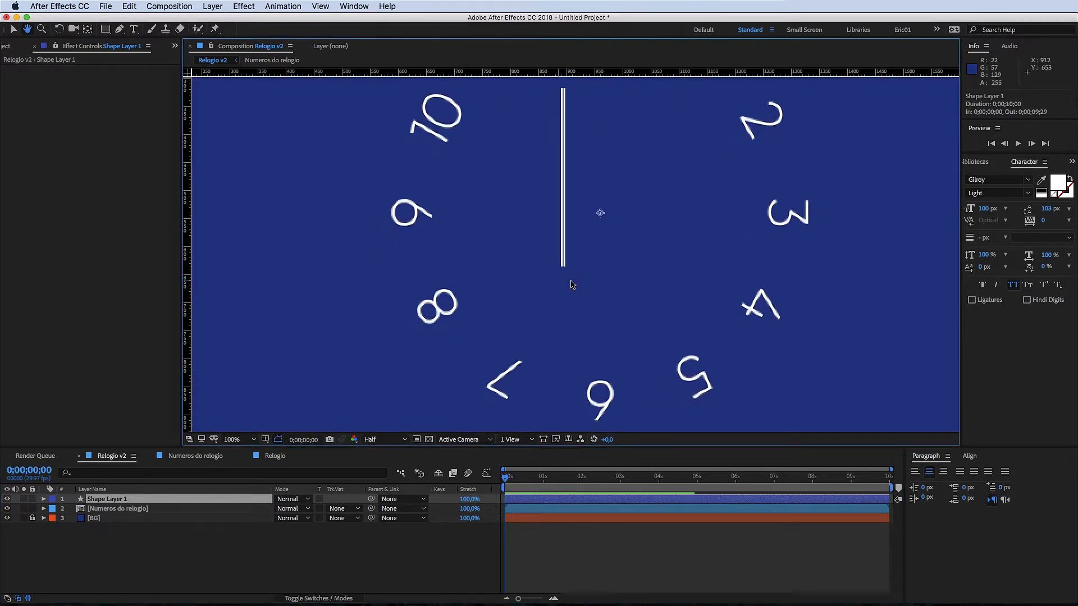
mouse_move(570, 289)
left_mouse_down()
mouse_move(526, 373)
mouse_move(544, 339)
mouse_move(546, 370)
mouse_move(565, 298)
left_mouse_up()
left_click_drag(608, 325, 643, 305)
key("v")
scroll(656, 306, "down", 2)
scroll(657, 306, "right", 1)
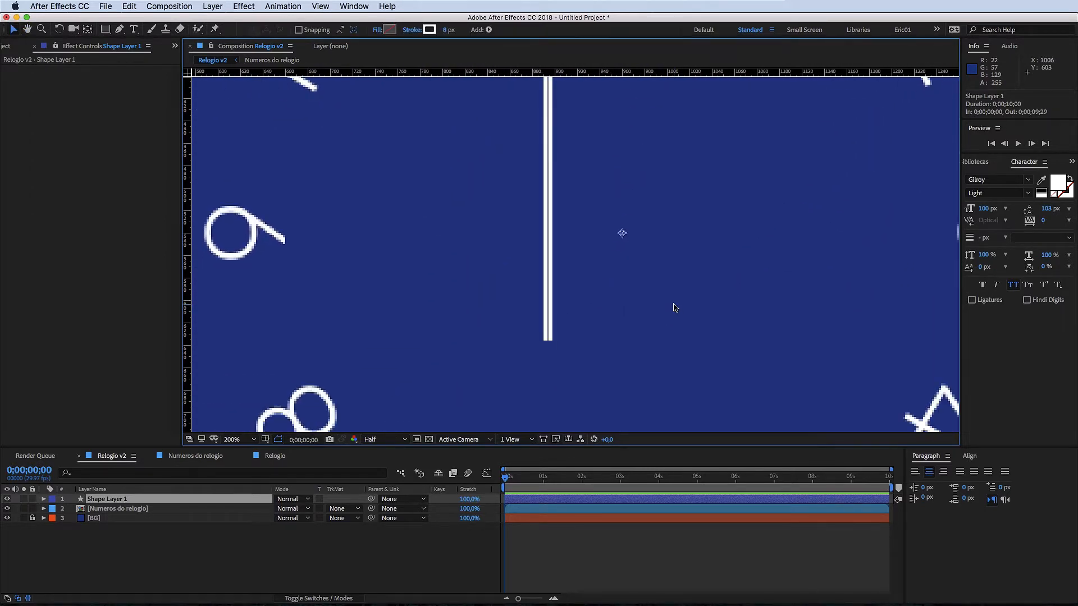
scroll(680, 292, "up", 2)
scroll(679, 292, "left", 1)
scroll(700, 298, "down", 1)
key("h")
mouse_move(632, 241)
left_mouse_down()
mouse_move(619, 273)
mouse_move(623, 264)
mouse_move(587, 258)
mouse_move(633, 221)
mouse_move(603, 267)
mouse_move(602, 301)
mouse_move(611, 279)
left_mouse_up()
key("v")
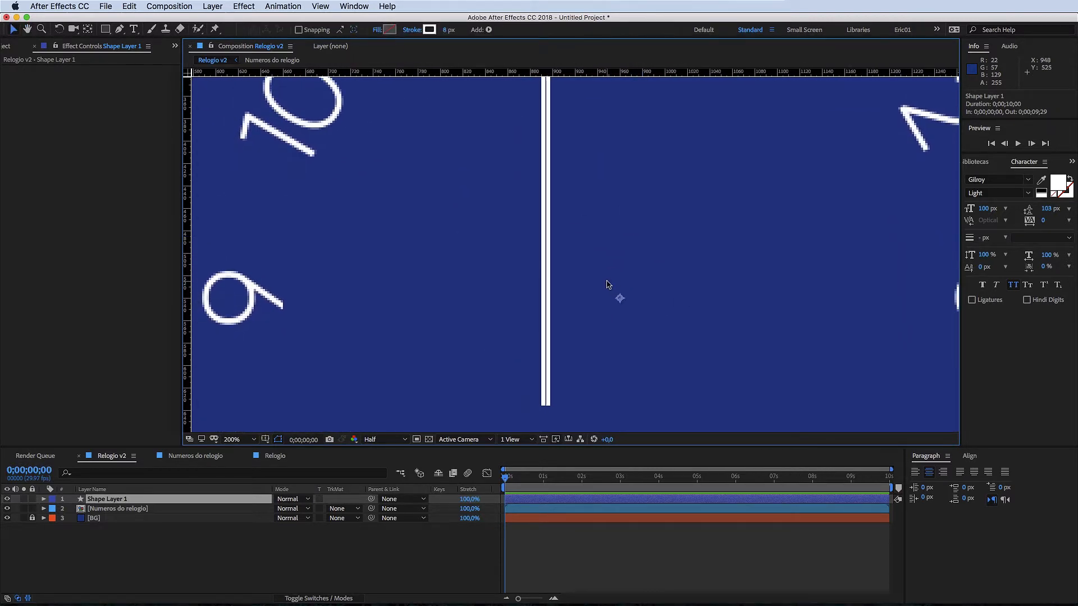
key("y")
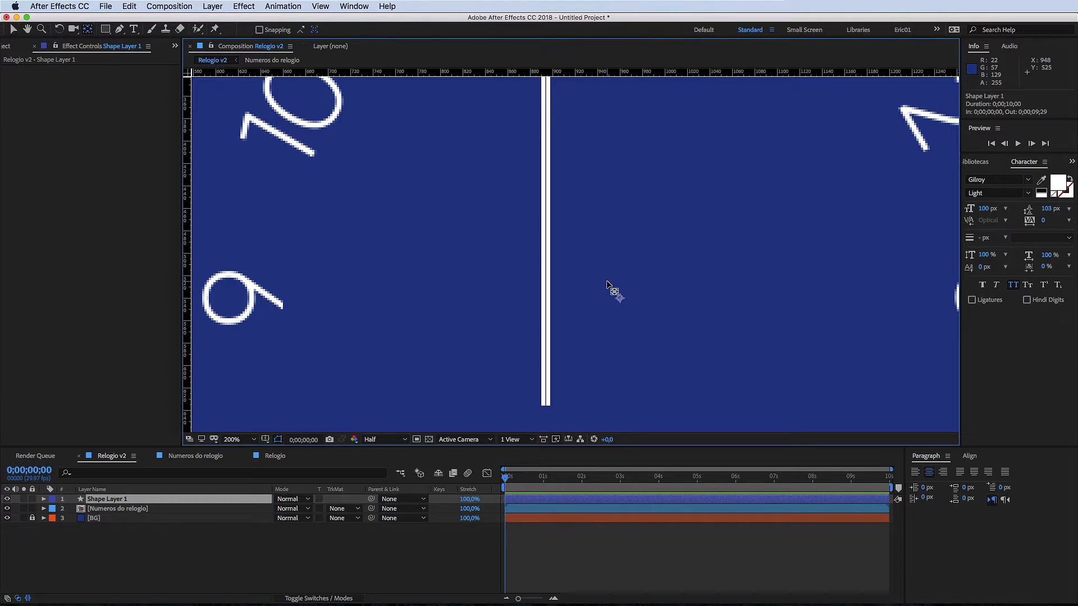
scroll(610, 275, "down", 3)
left_click_drag(631, 240, 557, 348)
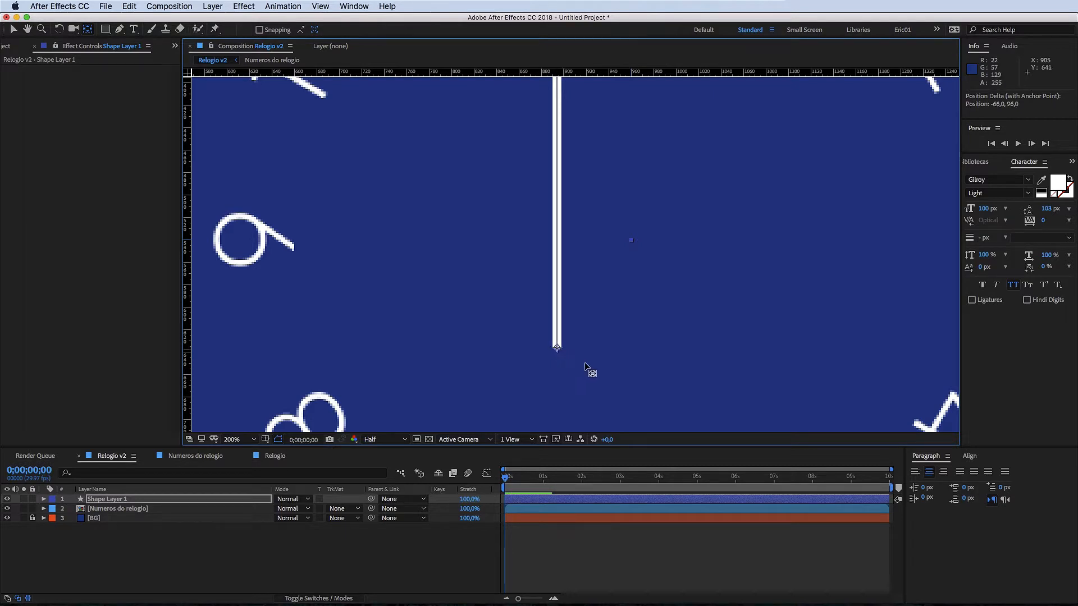
Step: Center Shape Layer 1 in the composition so that its anchor point sits at the middle of the clock
key("comma")
scroll(629, 236, "right", 1)
scroll(629, 236, "up", 1)
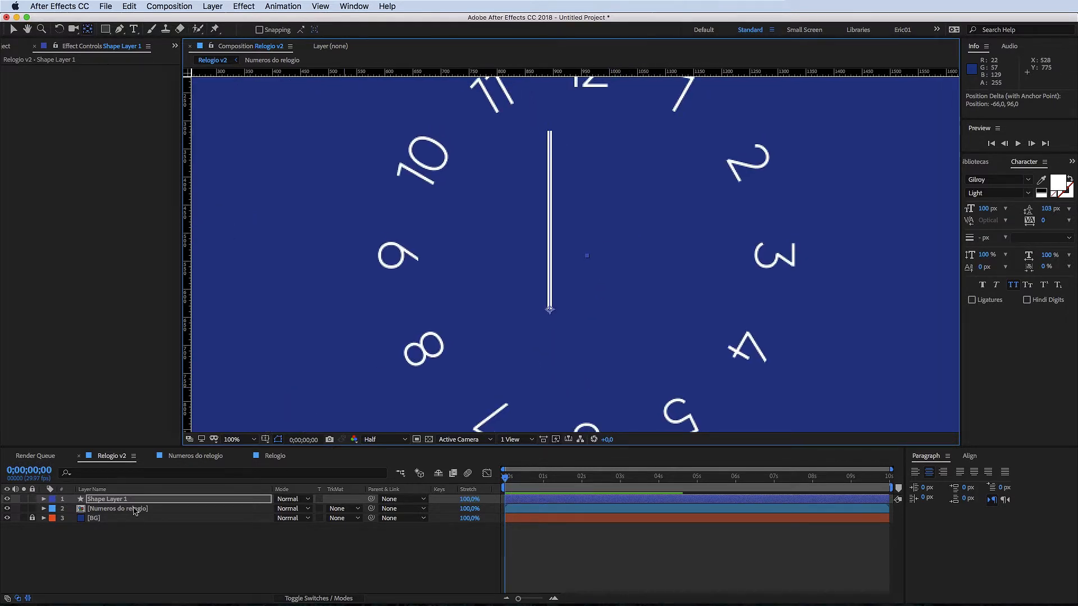
key("super+Home")
left_click_drag(577, 270, 562, 362)
Step: Shorten the line on Shape Layer 1 by setting its Scale to 100% horizontally and 49% vertically
left_click(164, 504)
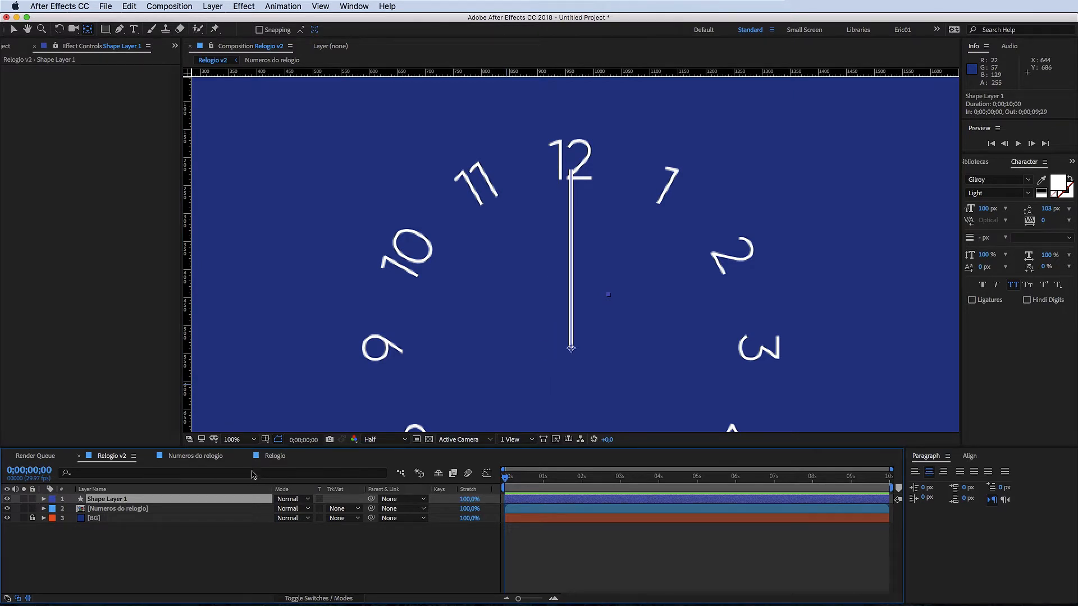
key("s")
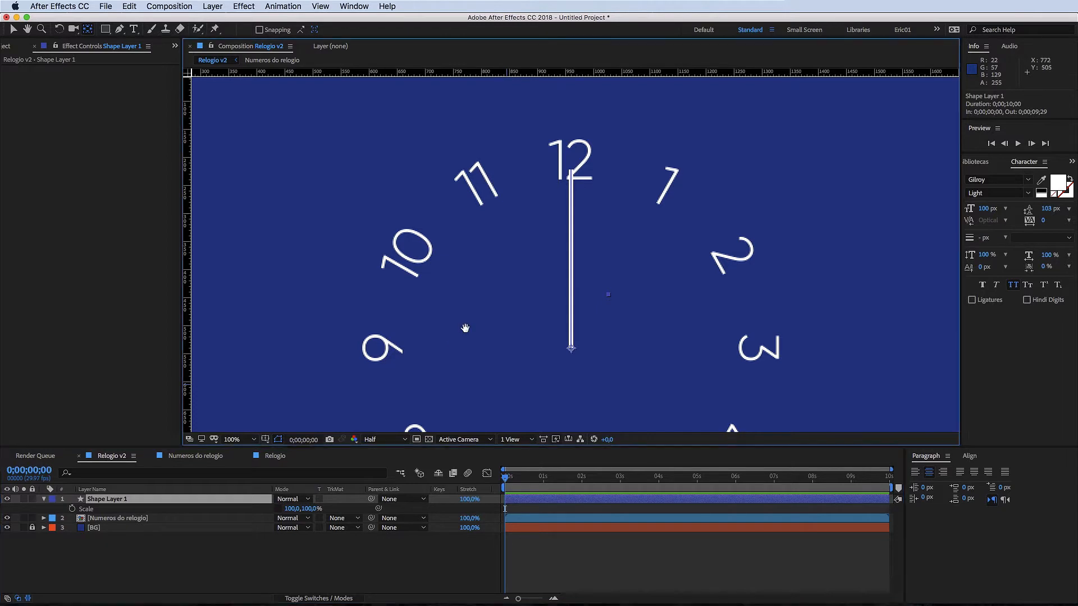
scroll(469, 336, "right", 3)
left_click_drag(309, 508, 286, 511)
Step: Rename Shape Layer 1 as "horas"
left_click(230, 499)
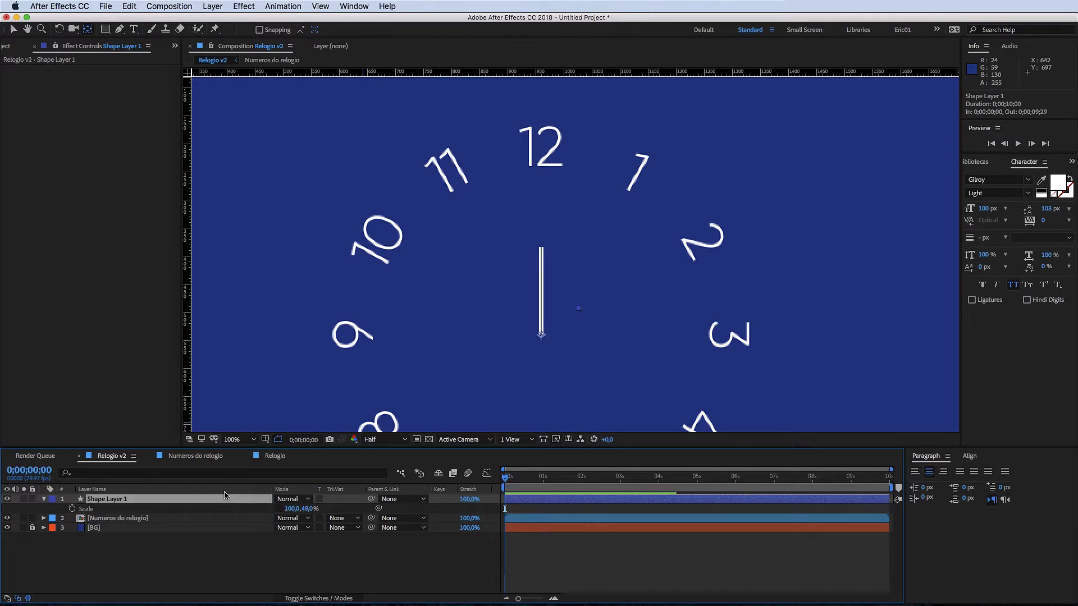
key("Return")
type("horas")
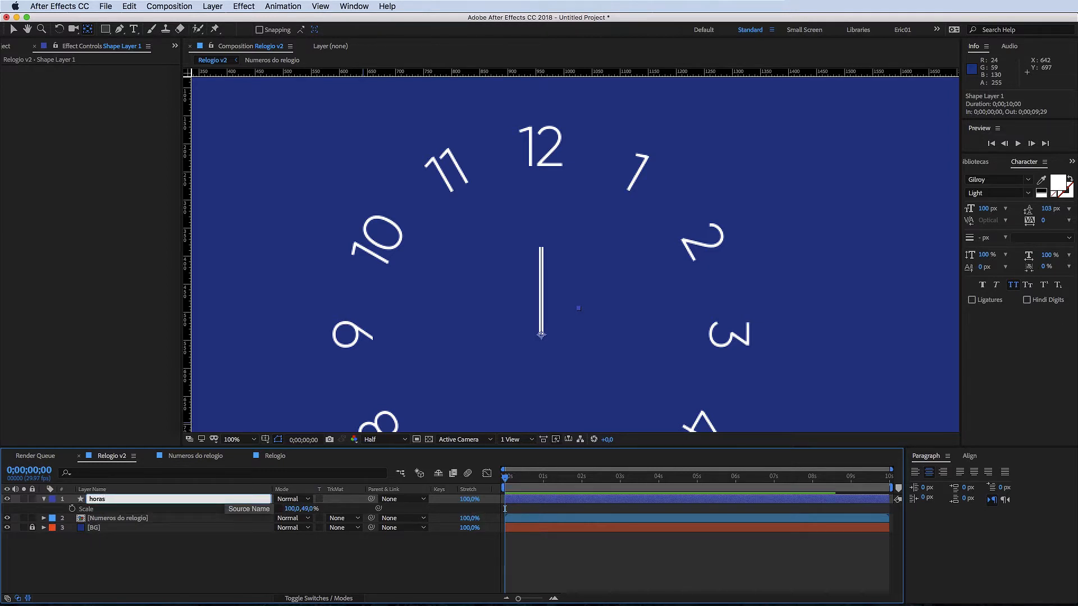
key("Return")
left_click(219, 490)
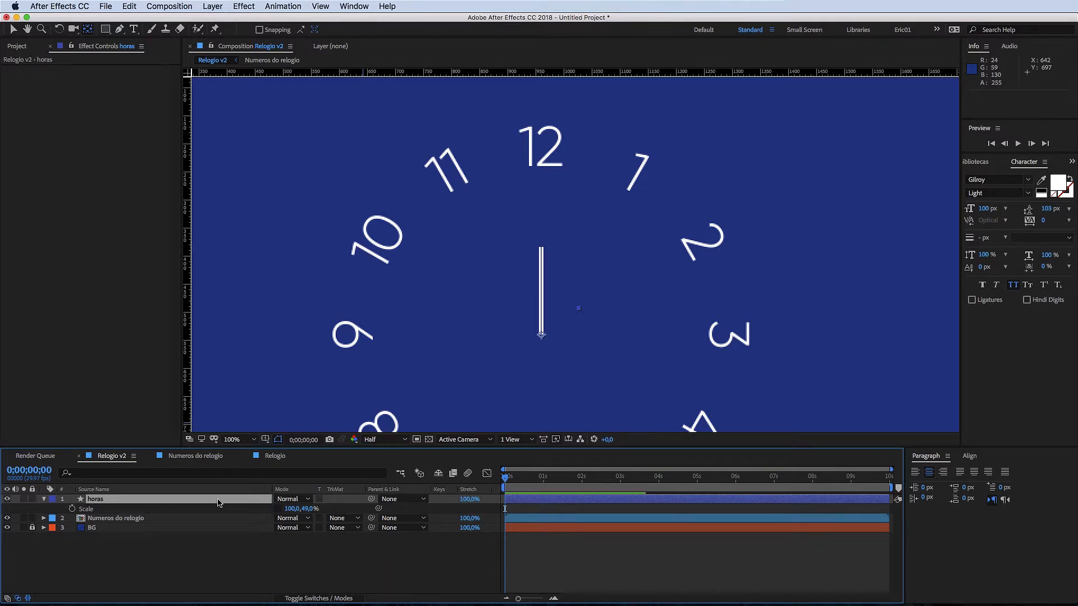
Step: Duplicate the horas layer and rename the copy as "minutos"
key("super+d")
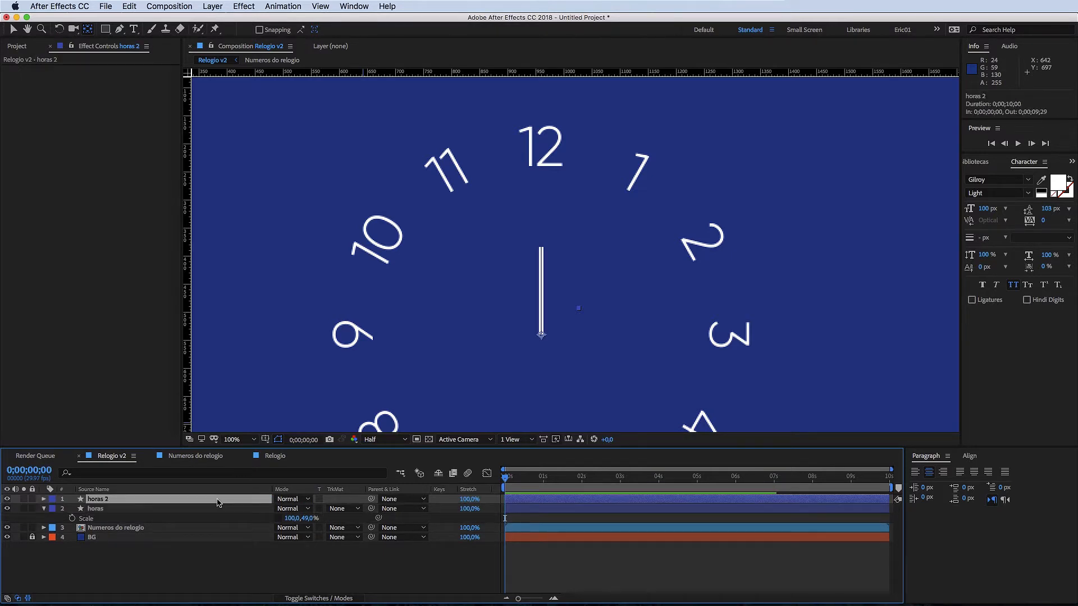
key("Return")
type("minutos")
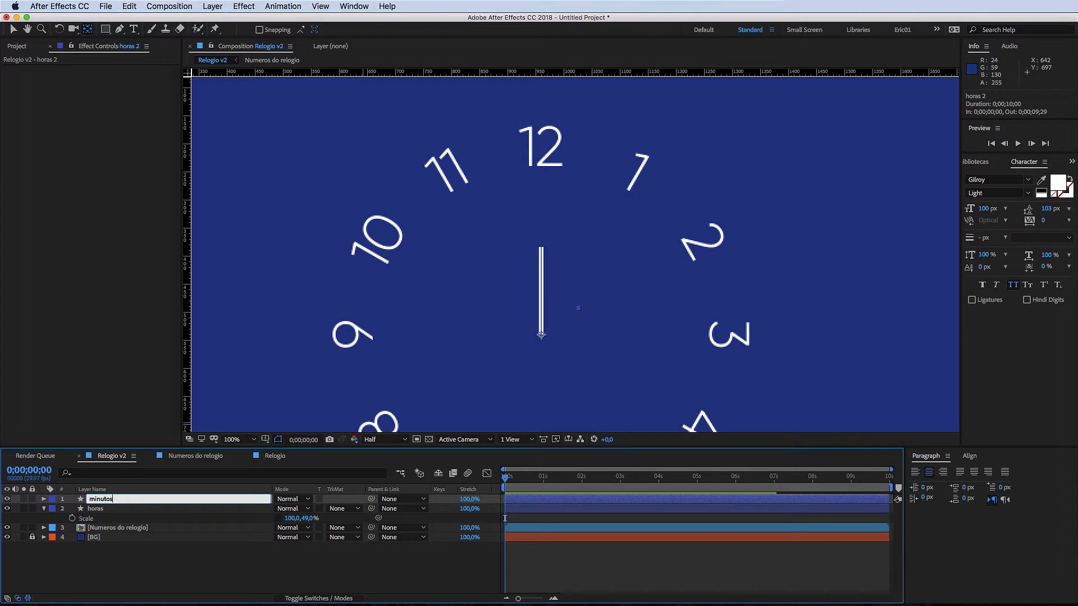
key("Return")
Step: Set the minutos layer's vertical Scale to 83% and change its label colour to Amarelo
key("s")
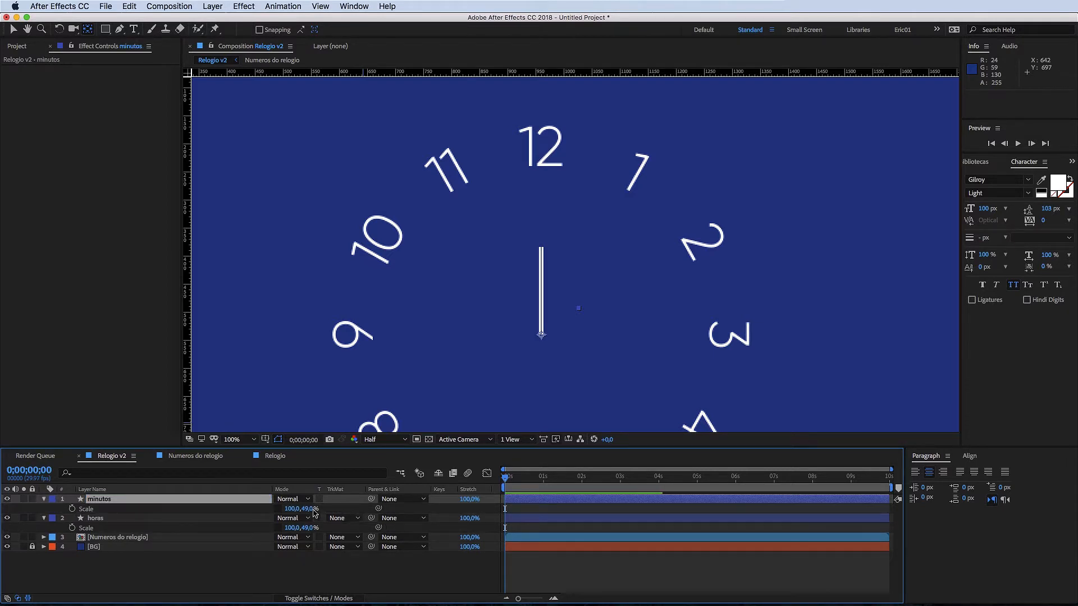
left_click_drag(308, 509, 330, 509)
left_click(52, 499)
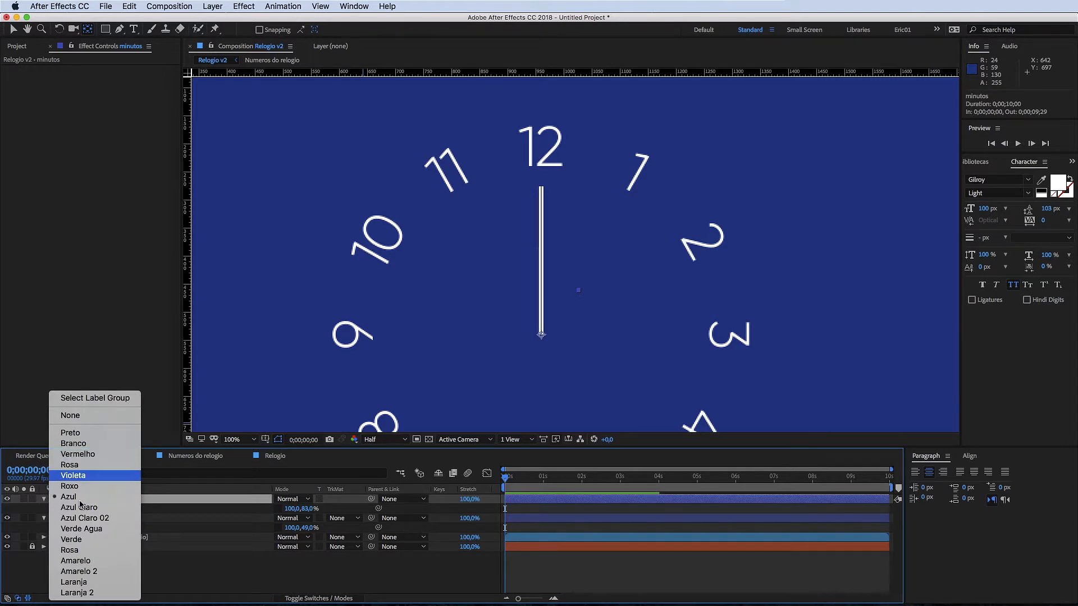
left_click(75, 561)
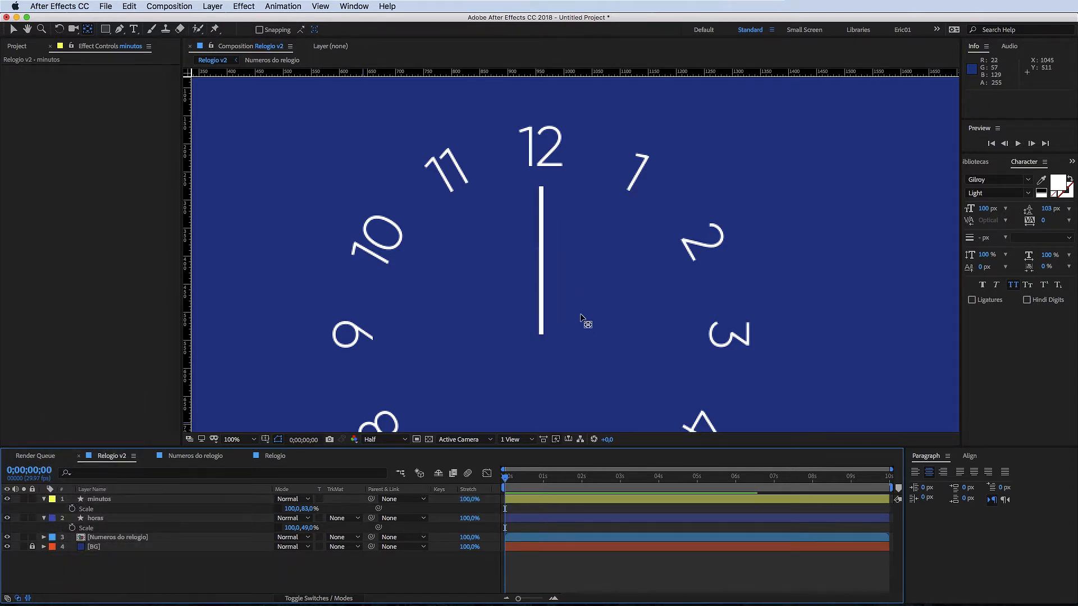
Step: Collapse the Scale properties of the minutos and horas layers, with the whole clock in view
key("comma")
key("v")
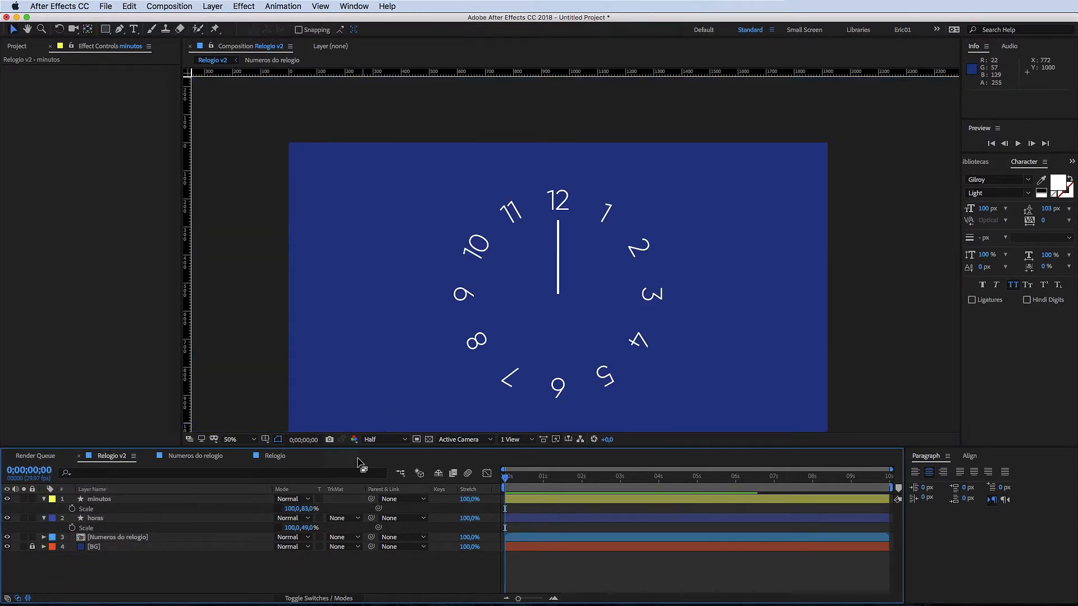
left_click(43, 499)
left_click(43, 508)
left_click_drag(589, 229, 579, 195)
Step: Try rotating the horas layer about its anchor point, undo the rotation and collapse the layer
left_click(153, 509)
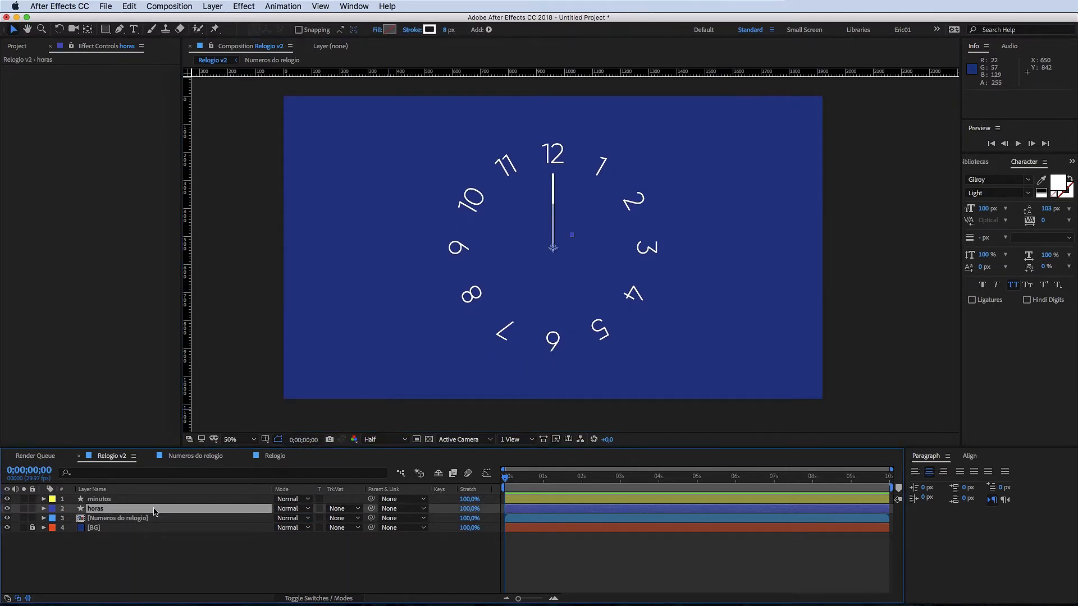
key("r")
left_click_drag(290, 519, 707, 526)
key("super+z")
left_click(387, 578)
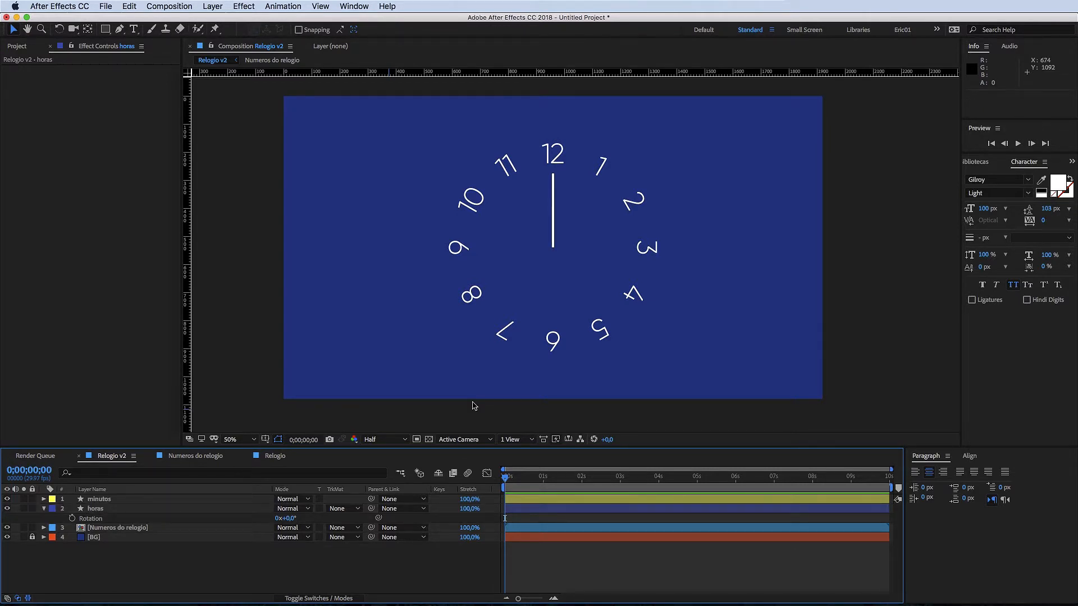
left_click(44, 509)
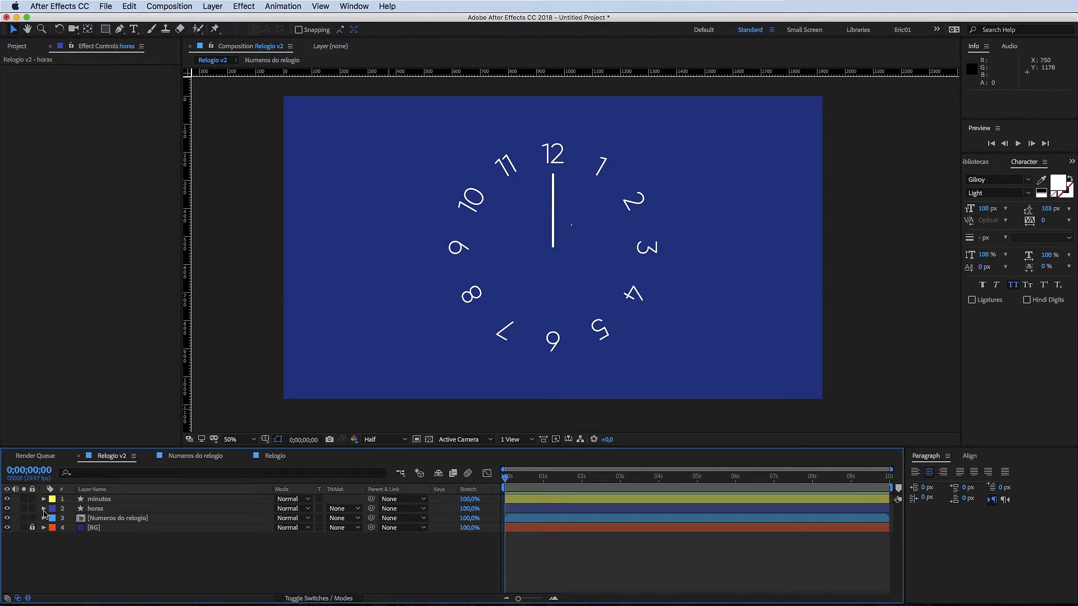
left_click(44, 510)
left_click(52, 509)
key("Escape")
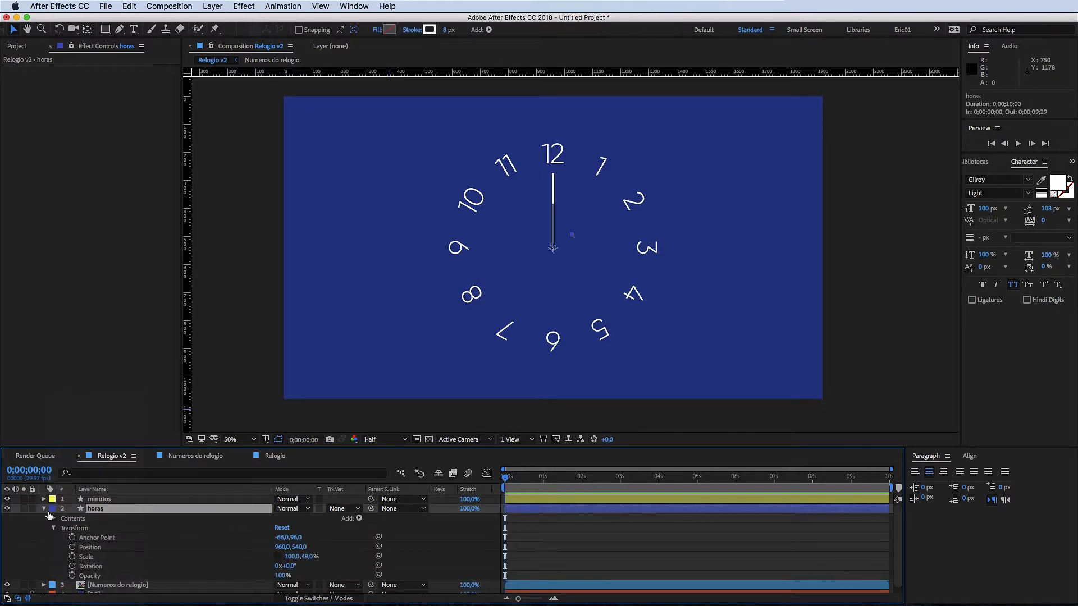
left_click(45, 509)
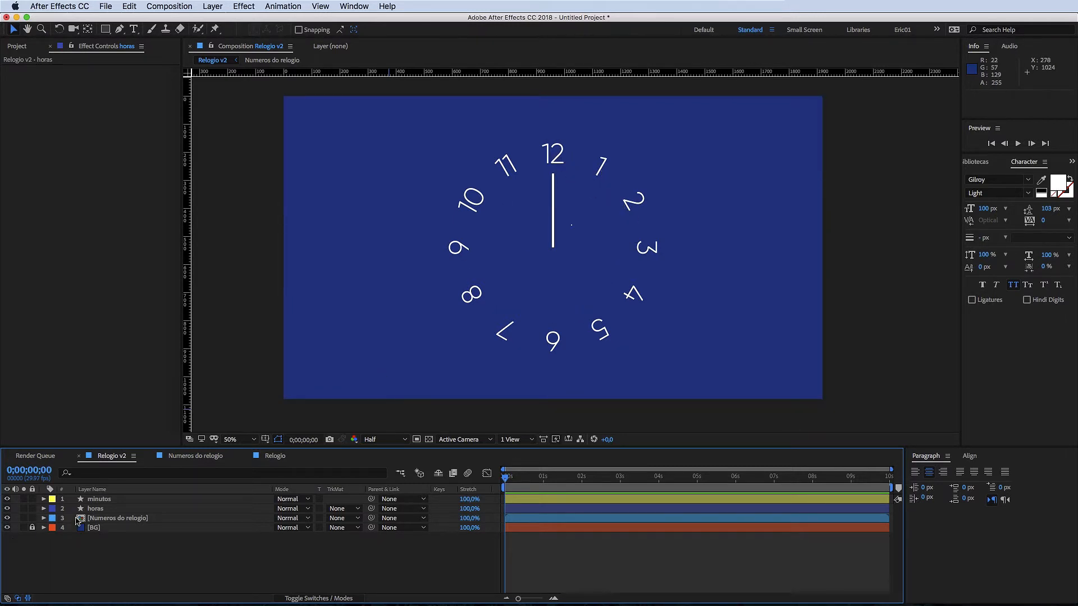
Step: Try turning the horas layer through a full circle with its Rotation property and undo the last rotation change
left_click(106, 509)
key("r")
left_click_drag(287, 518, 312, 520)
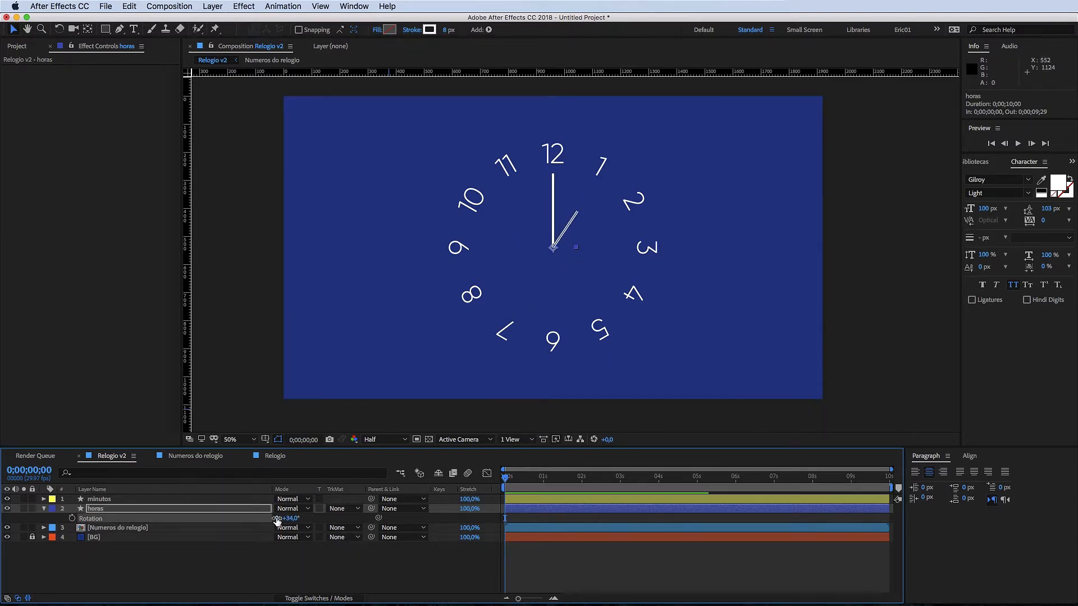
left_click_drag(287, 518, 481, 526)
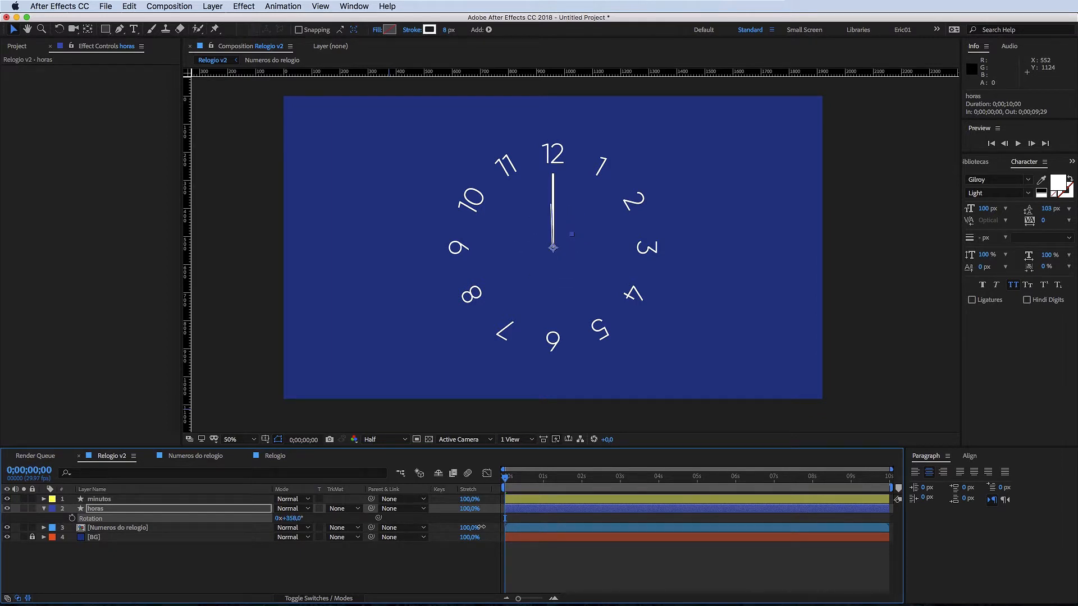
key("super+z")
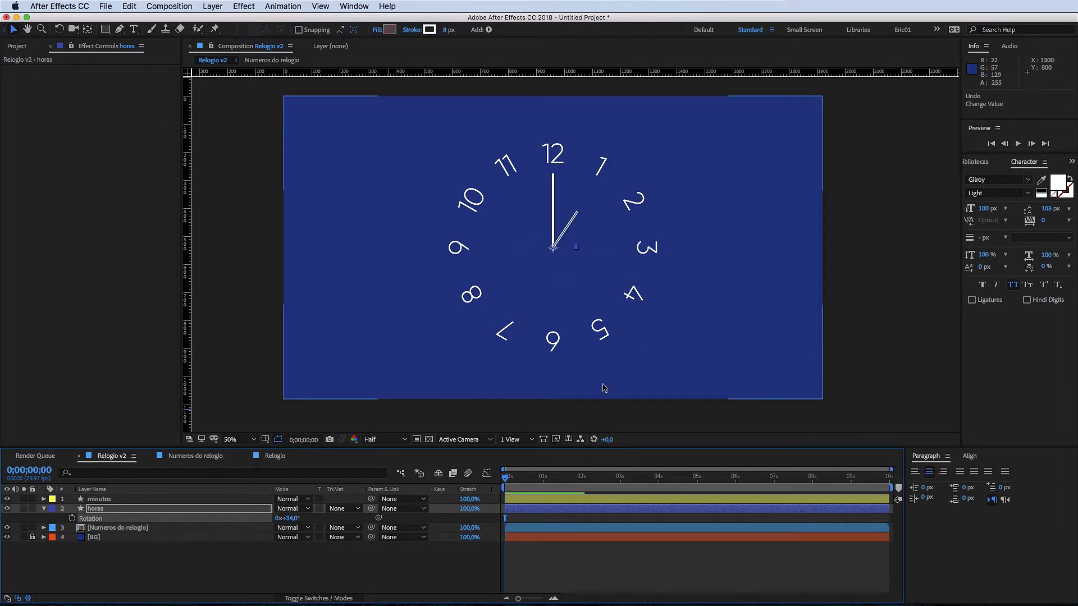
Step: Reset the horas layer's Rotation to 0x+0,0°
left_click_drag(290, 518, 466, 504)
left_click(285, 518)
type("0")
key("Return")
left_click(277, 519)
type("0")
key("Return")
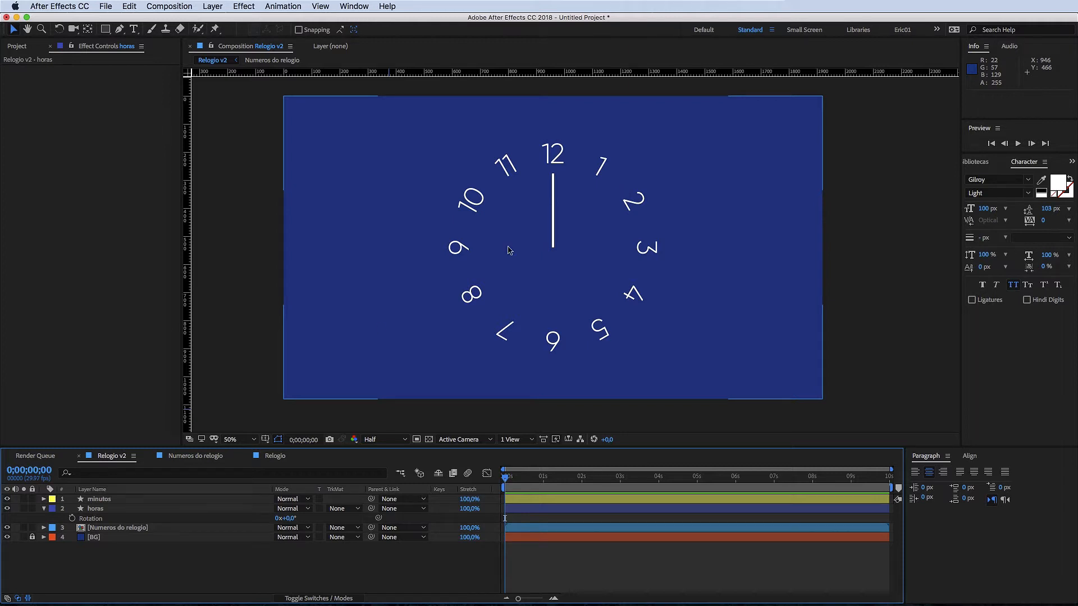
Step: Add the expression "time" to the horas layer's Rotation property
left_click(212, 509)
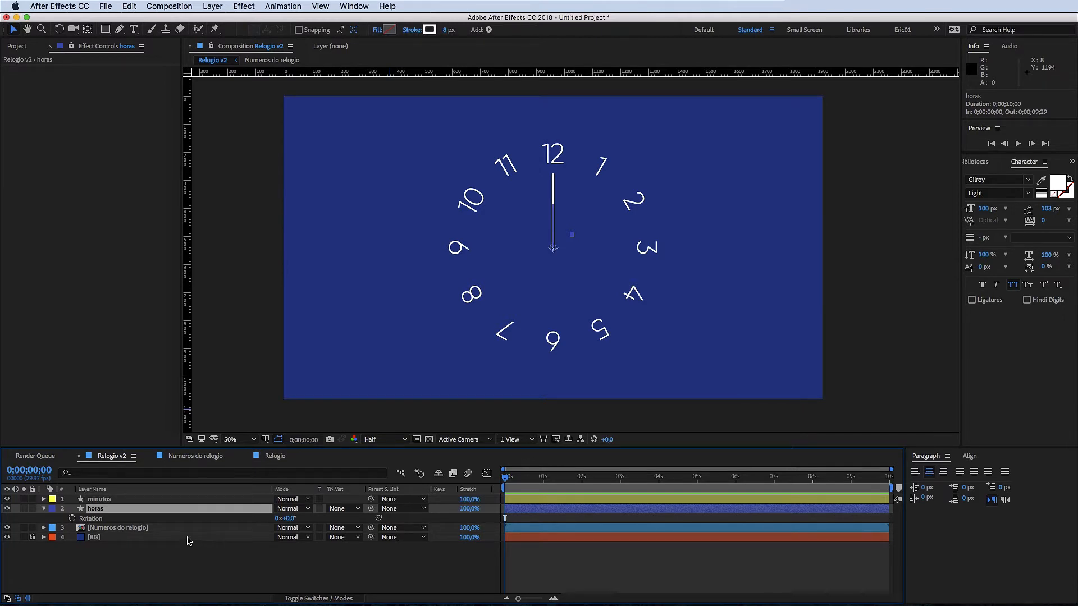
left_click(71, 519, "alt")
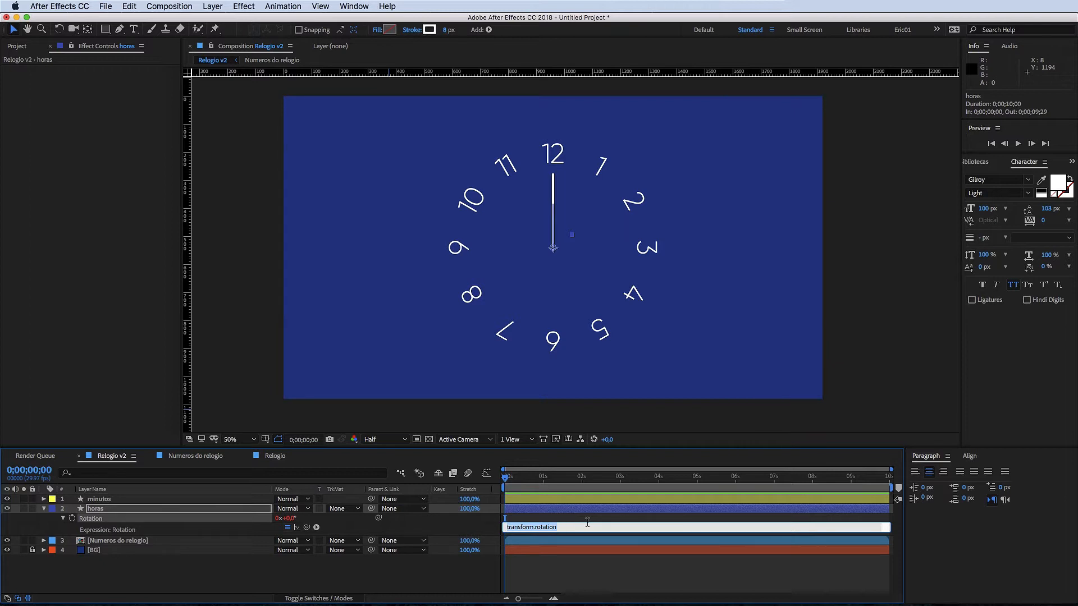
type("time")
left_click(504, 517)
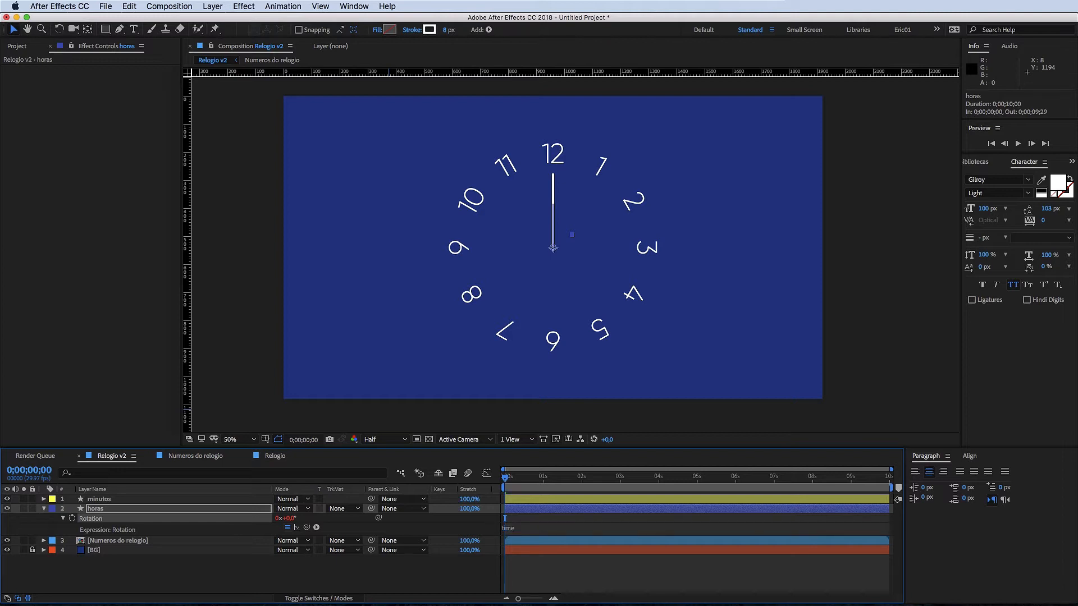
Step: Scrub from the first frame to about 1 second and back to check the horas hand's rotation
left_click(248, 509)
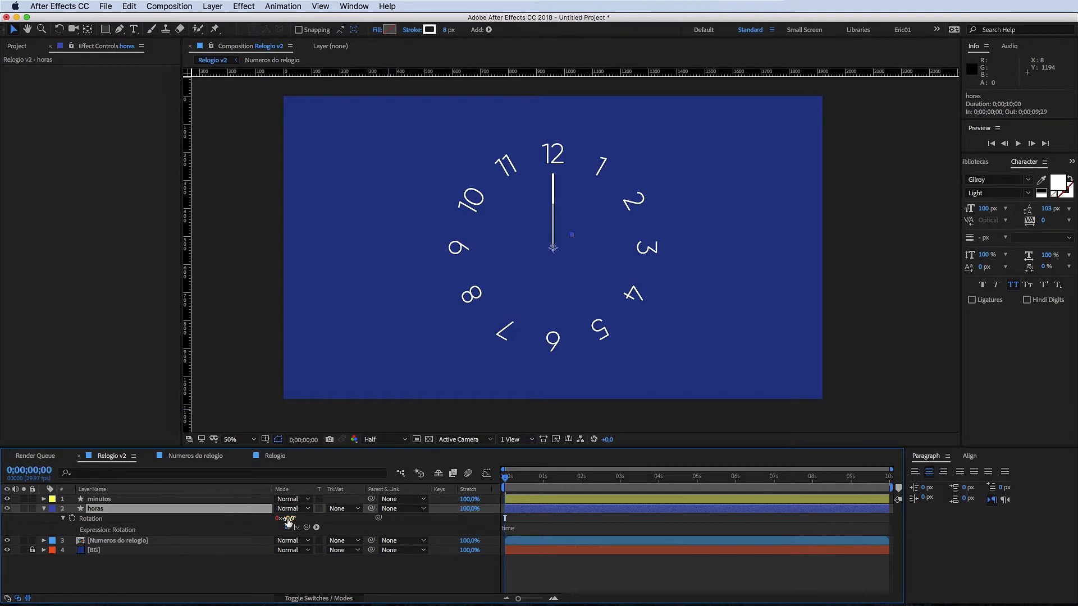
left_click(544, 483)
left_click_drag(25, 473, 22, 474)
left_click_drag(543, 477, 430, 486)
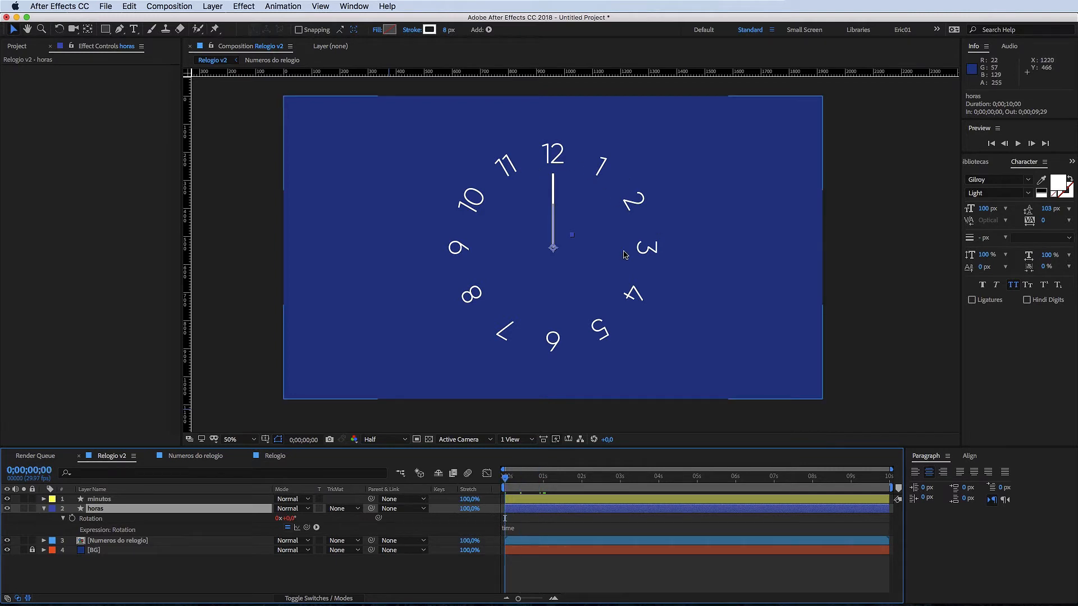
Step: Change the horas Rotation expression to "time*30" and check the hand at 1 second before returning to the first frame
left_click(545, 528)
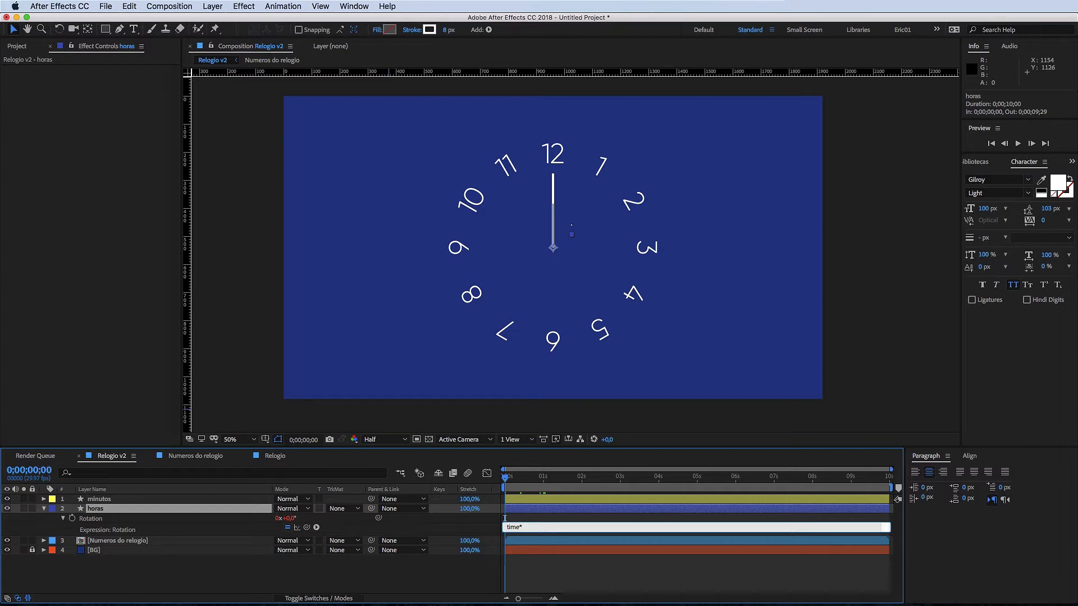
left_click(505, 518)
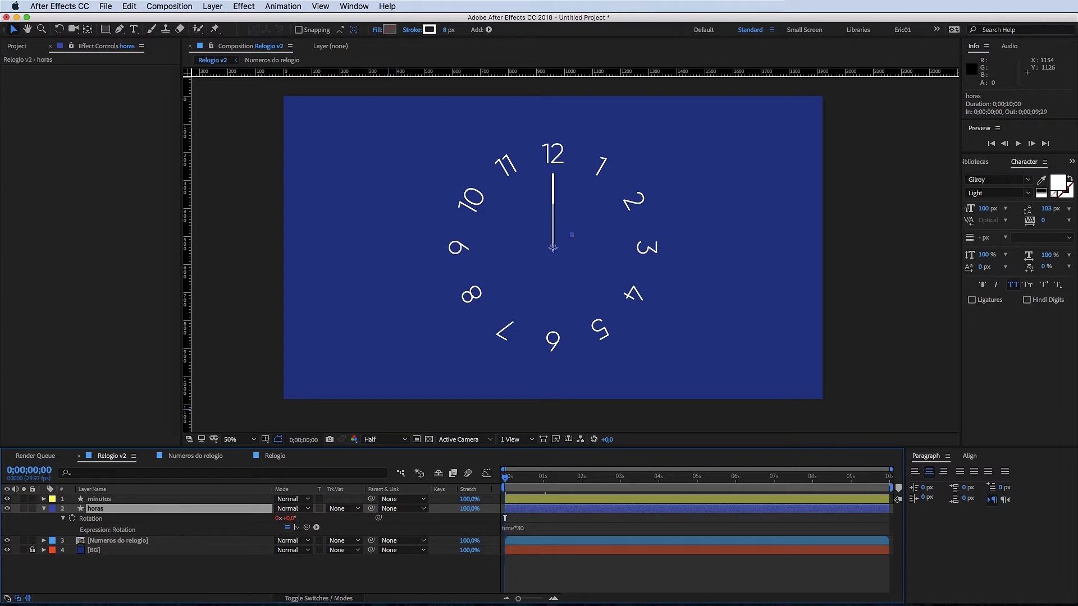
left_click(543, 479)
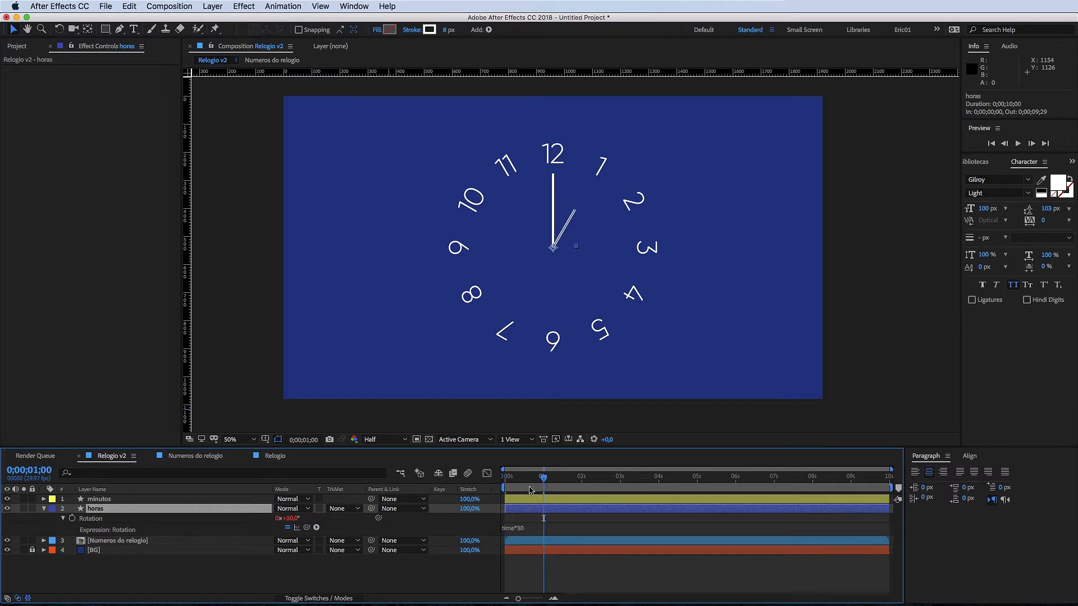
key("Home")
Step: Play back the horas hand's animation and scrub through its first hour of movement
key("space")
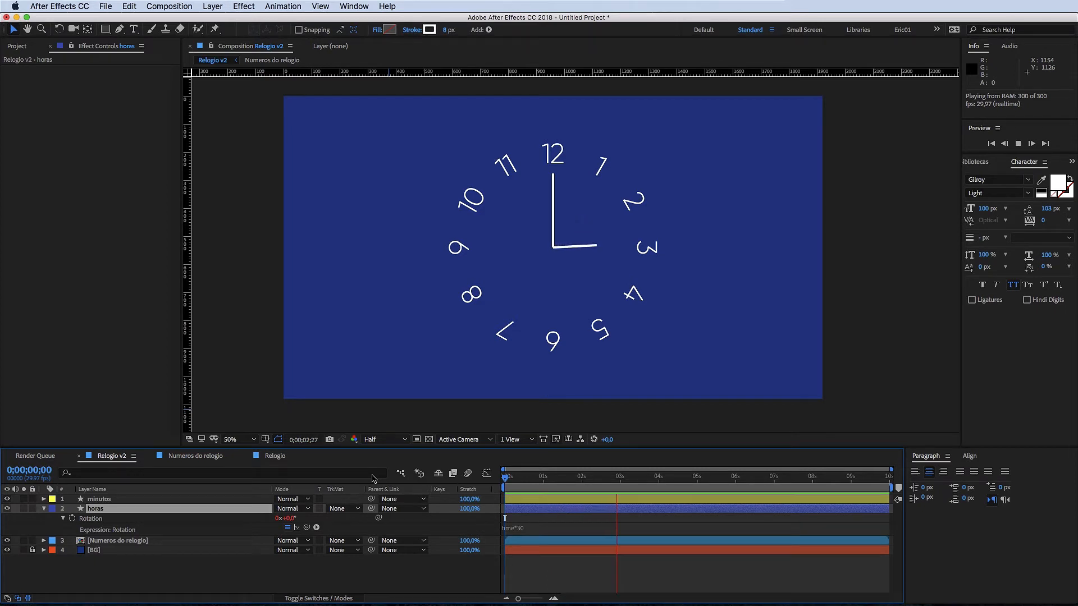
key("space")
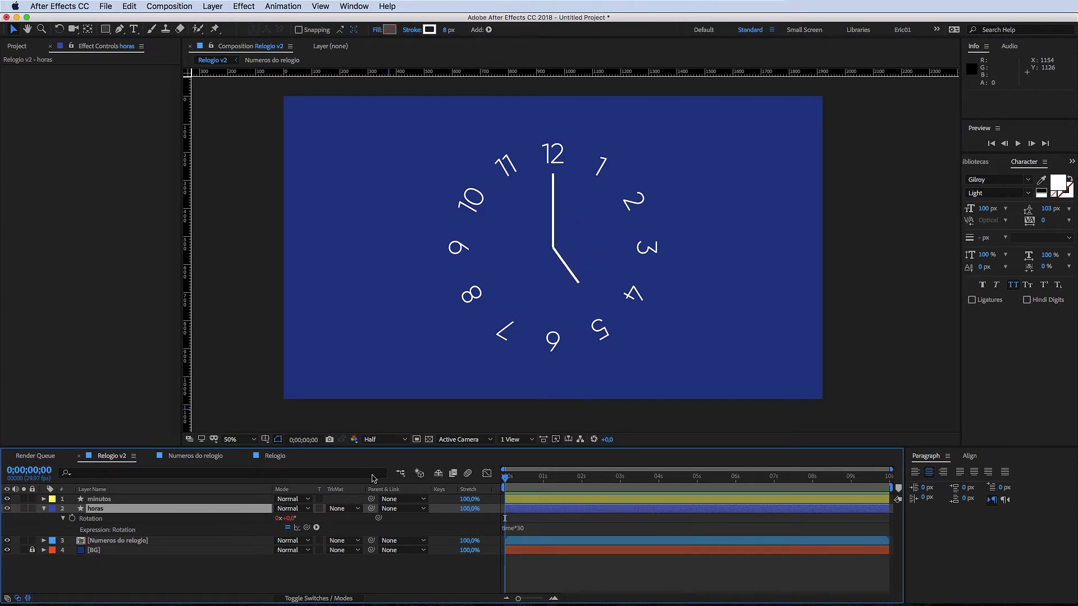
left_click(556, 479)
left_click_drag(555, 482, 416, 486)
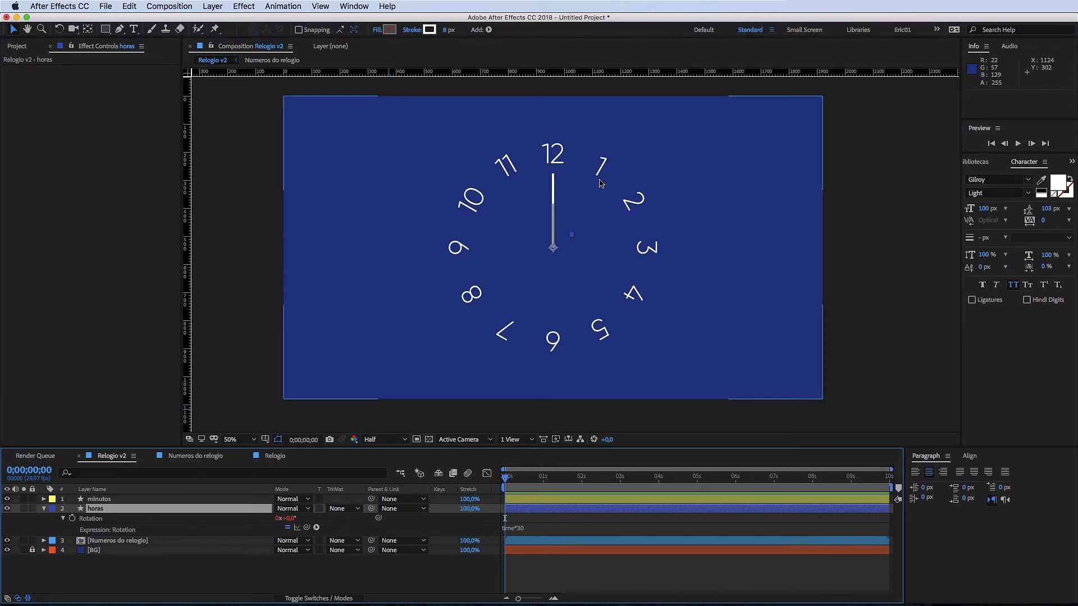
Step: Review the horas layer's Rotation expression, return to the first frame and collapse the layer
left_click(512, 528)
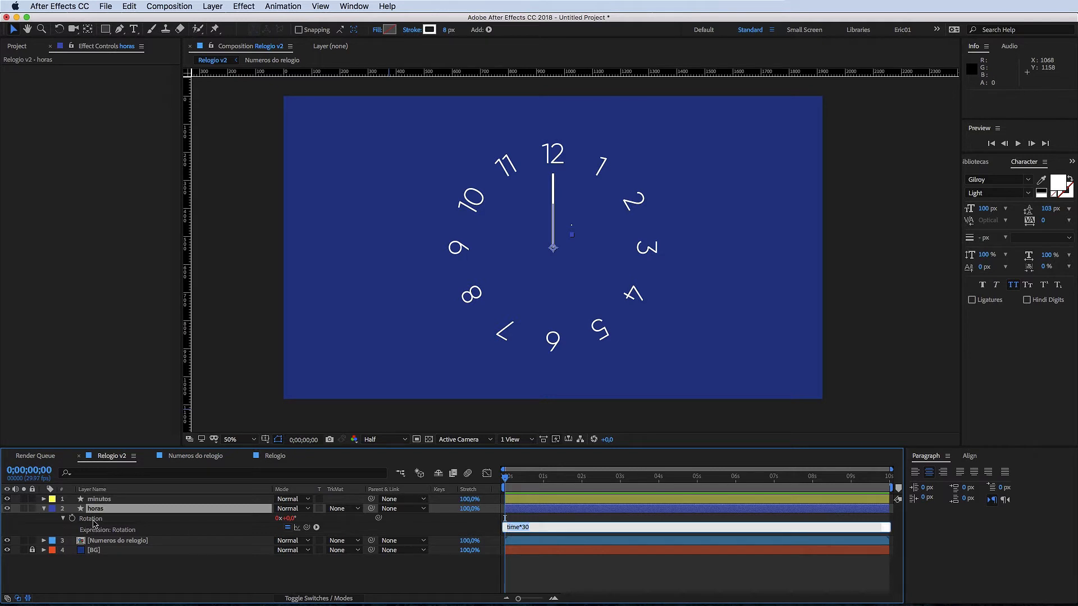
left_click(93, 521)
left_click(514, 482)
mouse_move(514, 482)
left_mouse_down()
mouse_move(544, 482)
mouse_move(505, 482)
left_mouse_up()
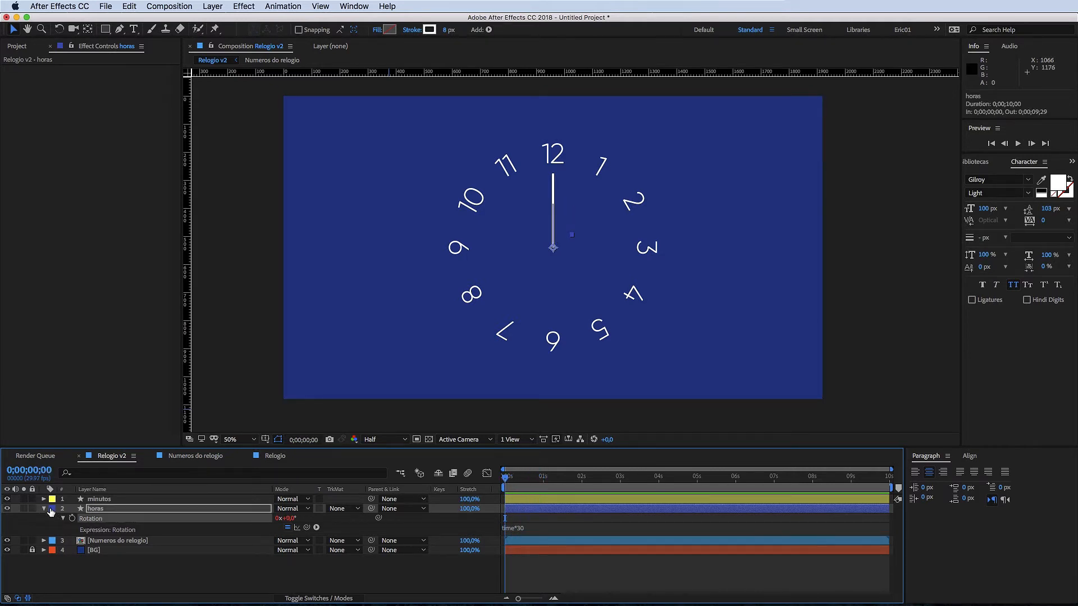
left_click(45, 510)
Step: Add the expression "time*360" to the minutos layer's Rotation property
left_click(132, 502)
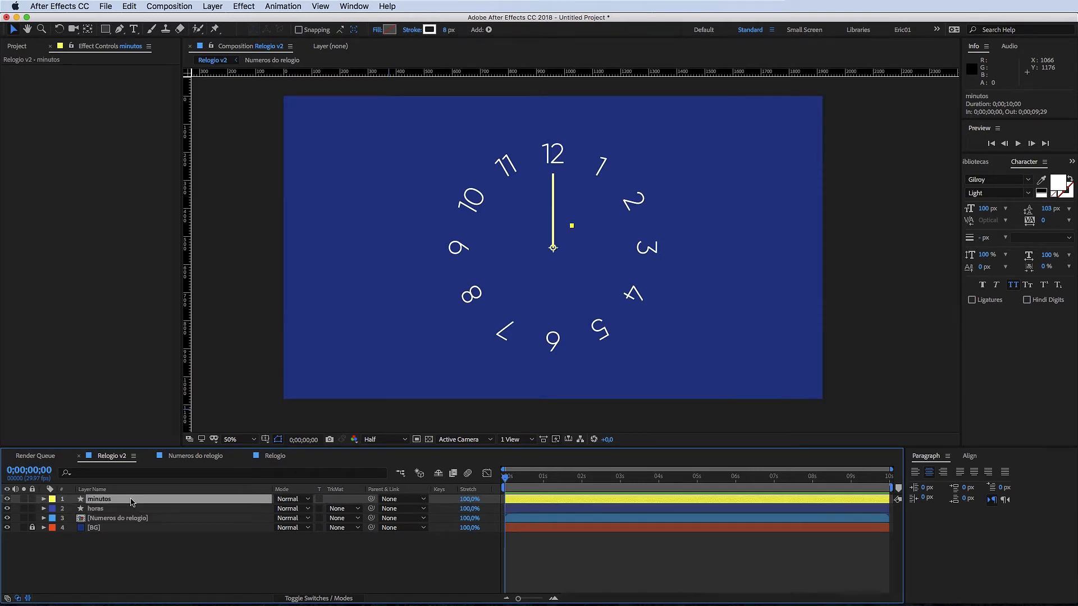
key("r")
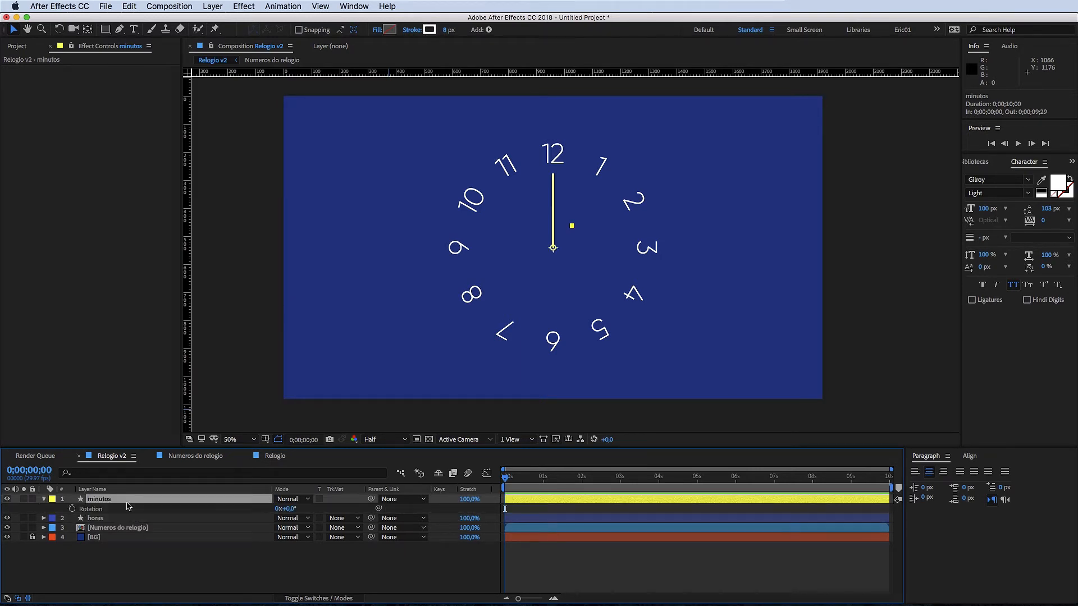
left_click(71, 509, "alt")
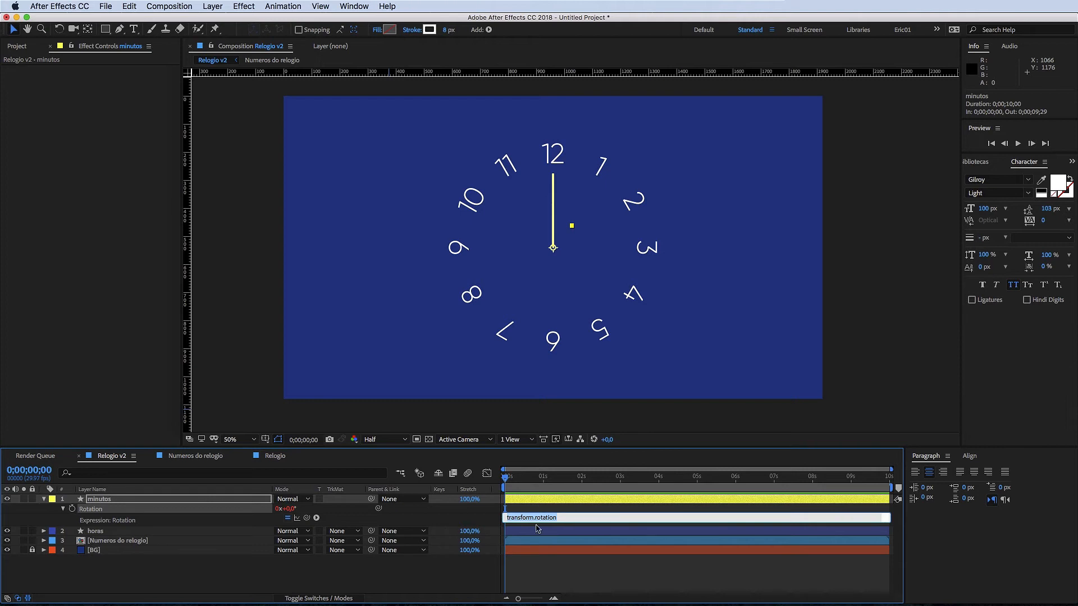
type("time*360")
left_click(575, 514)
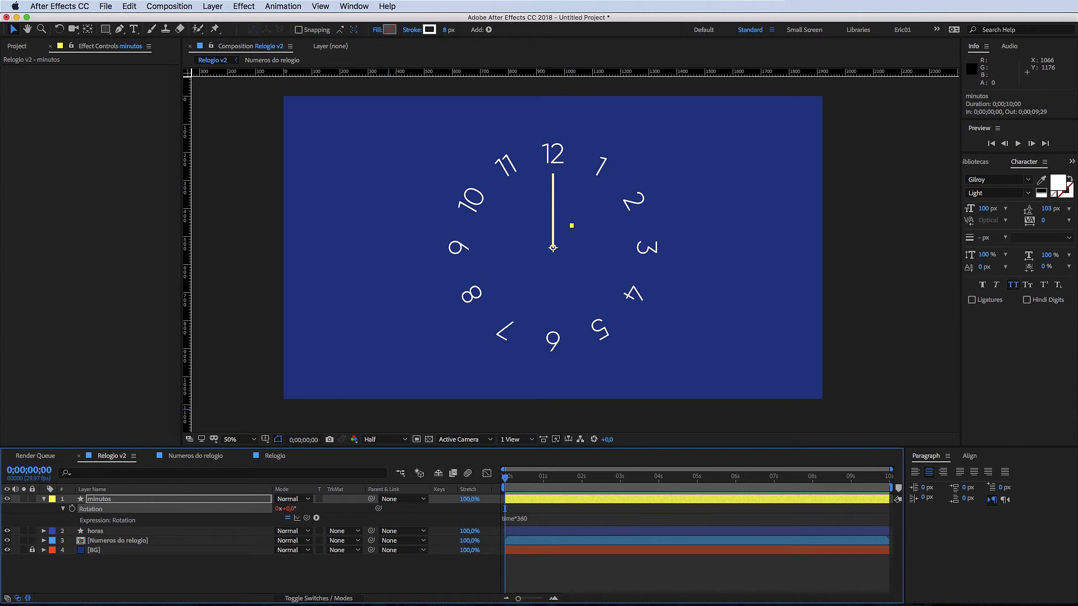
Step: Preview the movement of both clock hands from the first frame and collapse the minutos layer
left_click(591, 567)
key("space")
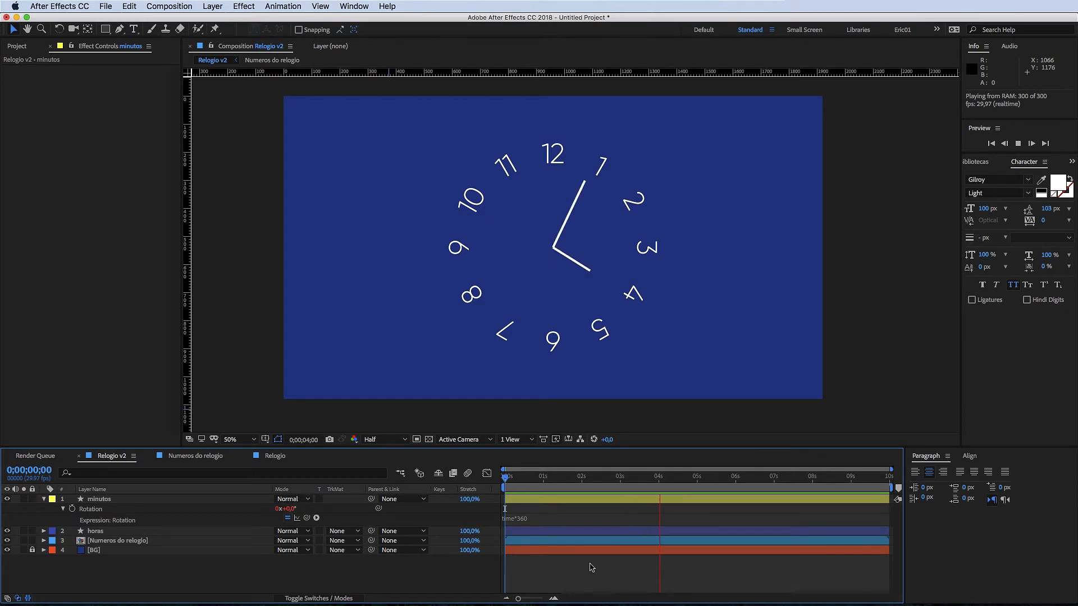
key("space")
left_click_drag(542, 476, 27, 515)
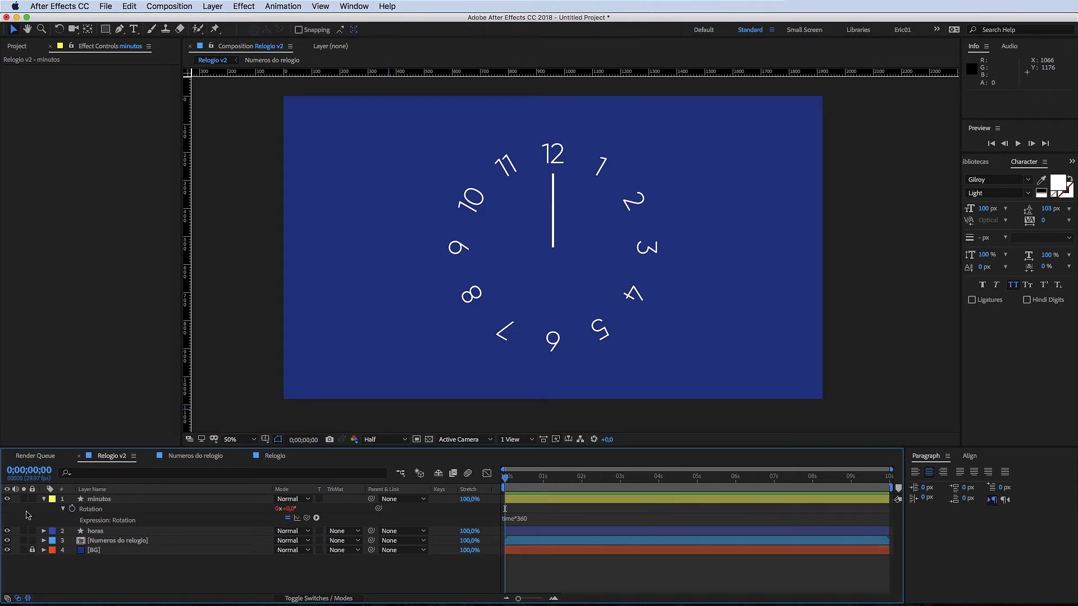
left_click(43, 500)
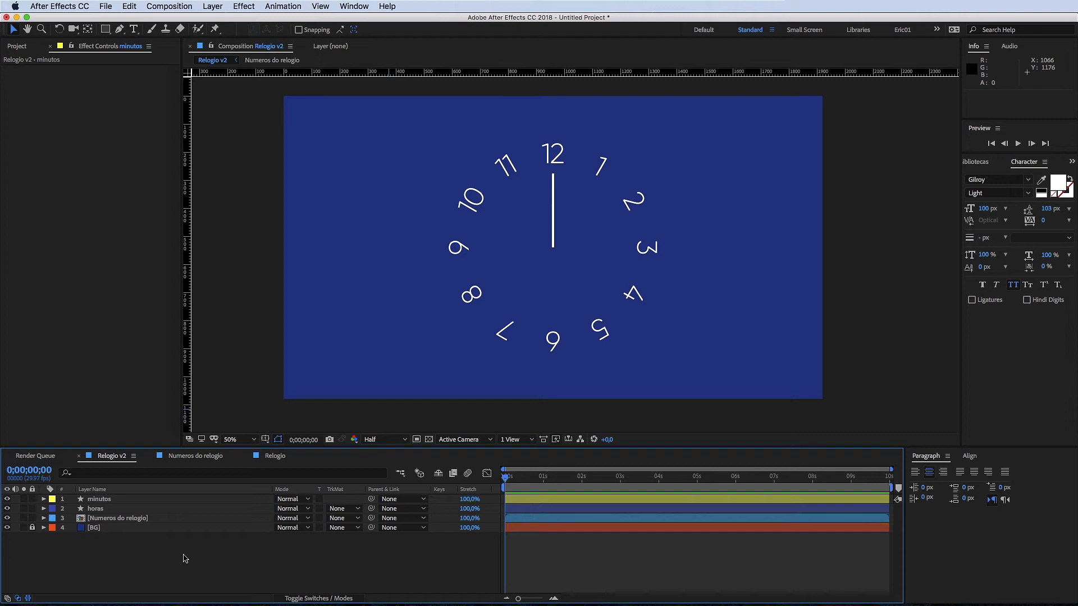
key("space")
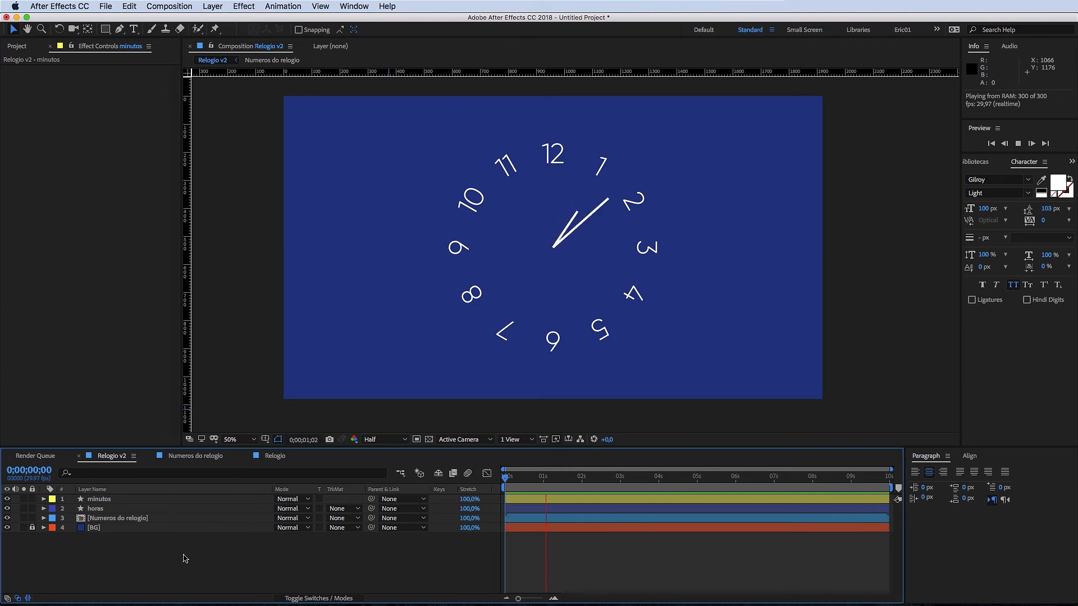
key("space")
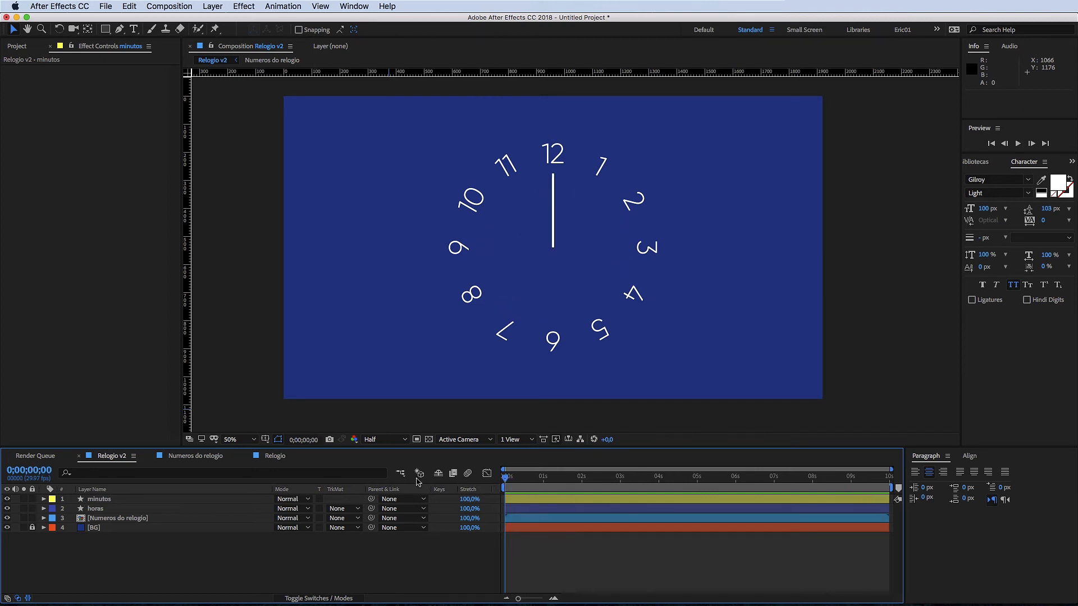
Step: Browse the expression language categories, including Property, Camera and Global, for the minutos layer's Rotation, without inserting anything
left_click(43, 500)
left_click(78, 501)
left_click(90, 557)
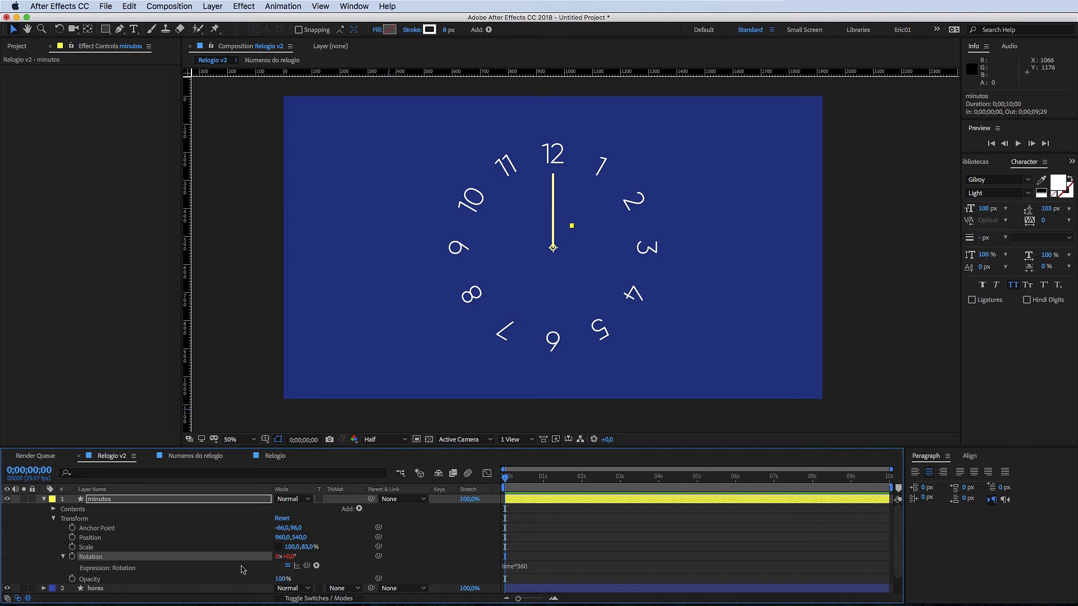
left_click(316, 566)
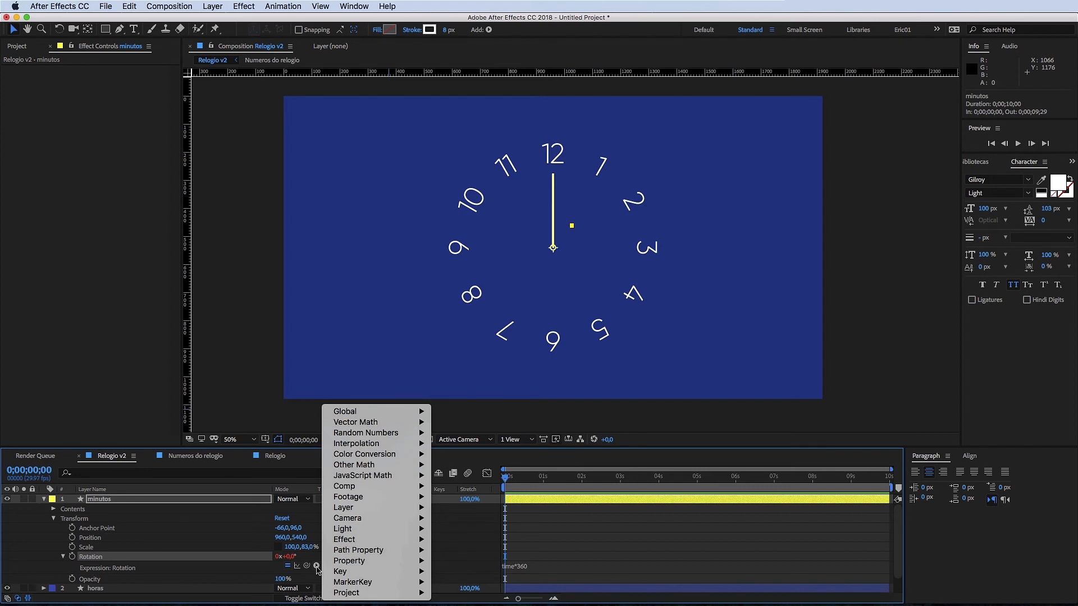
mouse_move(394, 418)
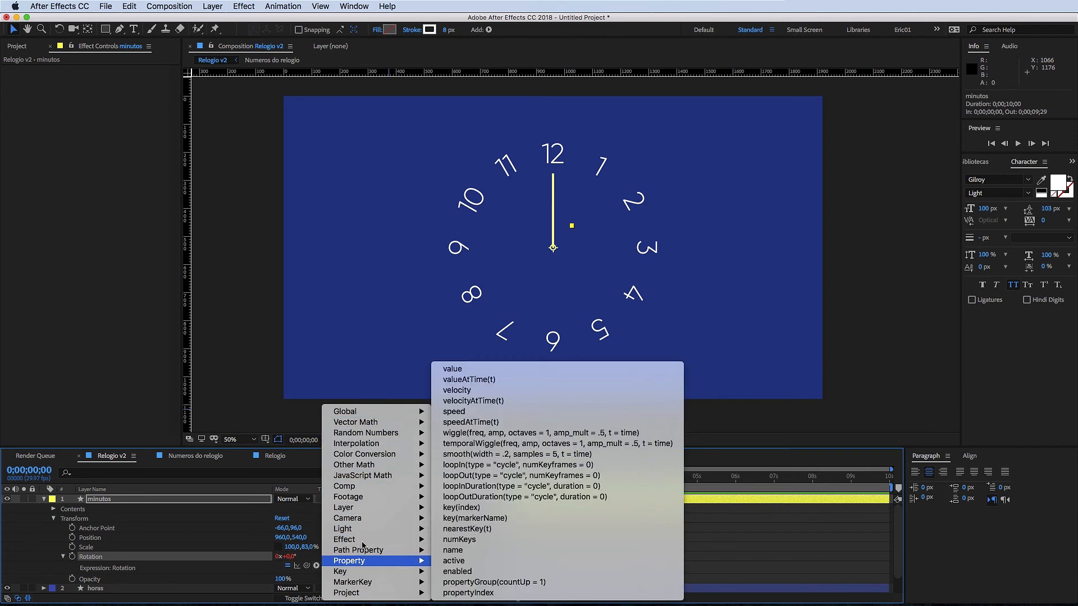
mouse_move(366, 527)
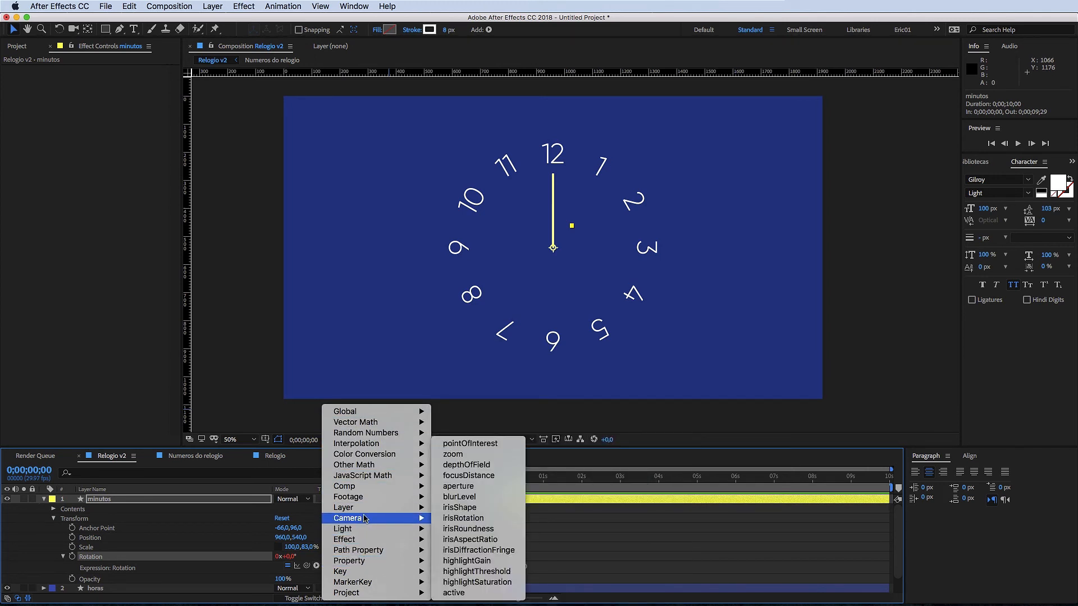
mouse_move(370, 491)
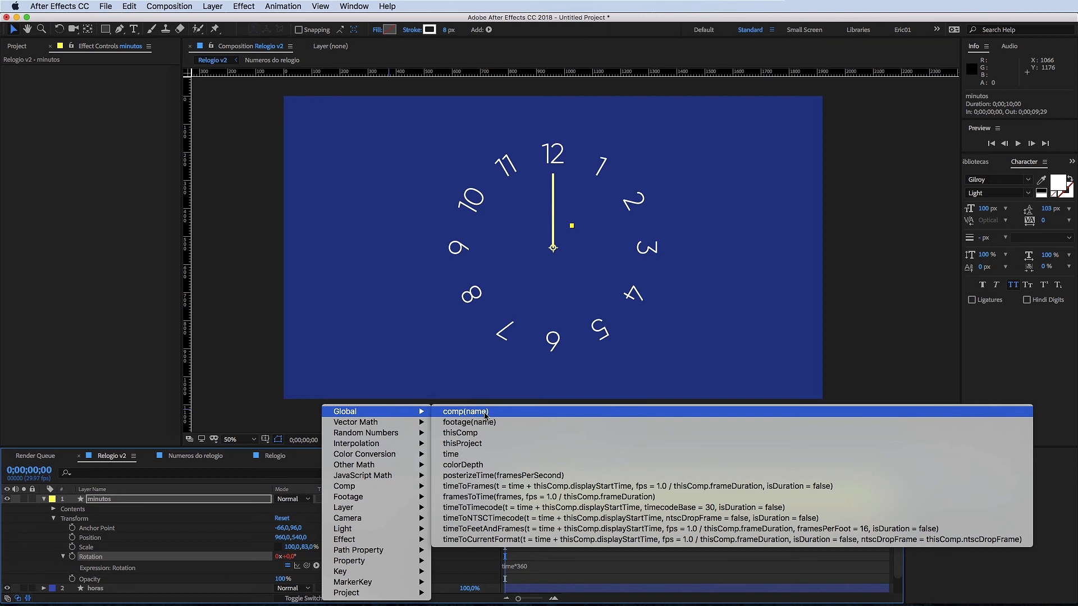
mouse_move(401, 433)
mouse_move(395, 414)
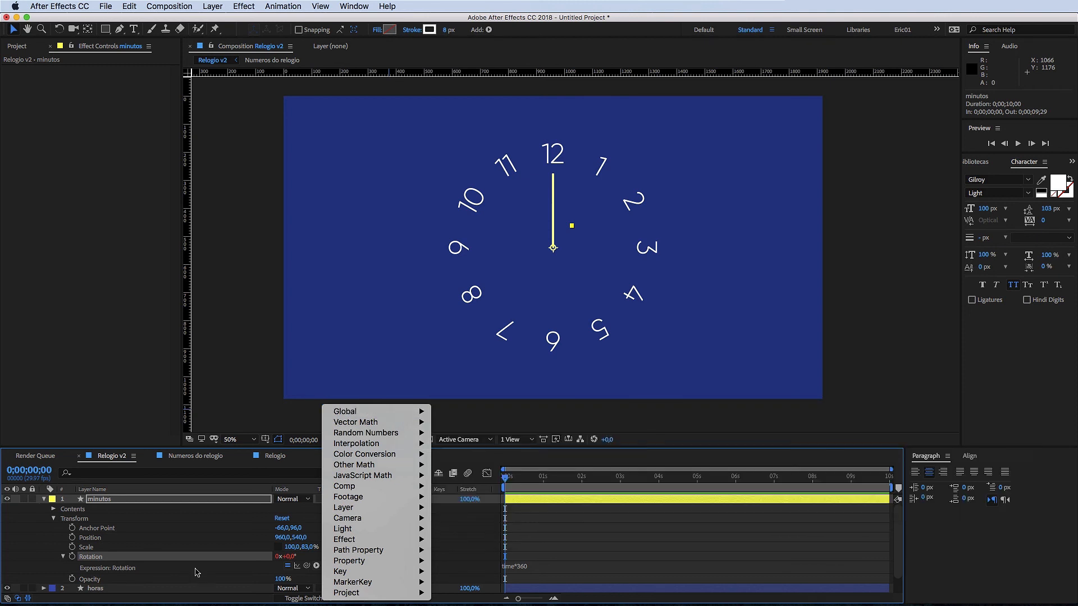
left_click(211, 559)
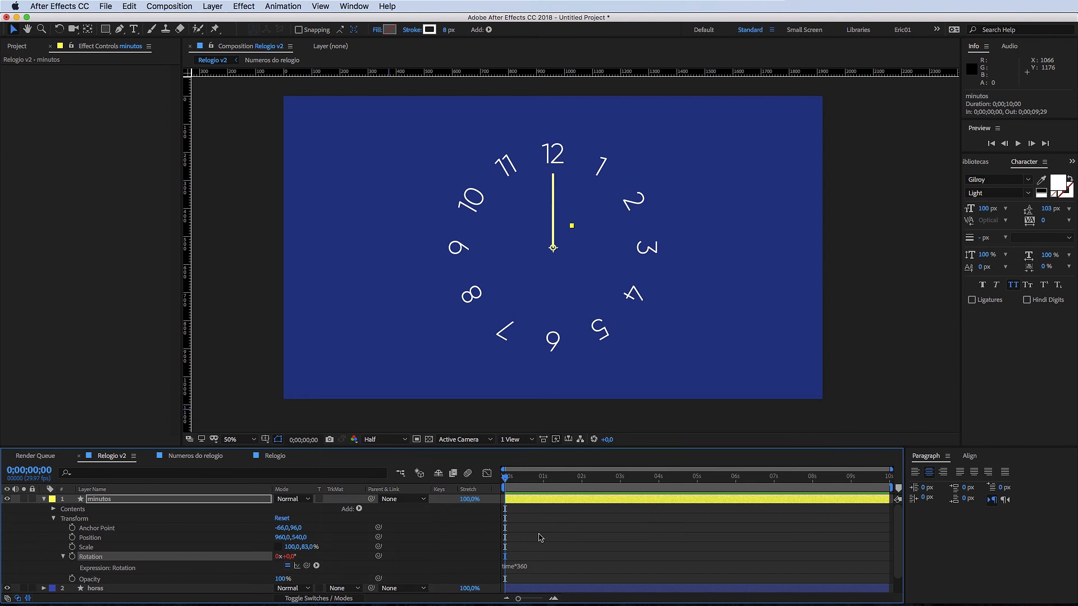
Step: Collapse the minutos layer's properties and deselect all layers
left_click(220, 500)
left_click(43, 500)
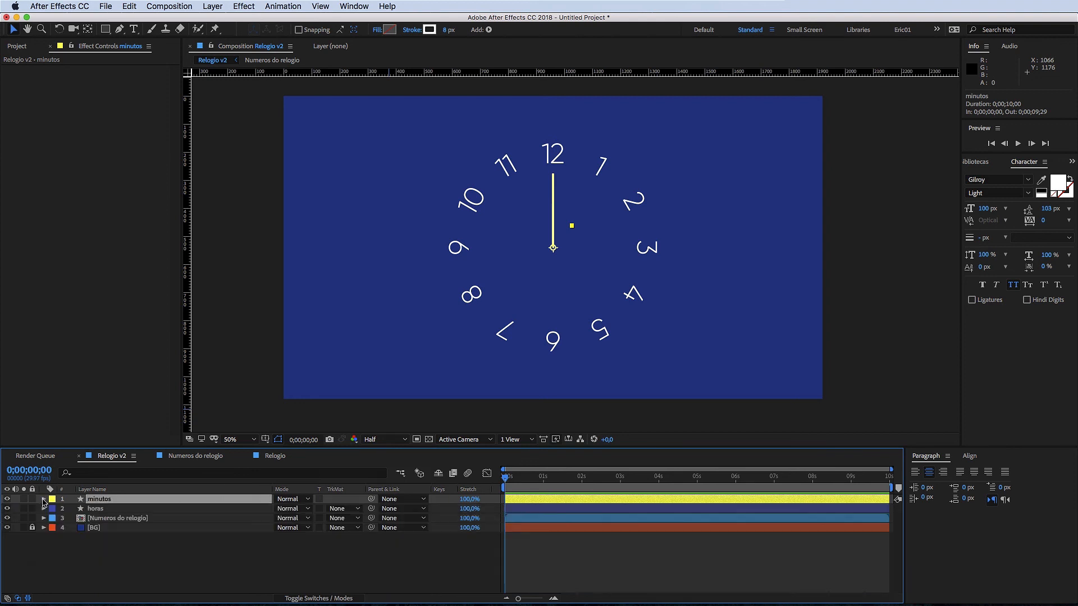
left_click(139, 569)
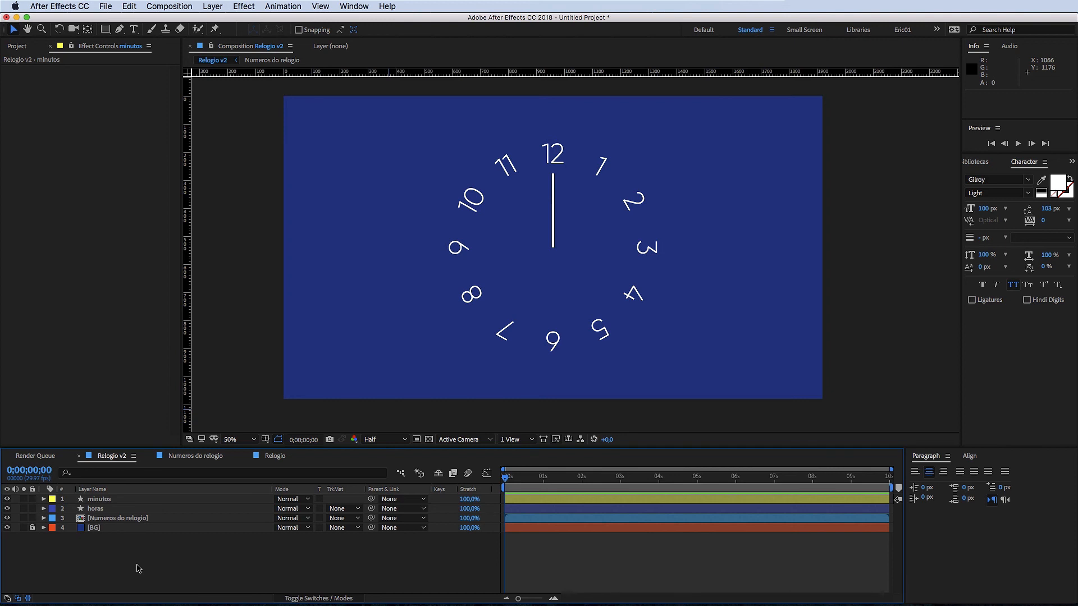